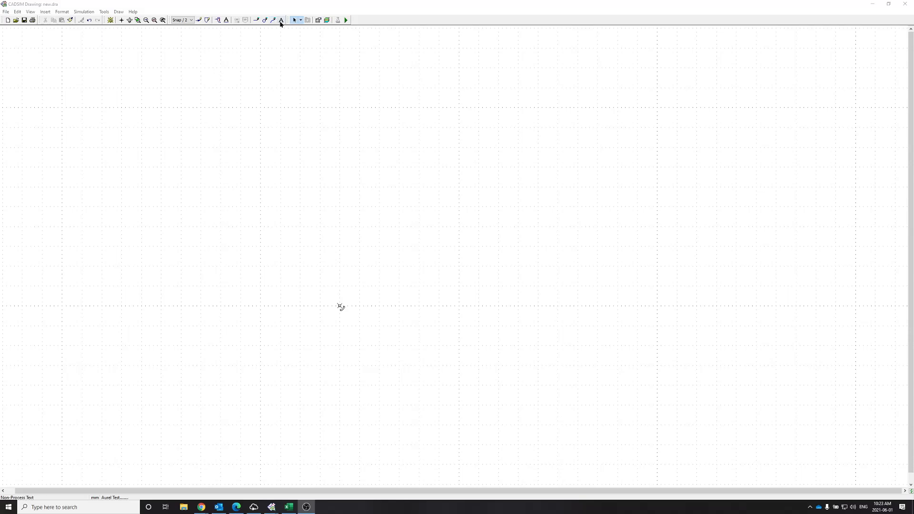
Place an independent text heading reading "Learning Objectives:" in the upper area of the drawing.
{"action": "left_click", "coordinate": [281, 22]}
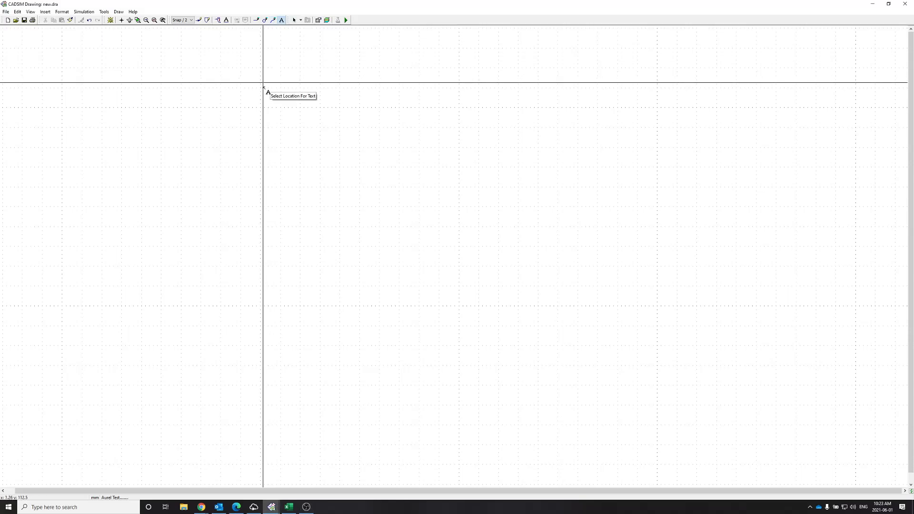
{"action": "left_click", "coordinate": [261, 108]}
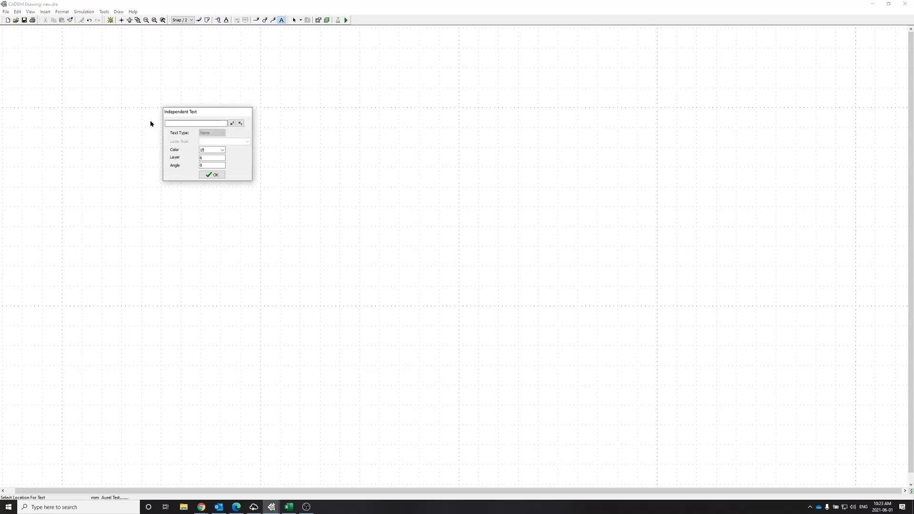
{"action": "type", "text": "L"}
{"action": "type", "text": "ea"}
{"action": "type", "text": "rn"}
{"action": "type", "text": "ing PO"}
{"action": "type", "text": "Obe"}
{"action": "key", "text": "BackSpace"}
{"action": "type", "text": "jectives:"}
{"action": "key", "text": "Return"}
Add the lines "-Using Signal Logic", "-Connecting to Excel using COMCLIENT" and "-PERMUTATIONS" beneath the heading and finish the text.
{"action": "type", "text": "-Using Sign"}
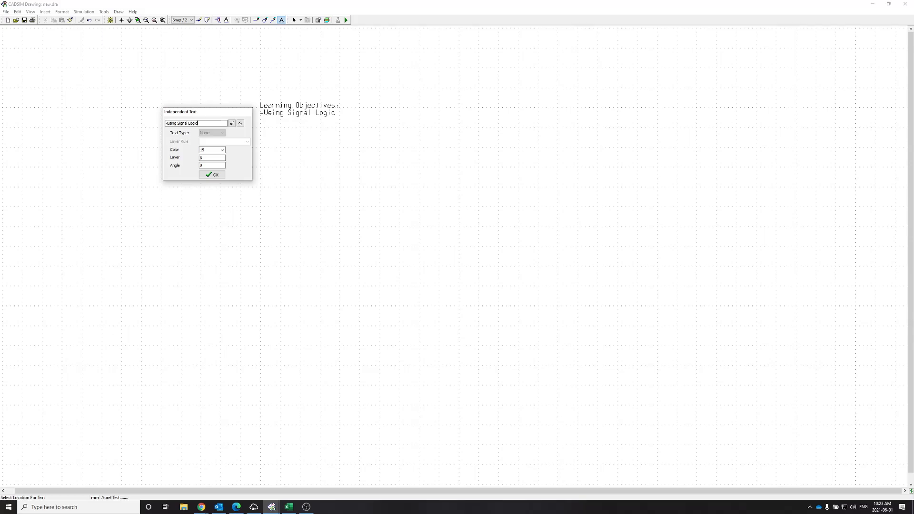
{"action": "key", "text": "Return"}
{"action": "type", "text": "-Connecting to Excel using COMCLIENT"}
{"action": "key", "text": "Return"}
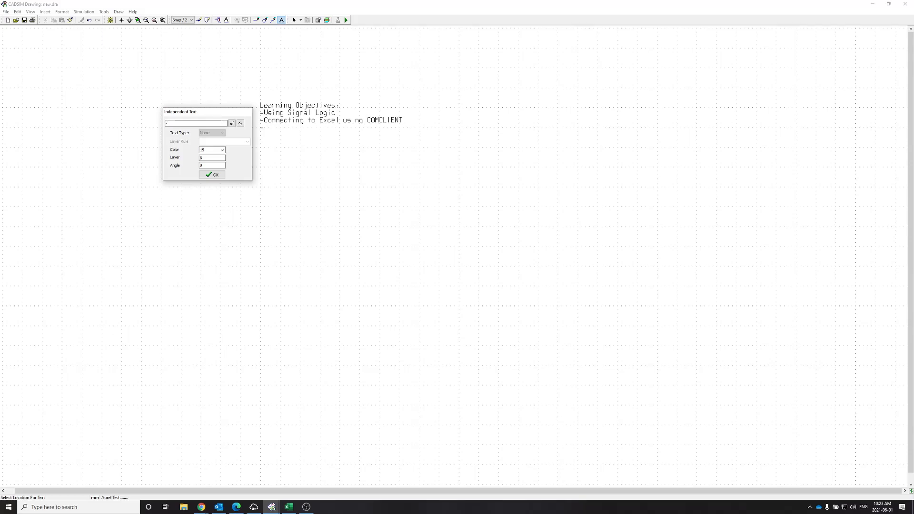
{"action": "type", "text": "-PERMUTATIONS"}
{"action": "left_click", "coordinate": [214, 175]}
Place the independent text "How fast will you bike?" below the learning objectives list.
{"action": "scroll", "coordinate": [378, 139], "scroll_direction": "up", "scroll_amount": 4}
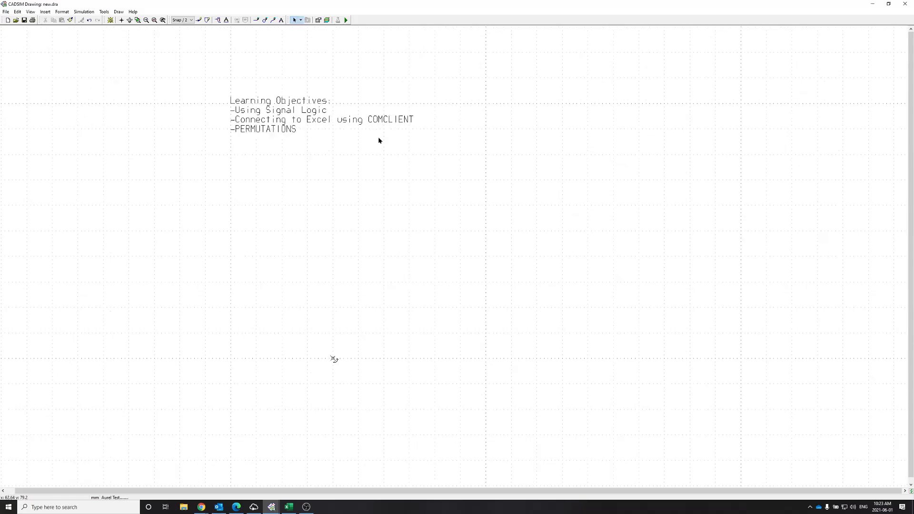
{"action": "scroll", "coordinate": [286, 130], "scroll_direction": "right", "scroll_amount": 3}
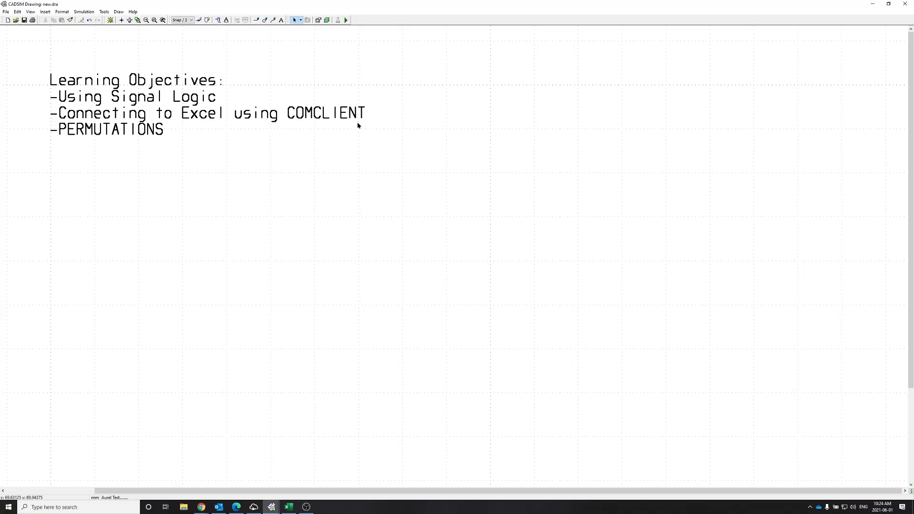
{"action": "left_click", "coordinate": [281, 21]}
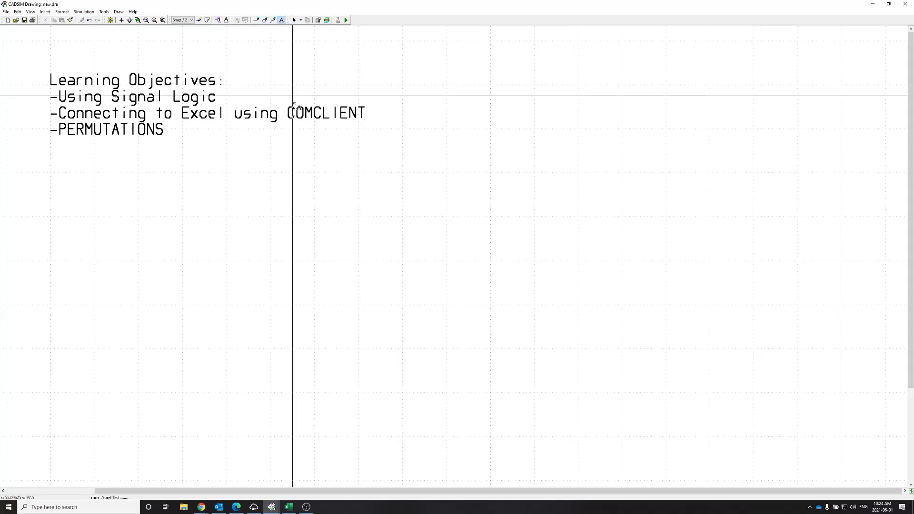
{"action": "left_click", "coordinate": [274, 219]}
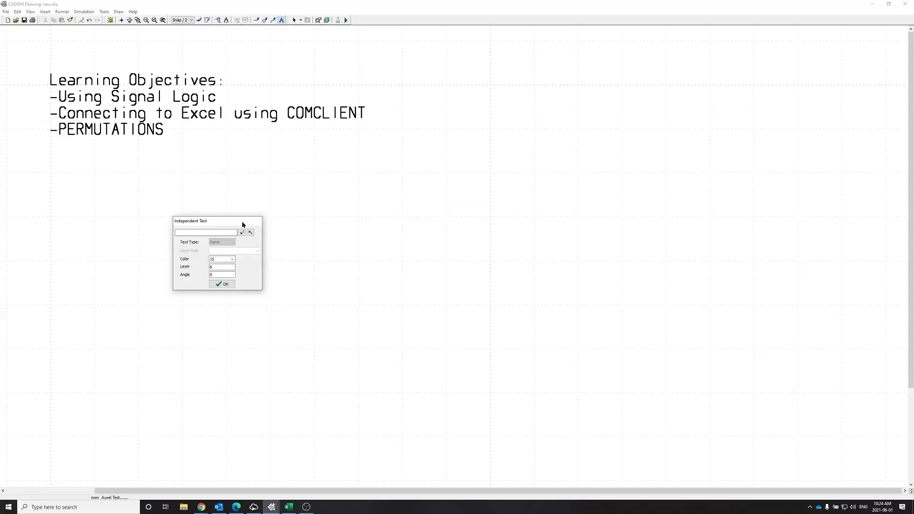
{"action": "type", "text": "How fast will you bike?"}
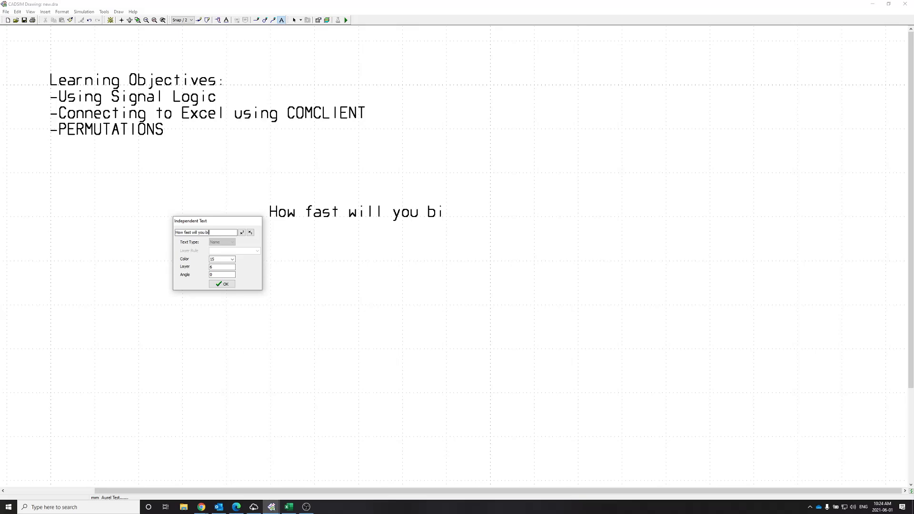
{"action": "left_click", "coordinate": [223, 284]}
Draw a large circle below the question text, centred at x 50, y 40, for the front sprocket.
{"action": "scroll", "coordinate": [238, 154], "scroll_direction": "down", "scroll_amount": 1}
{"action": "scroll", "coordinate": [237, 154], "scroll_direction": "down", "scroll_amount": 2}
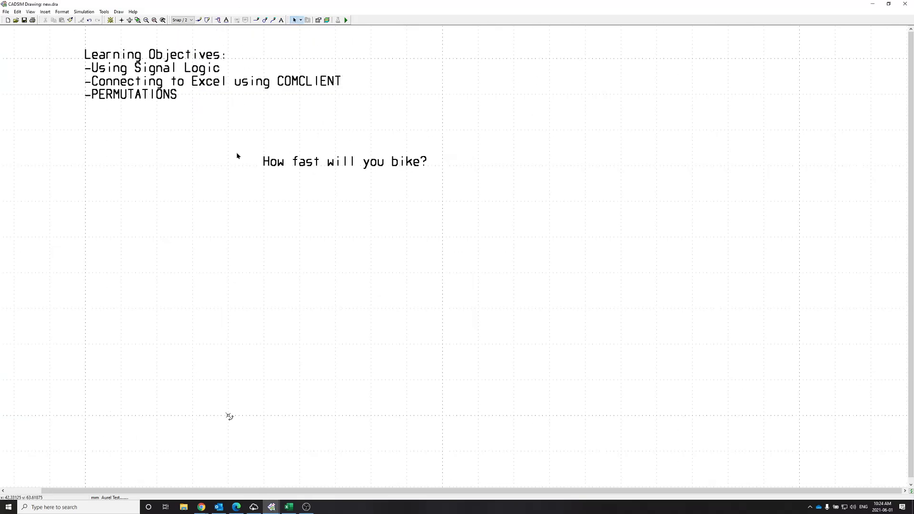
{"action": "left_click", "coordinate": [264, 20]}
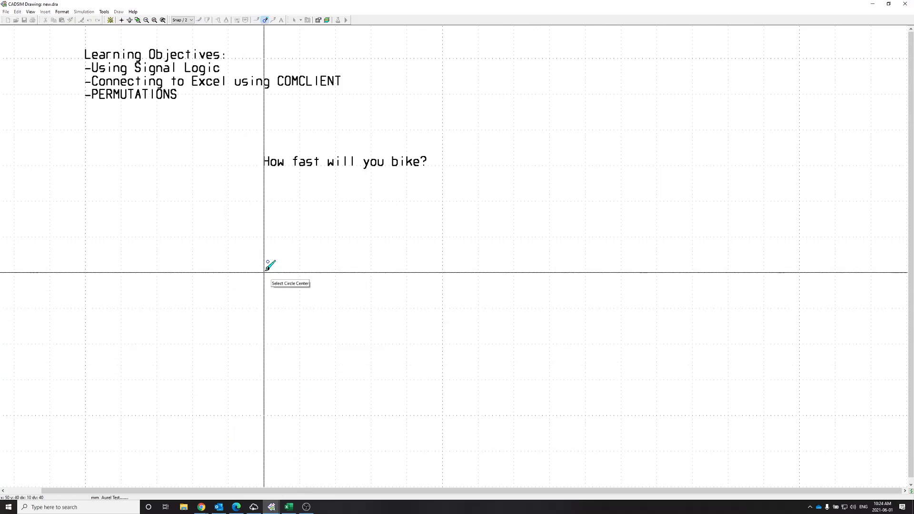
{"action": "left_click", "coordinate": [264, 272]}
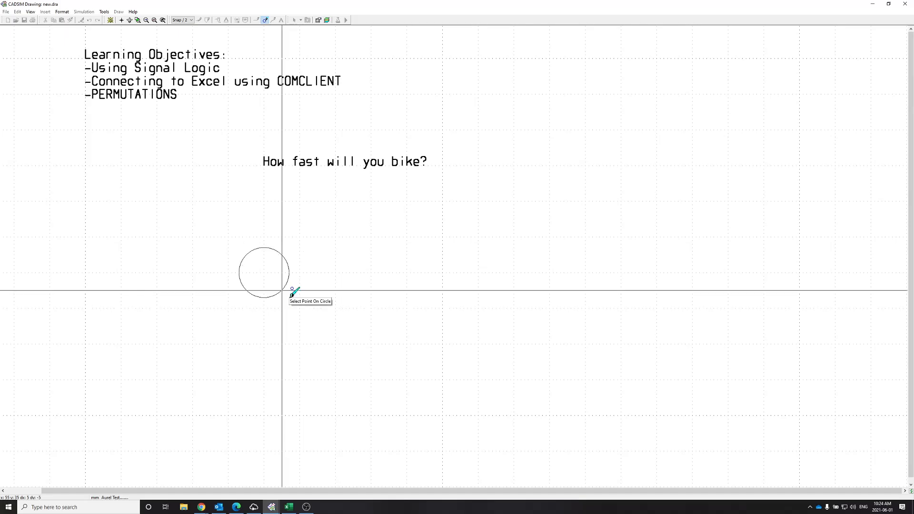
{"action": "left_click", "coordinate": [295, 301]}
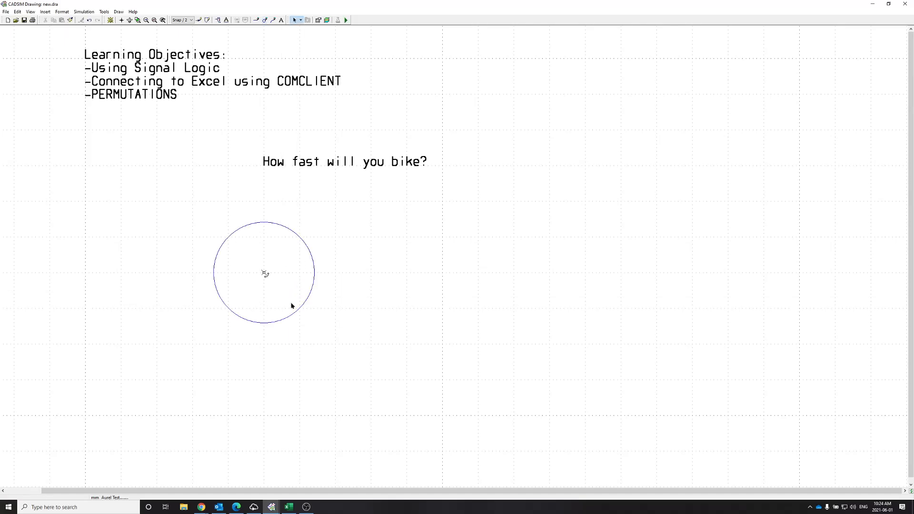
Draw three small concentric circles centred at x 110, y 40, level with the large circle.
{"action": "left_click", "coordinate": [265, 20]}
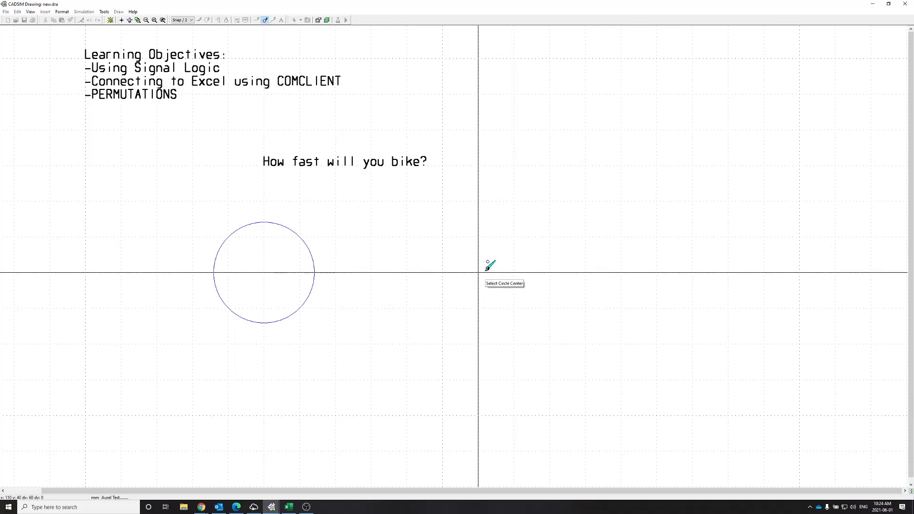
{"action": "left_click", "coordinate": [486, 270]}
{"action": "left_click", "coordinate": [494, 273]}
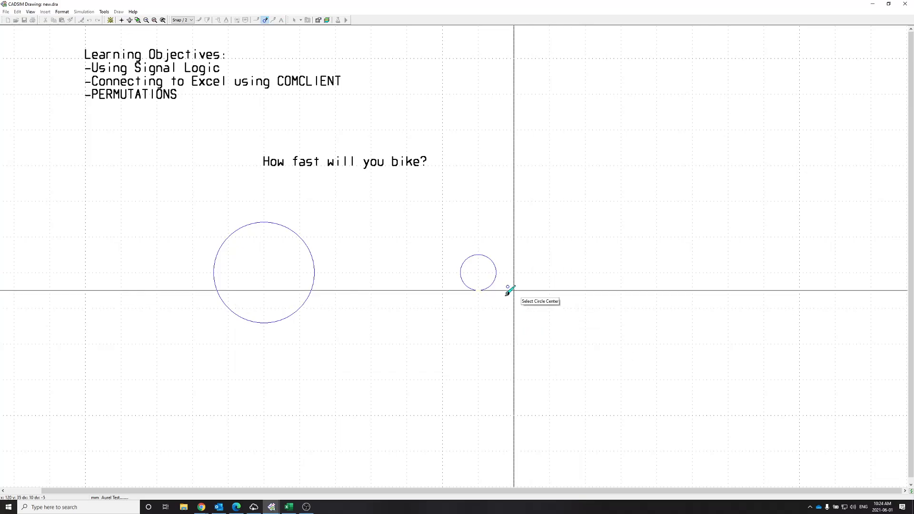
{"action": "left_click", "coordinate": [483, 271]}
{"action": "left_click", "coordinate": [484, 277]}
{"action": "key", "text": "Escape"}
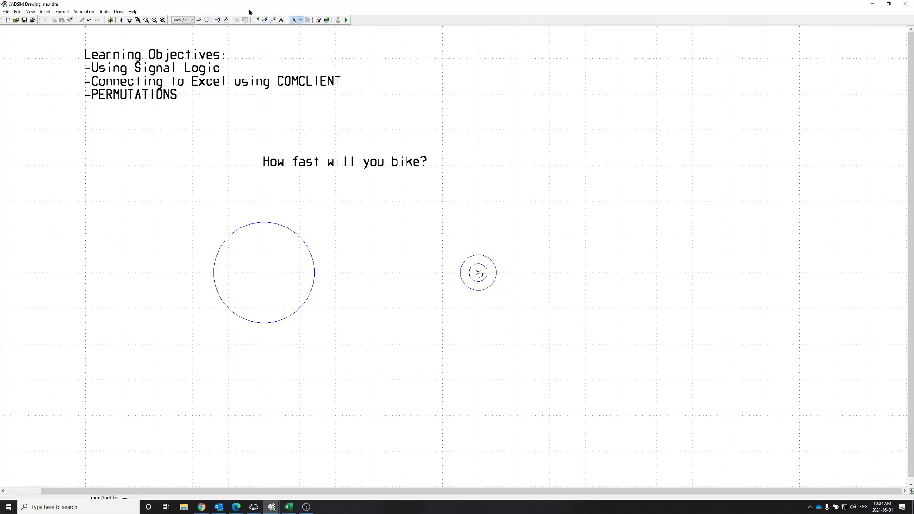
{"action": "left_click", "coordinate": [265, 20]}
{"action": "left_click", "coordinate": [478, 272]}
{"action": "left_click", "coordinate": [500, 284]}
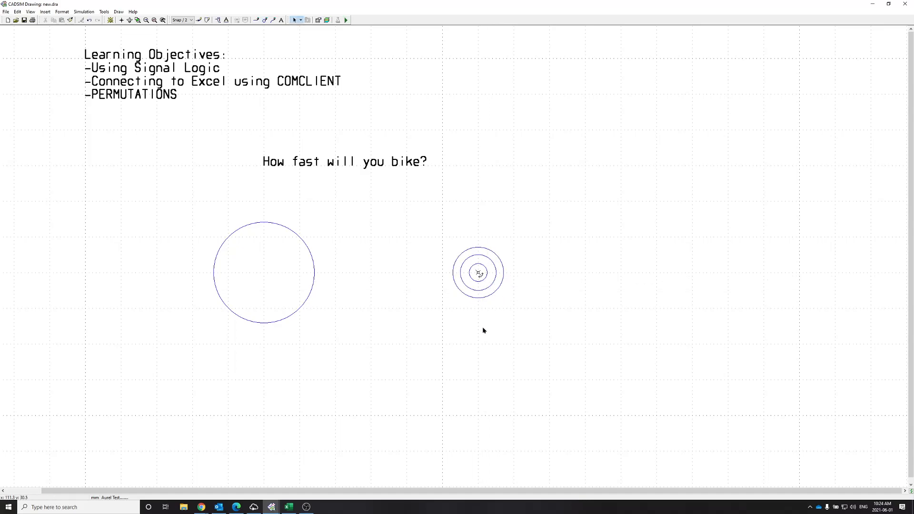
Draw two non-process lines as a chain, joining the tops and the bottoms of the large circle and the outermost small circle.
{"action": "left_click", "coordinate": [256, 20]}
{"action": "left_click", "coordinate": [478, 272]}
{"action": "left_click", "coordinate": [479, 248]}
{"action": "left_click", "coordinate": [266, 220]}
{"action": "left_click", "coordinate": [265, 324]}
{"action": "left_click", "coordinate": [477, 297]}
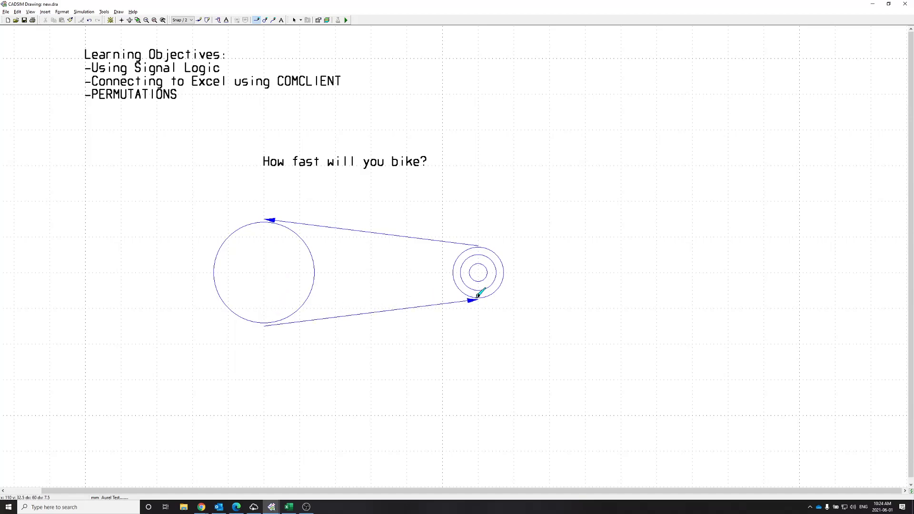
{"action": "right_click", "coordinate": [284, 264]}
Draw a diagonal crank through the large circle's centre with a short horizontal pedal line at each end.
{"action": "left_click", "coordinate": [256, 20]}
{"action": "left_click", "coordinate": [478, 300]}
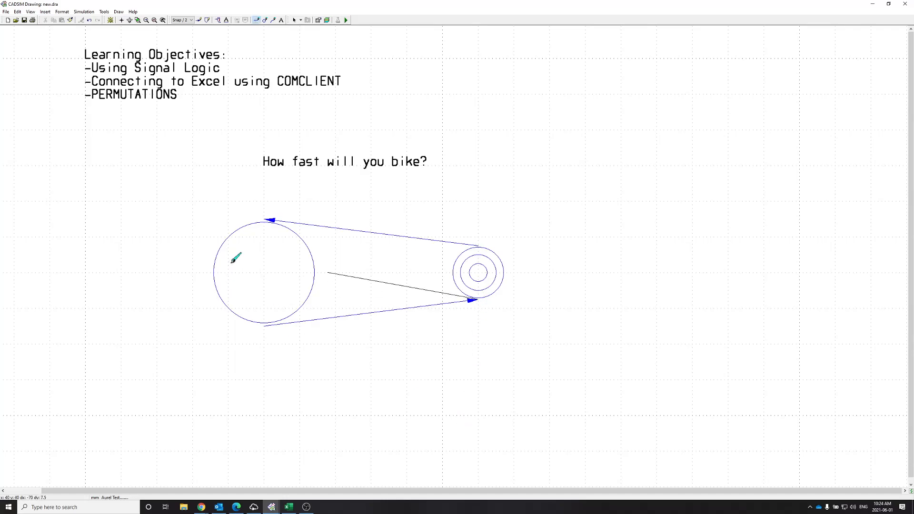
{"action": "left_click", "coordinate": [263, 272]}
{"action": "left_click", "coordinate": [213, 220]}
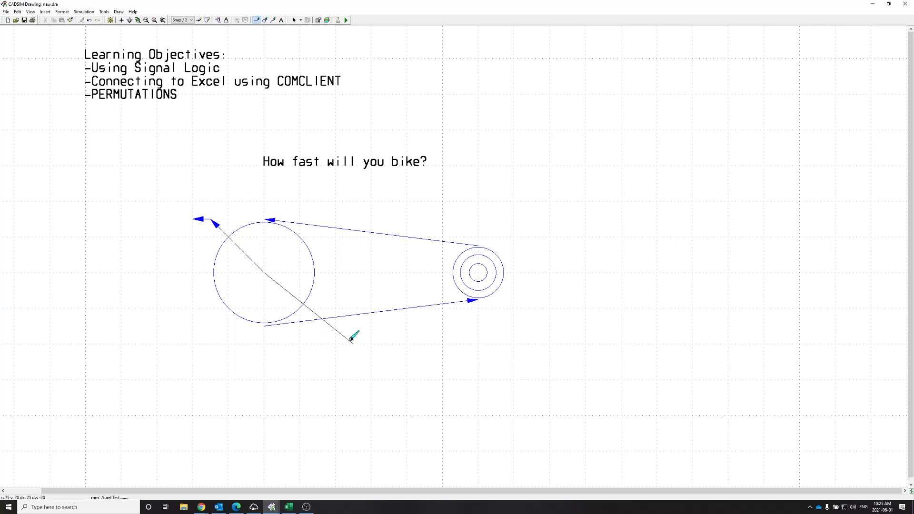
{"action": "left_click", "coordinate": [327, 332]}
{"action": "key", "text": "Escape"}
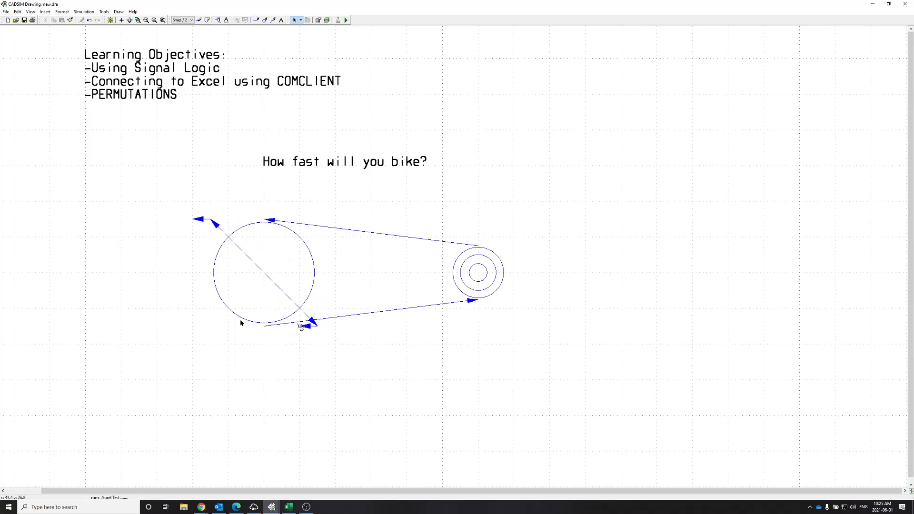
Set thickness 1 and arrow length 0 for both pedal lines and the upper half of the crank.
{"action": "double_click", "coordinate": [197, 220]}
{"action": "left_click", "coordinate": [309, 328], "text": "shift"}
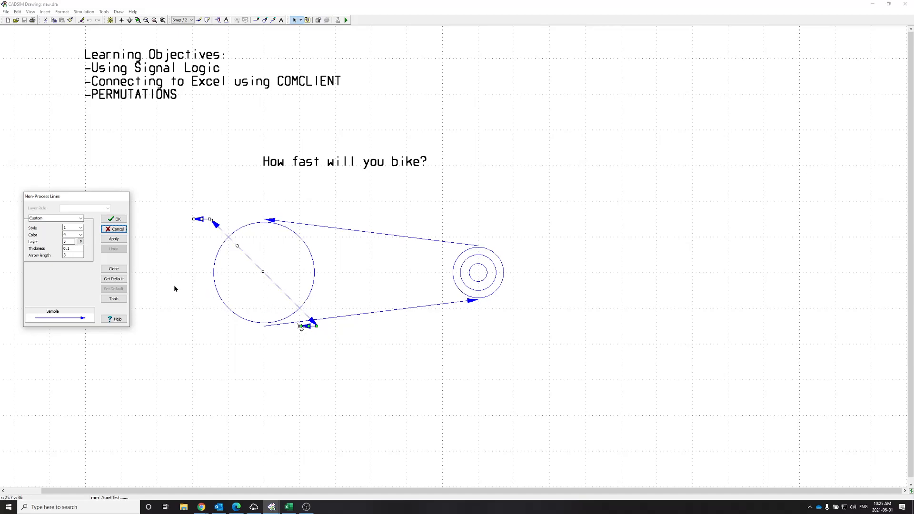
{"action": "double_click", "coordinate": [78, 253]}
{"action": "type", "text": "0"}
{"action": "key", "text": "shift+Tab"}
{"action": "type", "text": "1"}
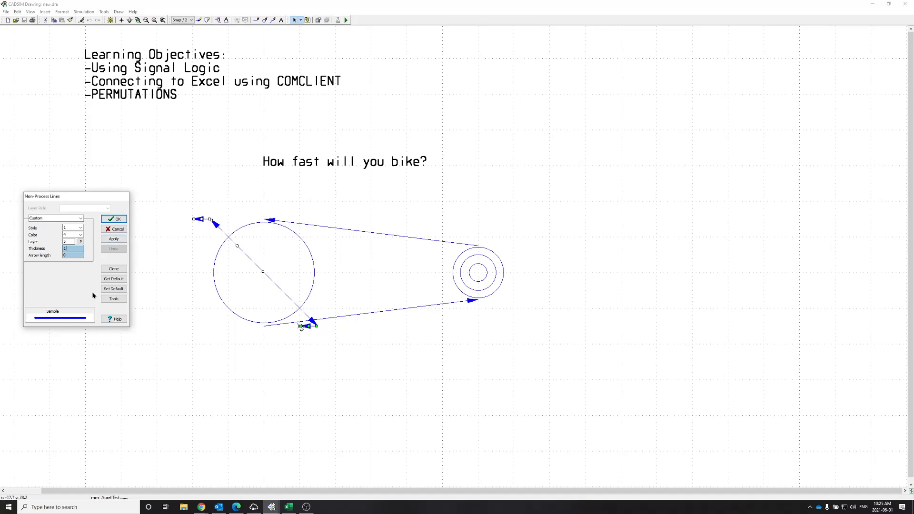
{"action": "left_click", "coordinate": [113, 241]}
{"action": "left_click", "coordinate": [109, 247]}
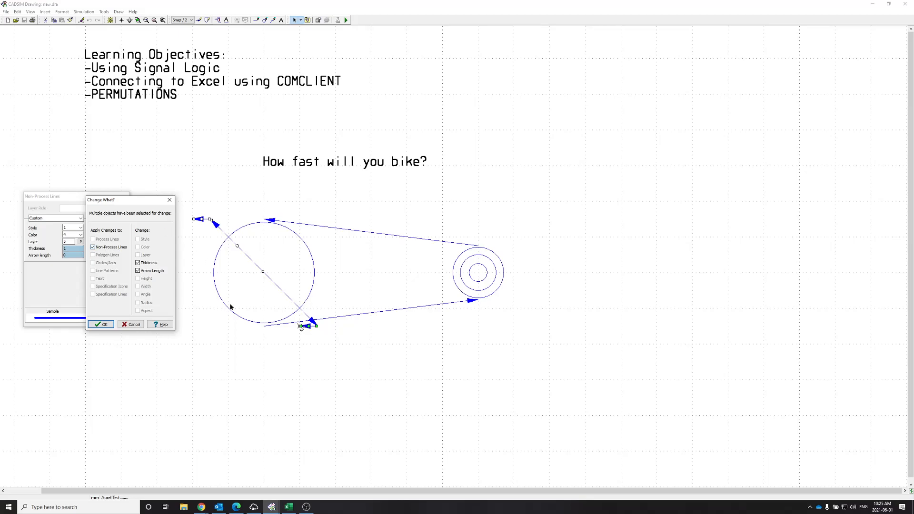
{"action": "left_click", "coordinate": [101, 324]}
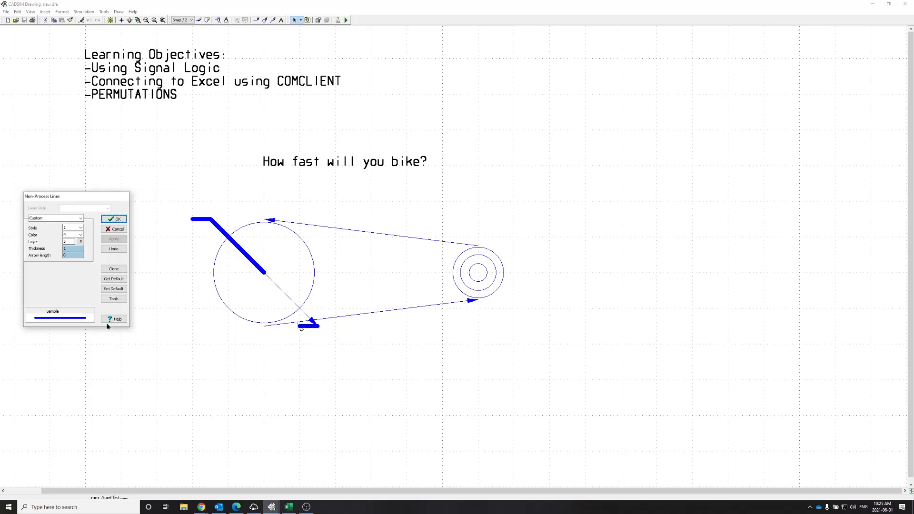
Apply thickness 1 and arrow length 0 to the lower half of the crank as well.
{"action": "left_click", "coordinate": [280, 289]}
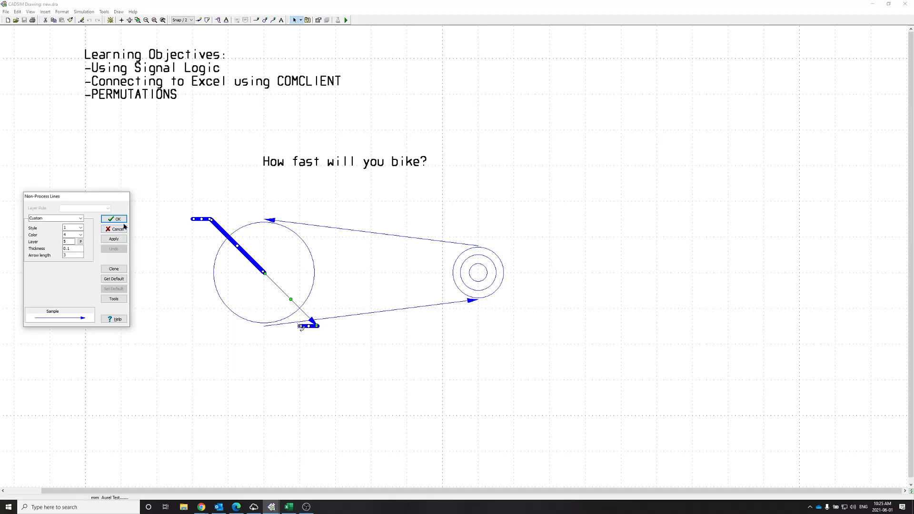
{"action": "double_click", "coordinate": [76, 255]}
{"action": "type", "text": "0"}
{"action": "key", "text": "shift+Tab"}
{"action": "type", "text": "1"}
{"action": "left_click", "coordinate": [114, 238]}
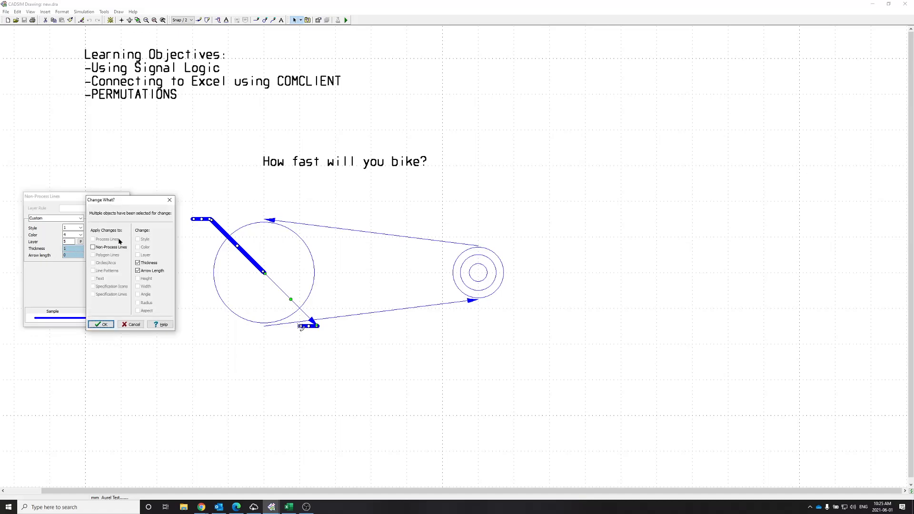
{"action": "left_click", "coordinate": [100, 249]}
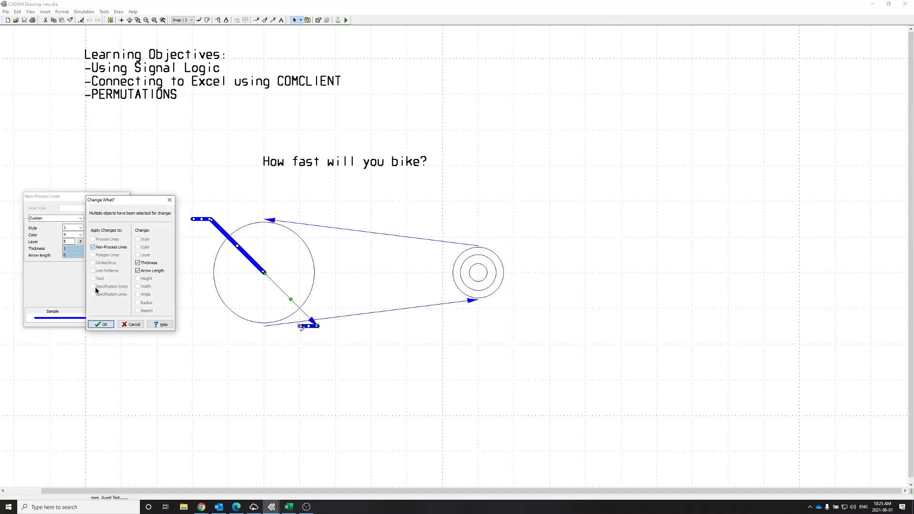
{"action": "left_click", "coordinate": [101, 325]}
{"action": "left_click", "coordinate": [114, 219]}
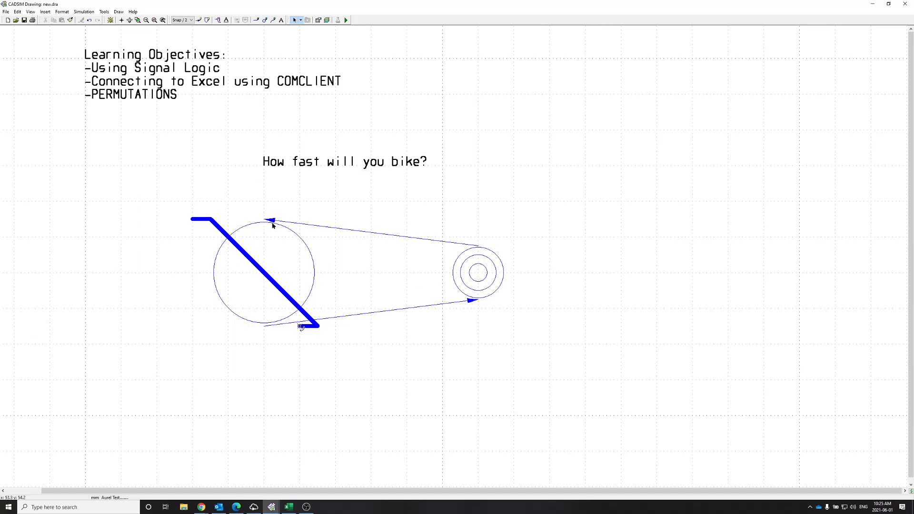
Set the default line type for new lines to signal_logic in the graphic attribute settings.
{"action": "scroll", "coordinate": [483, 273], "scroll_direction": "down", "scroll_amount": 1}
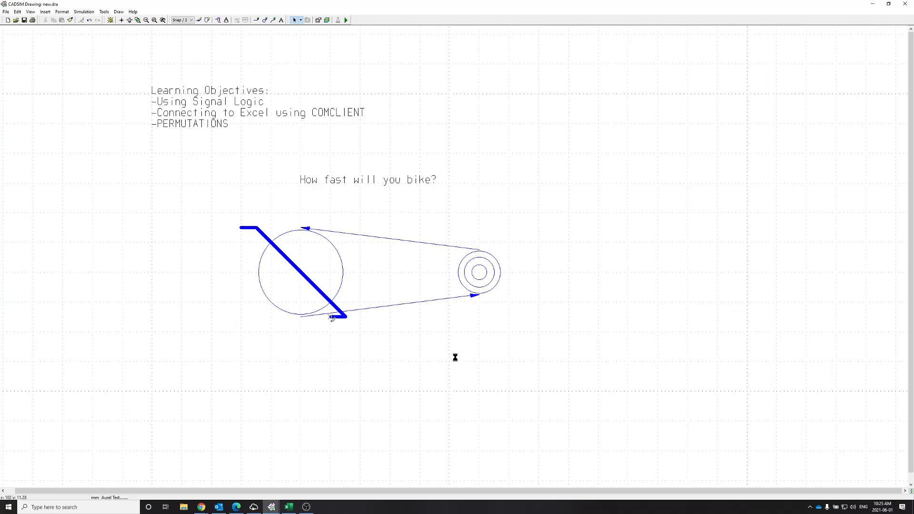
{"action": "scroll", "coordinate": [455, 356], "scroll_direction": "down", "scroll_amount": 1}
{"action": "key", "text": "Down"}
{"action": "key", "text": "Down"}
{"action": "key", "text": "Right"}
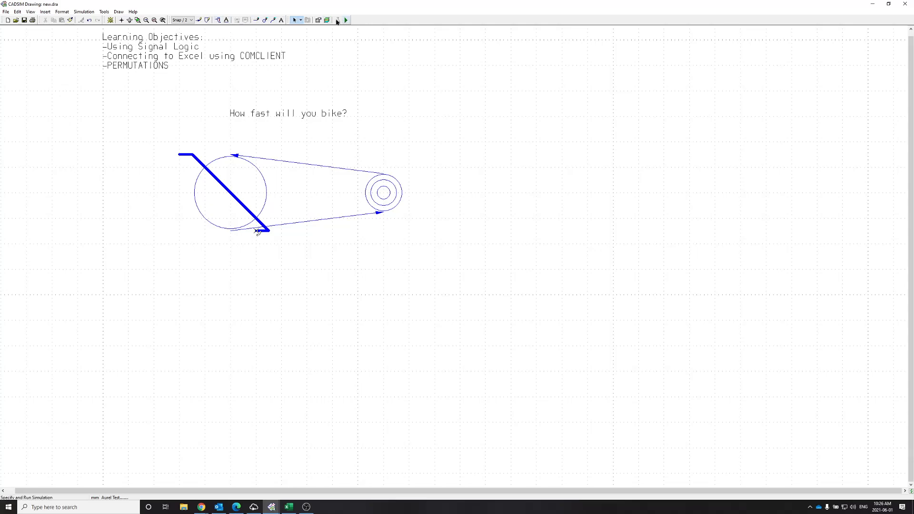
{"action": "left_click", "coordinate": [318, 20]}
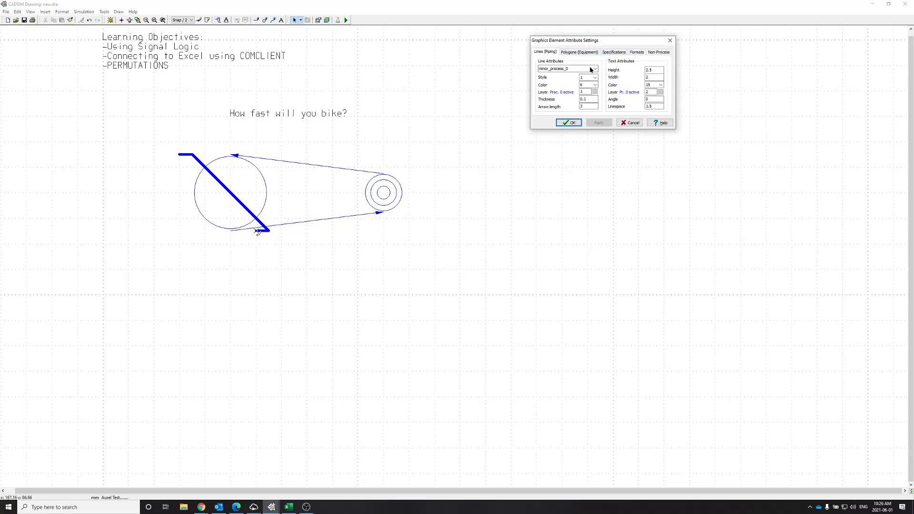
{"action": "left_click_drag", "start_coordinate": [594, 42], "coordinate": [380, 47]}
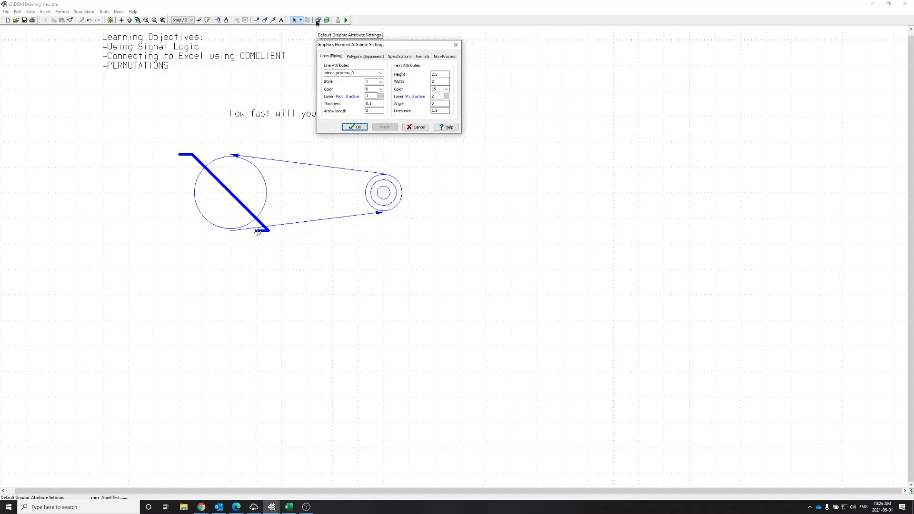
{"action": "left_click", "coordinate": [351, 72]}
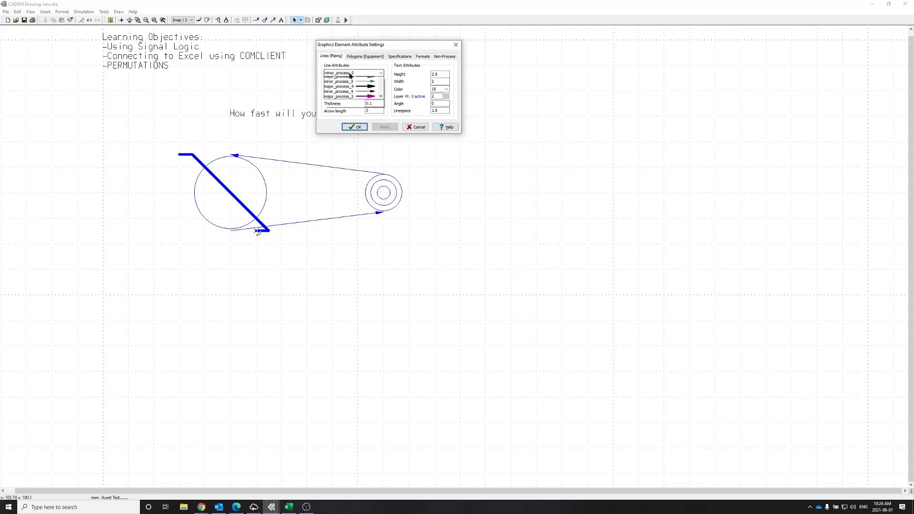
{"action": "scroll", "coordinate": [370, 133], "scroll_direction": "down", "scroll_amount": 3}
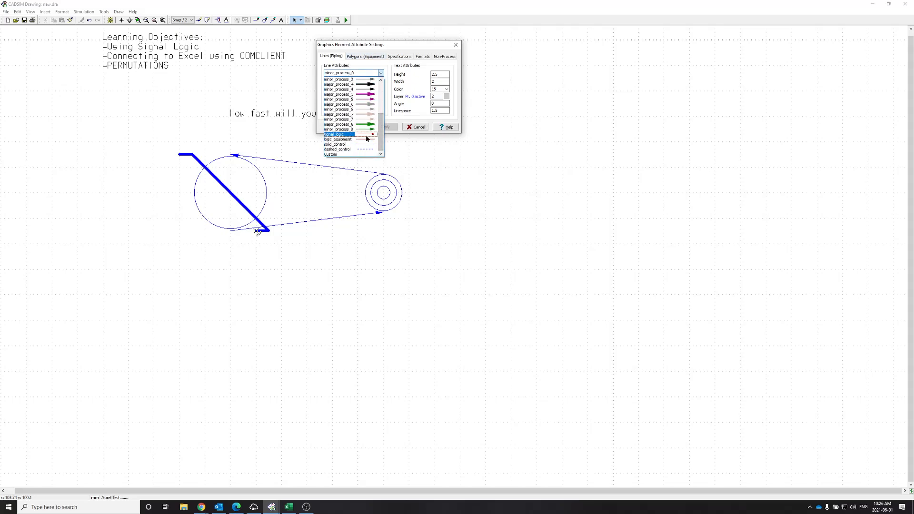
{"action": "left_click", "coordinate": [364, 135]}
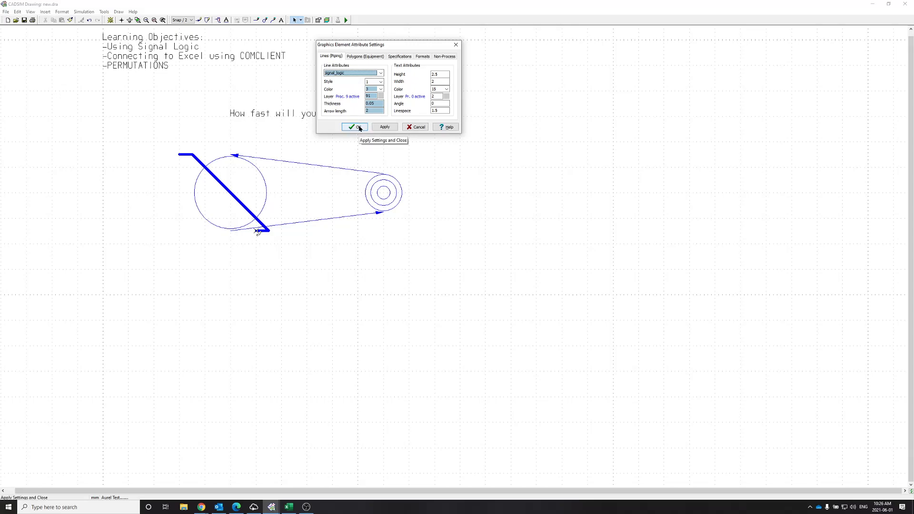
{"action": "left_click", "coordinate": [358, 128]}
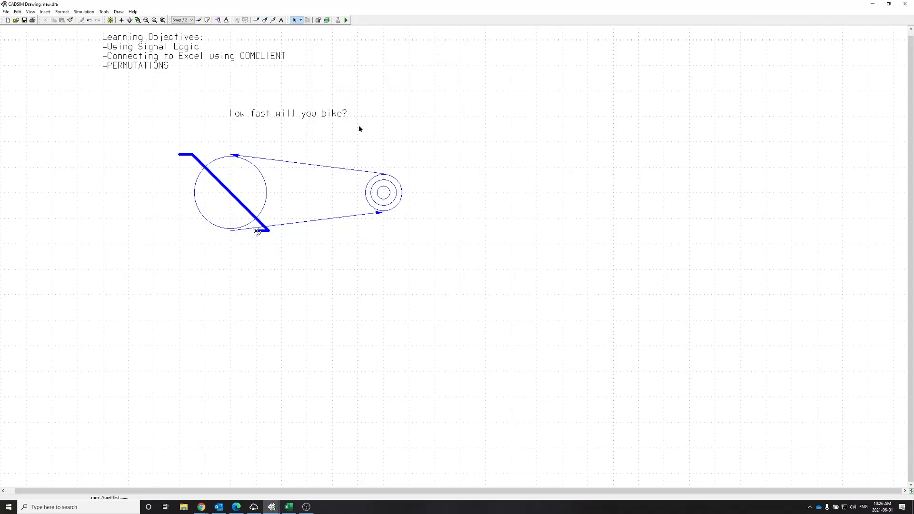
Draw a horizontal signal line about 40 mm long below the bicycle drawing.
{"action": "left_click", "coordinate": [199, 20]}
{"action": "left_click", "coordinate": [256, 231]}
{"action": "scroll", "coordinate": [296, 277], "scroll_direction": "down", "scroll_amount": 1}
{"action": "left_click", "coordinate": [257, 248]}
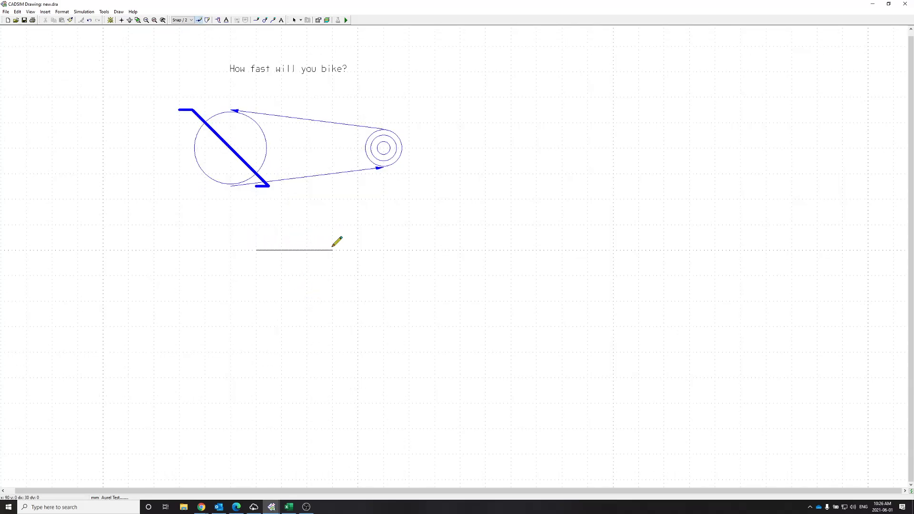
{"action": "double_click", "coordinate": [363, 241]}
{"action": "key", "text": "Escape"}
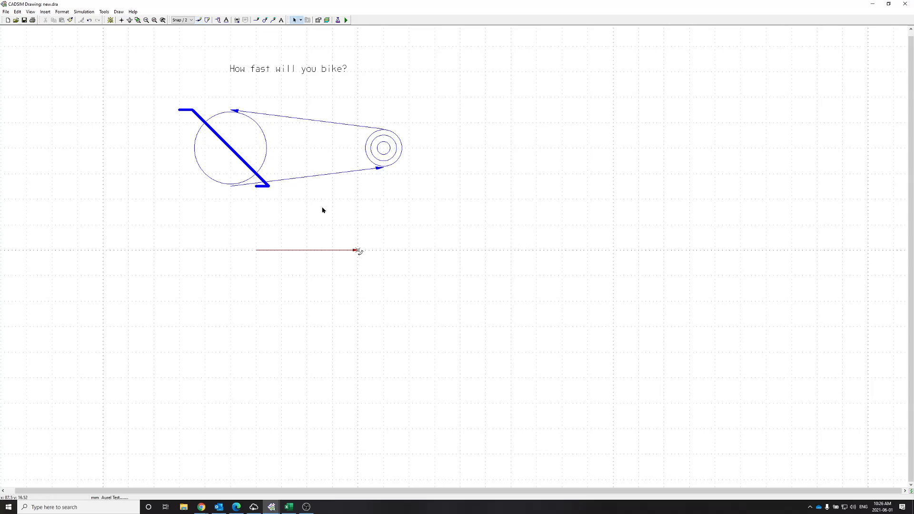
Insert the Divide part from the Signal Math library at the arrow end of the signal line.
{"action": "left_click", "coordinate": [219, 21]}
{"action": "left_click_drag", "start_coordinate": [763, 177], "coordinate": [432, 151]}
{"action": "left_click", "coordinate": [434, 168]}
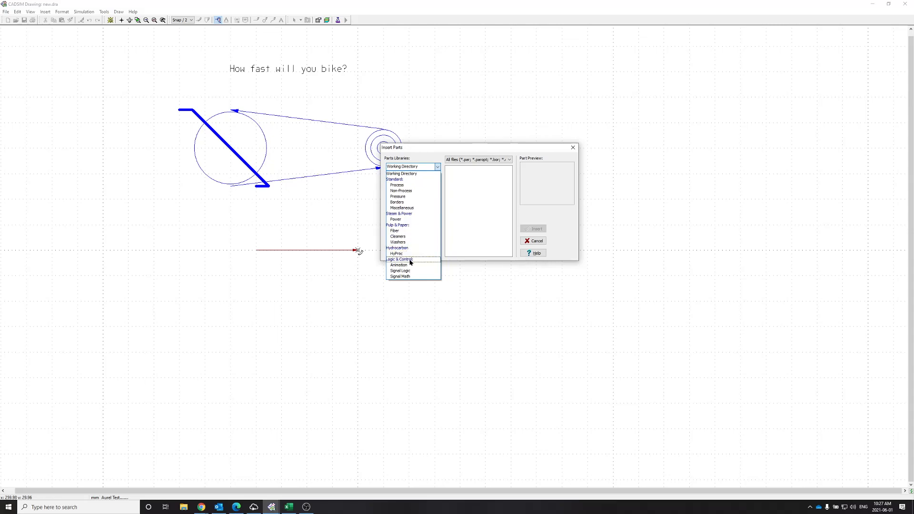
{"action": "left_click", "coordinate": [413, 277]}
{"action": "scroll", "coordinate": [469, 219], "scroll_direction": "down", "scroll_amount": 2}
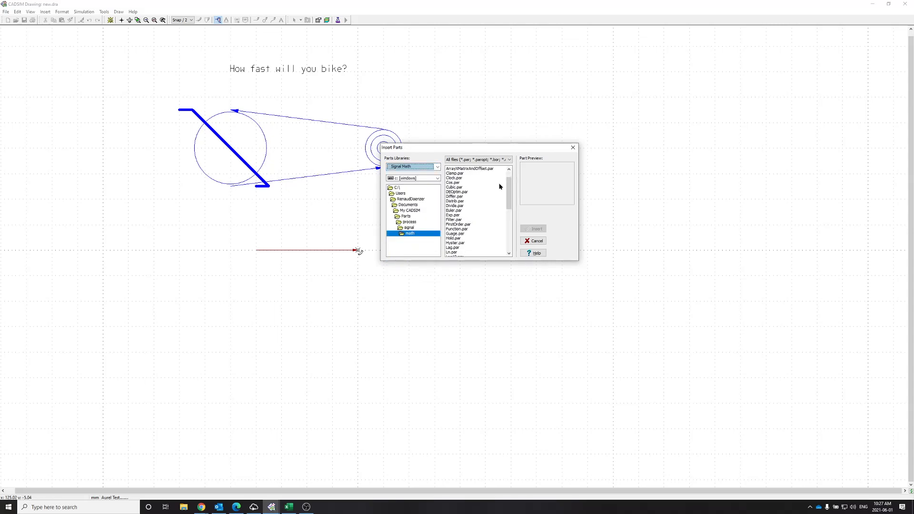
{"action": "left_click_drag", "start_coordinate": [510, 193], "coordinate": [511, 208]}
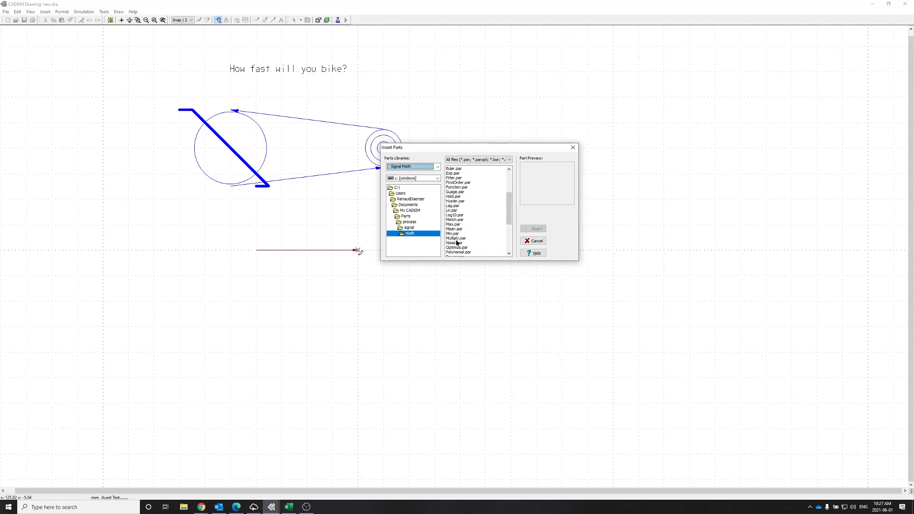
{"action": "scroll", "coordinate": [486, 202], "scroll_direction": "up", "scroll_amount": 2}
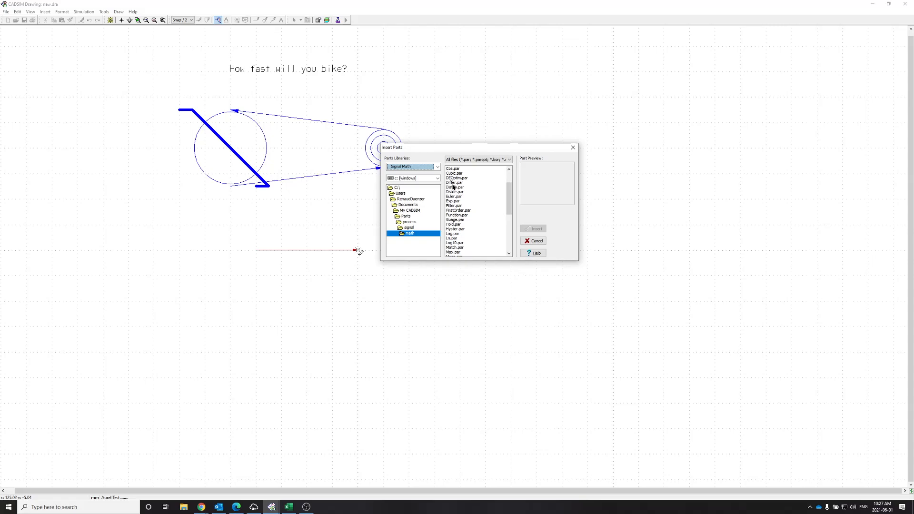
{"action": "left_click", "coordinate": [461, 191]}
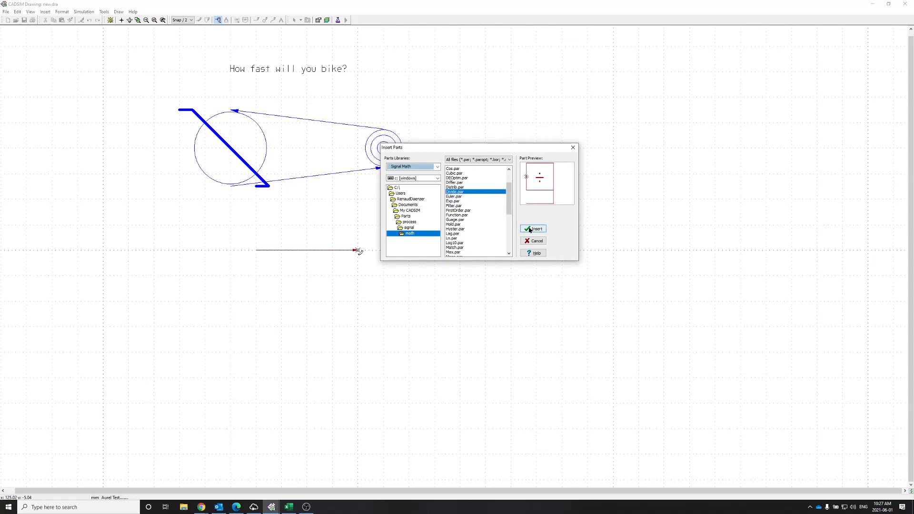
{"action": "left_click", "coordinate": [534, 229]}
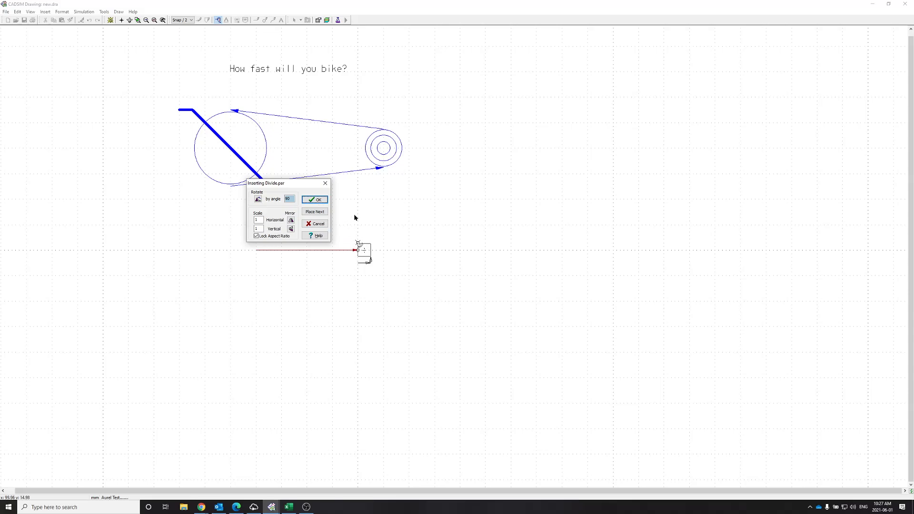
{"action": "left_click", "coordinate": [323, 203]}
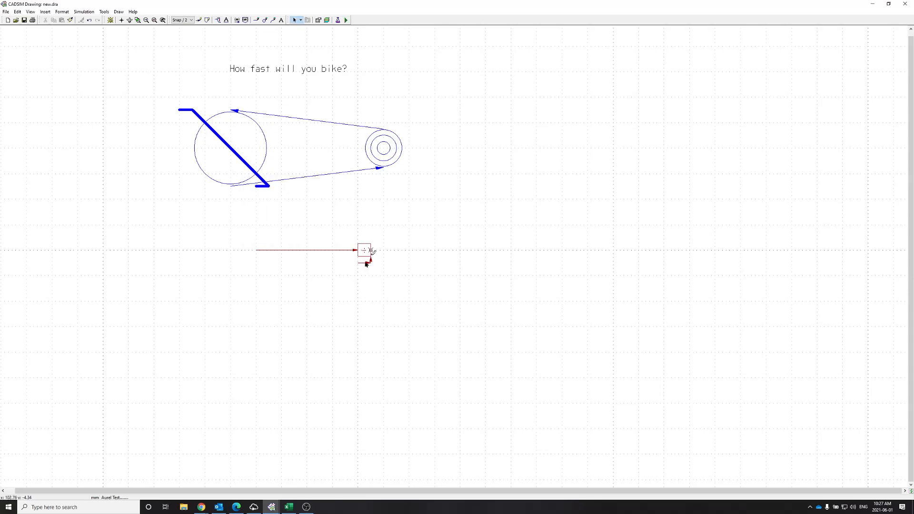
Reshape the divide block's lower input line to run parallel below the first signal line, starting at the same horizontal position.
{"action": "left_click", "coordinate": [371, 266]}
{"action": "mouse_move", "coordinate": [351, 258]}
{"action": "left_mouse_down"}
{"action": "mouse_move", "coordinate": [378, 273]}
{"action": "mouse_move", "coordinate": [358, 281]}
{"action": "mouse_move", "coordinate": [257, 275]}
{"action": "left_mouse_up"}
{"action": "key", "text": "Delete"}
Label the upper signal line "Chain ring:" and the lower signal line "Cog:".
{"action": "left_click", "coordinate": [227, 20]}
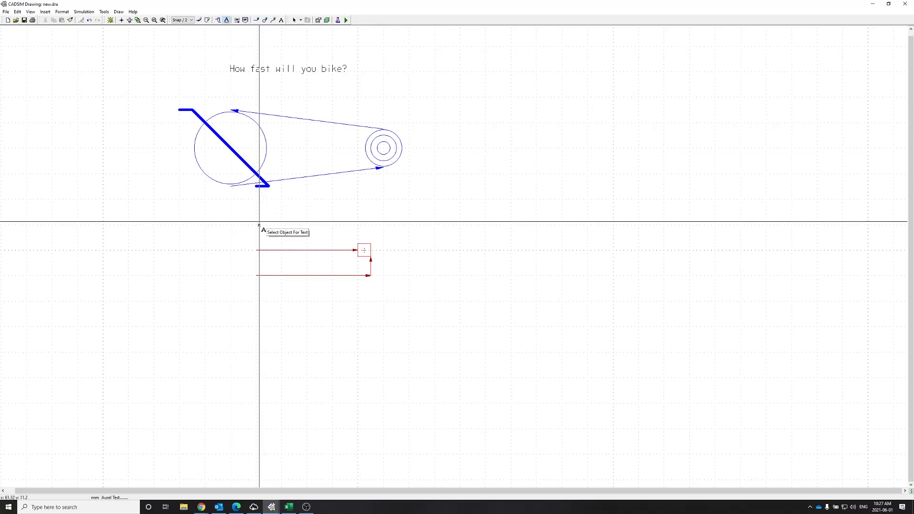
{"action": "left_click", "coordinate": [258, 254]}
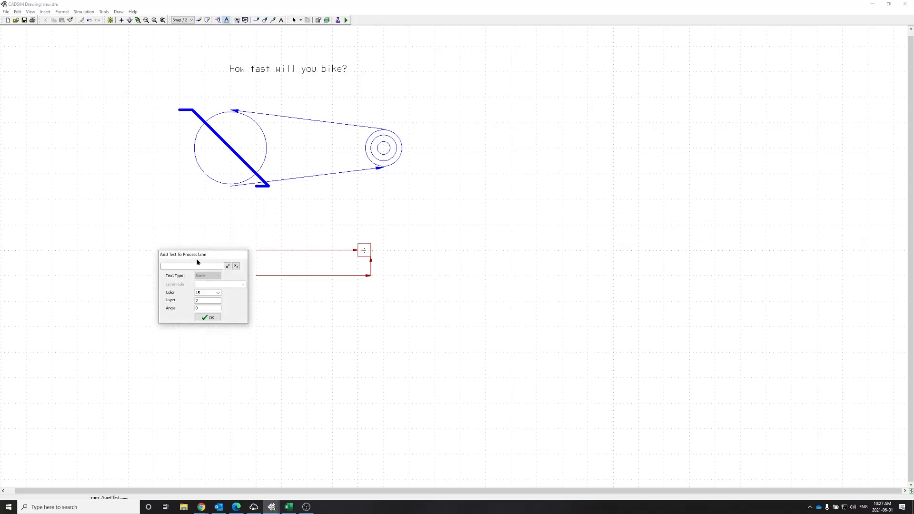
{"action": "type", "text": "Chain ring:"}
{"action": "left_click", "coordinate": [212, 317]}
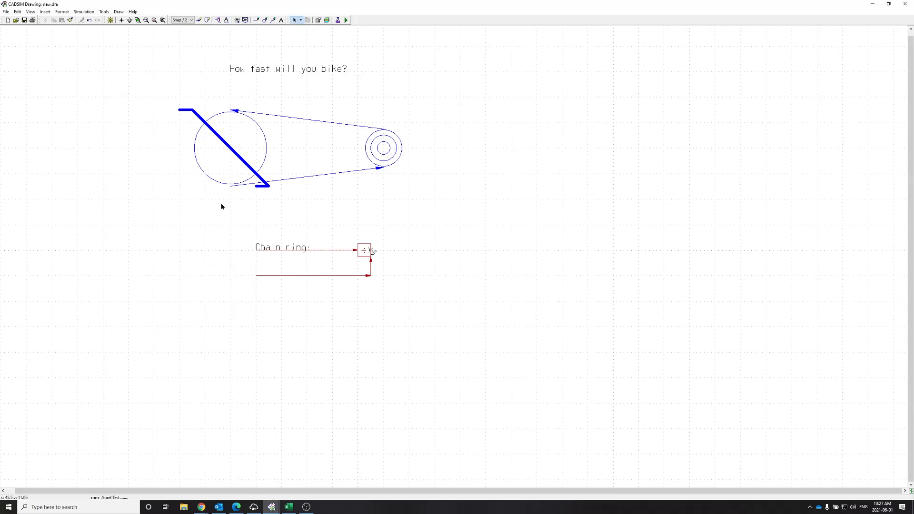
{"action": "left_click", "coordinate": [263, 276]}
{"action": "type", "text": "Cog:"}
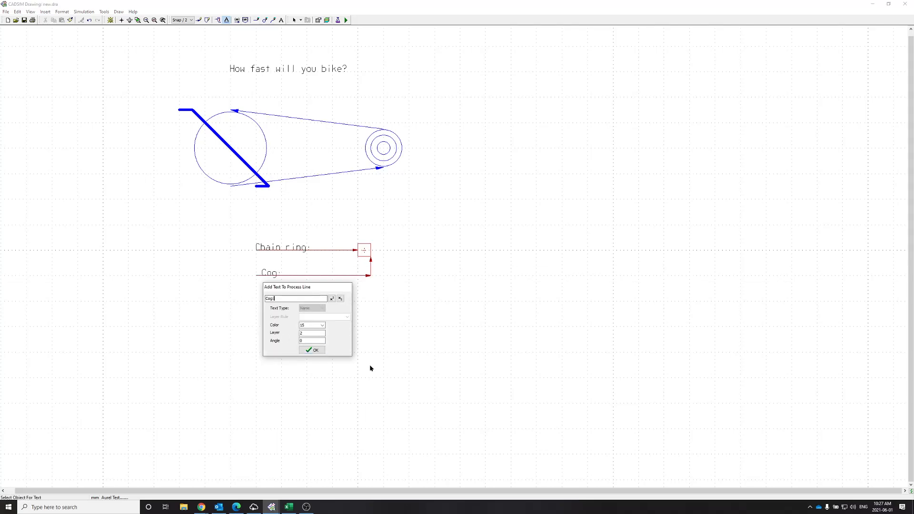
{"action": "left_click", "coordinate": [314, 350]}
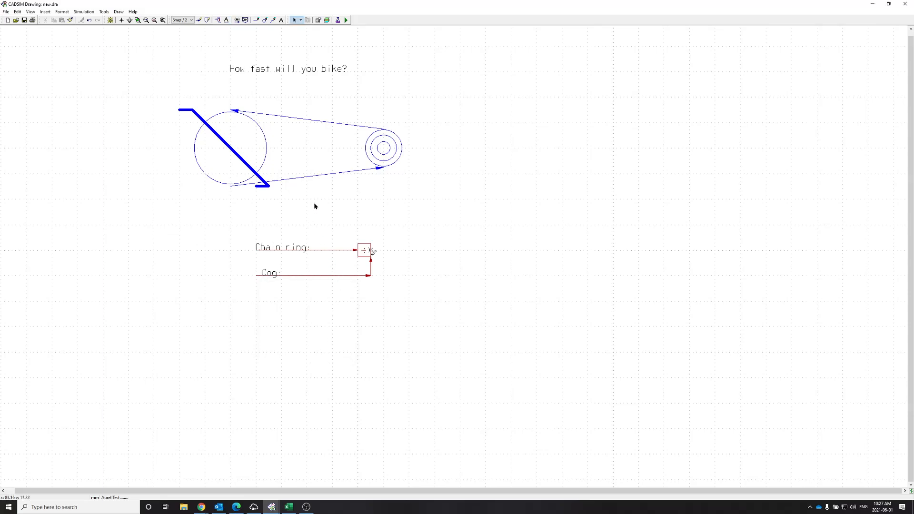
Create a new line format (#)S showing the SIGNAL value and place it on the chain ring line.
{"action": "left_click", "coordinate": [237, 20]}
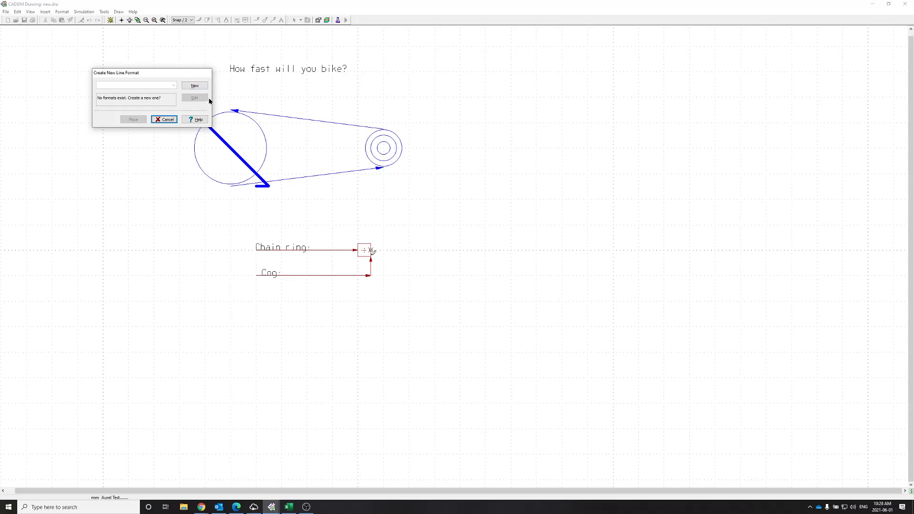
{"action": "left_click", "coordinate": [195, 85]}
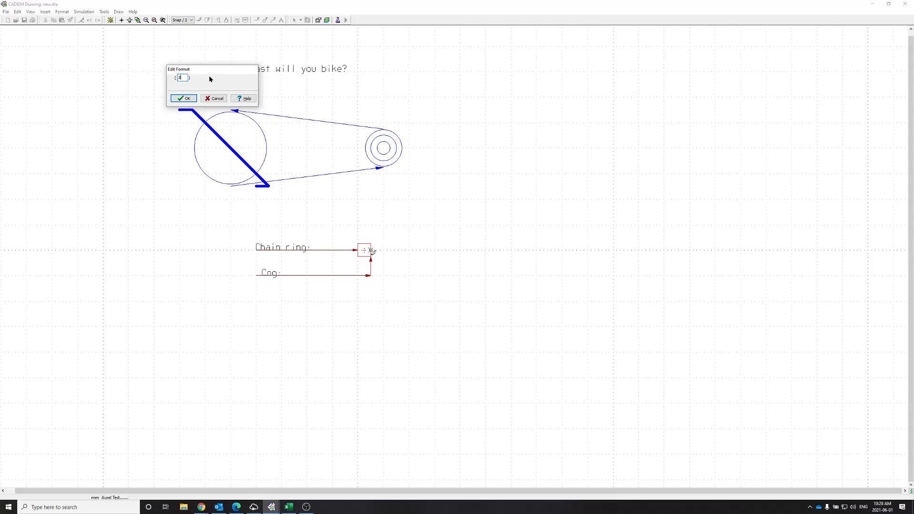
{"action": "type", "text": "#"}
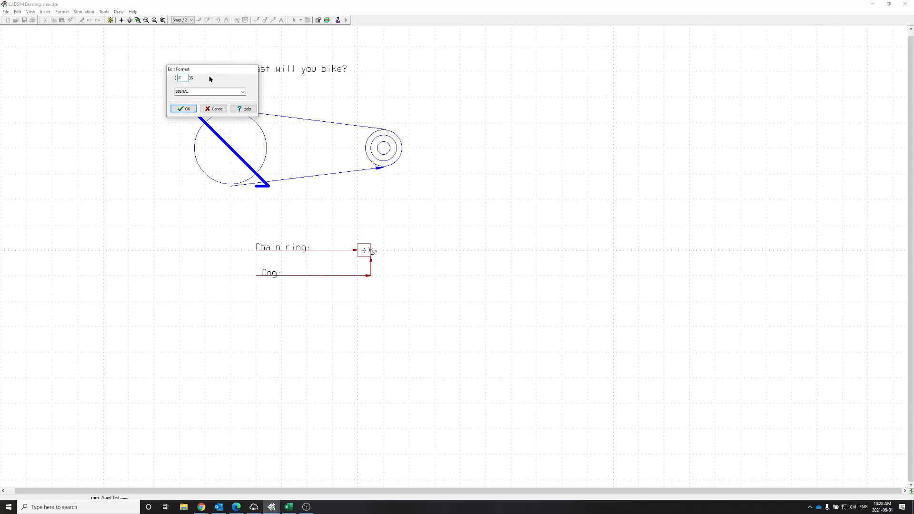
{"action": "left_click_drag", "start_coordinate": [201, 73], "coordinate": [267, 110]}
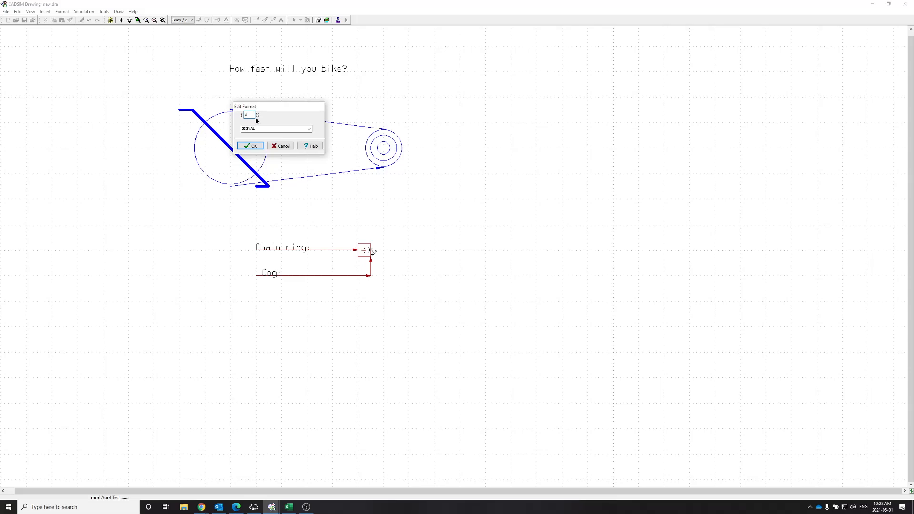
{"action": "left_click", "coordinate": [260, 128]}
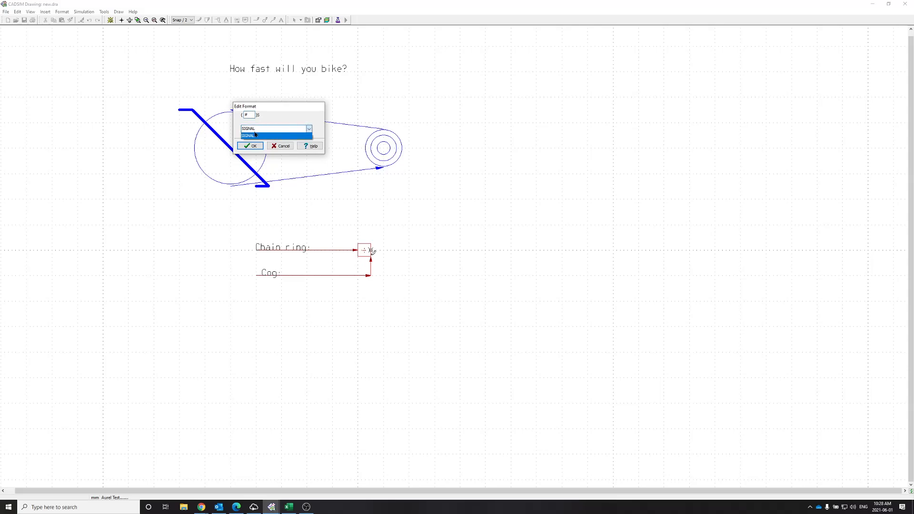
{"action": "left_click", "coordinate": [279, 137]}
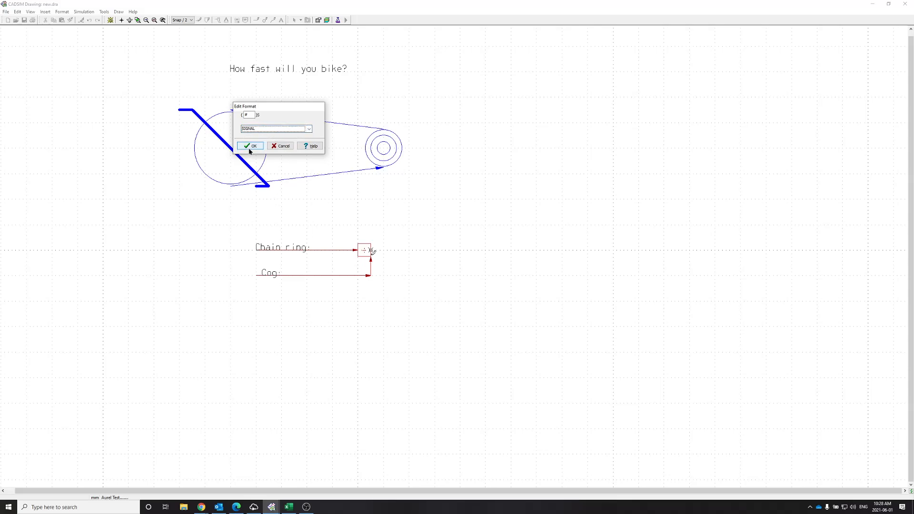
{"action": "left_click", "coordinate": [250, 147]}
{"action": "left_click", "coordinate": [317, 253]}
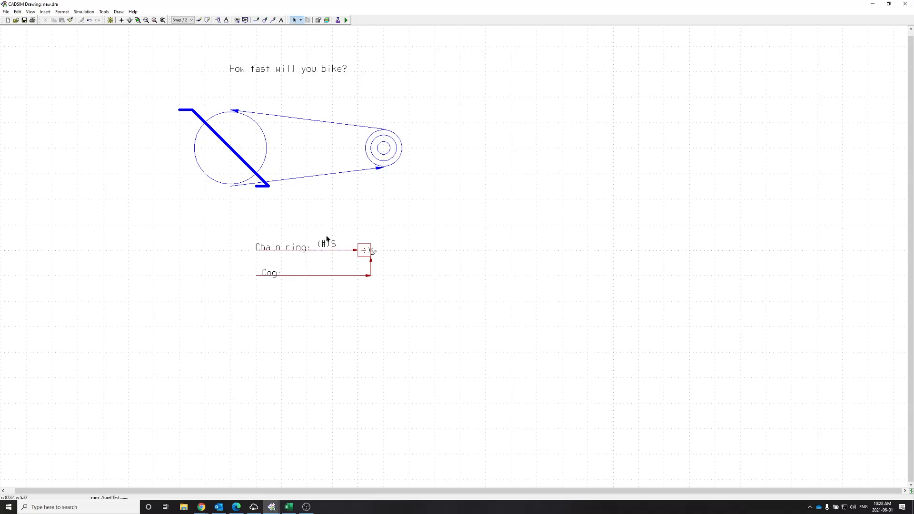
Place the existing (#)S format on the cog line, aligned below the chain ring line's format.
{"action": "double_click", "coordinate": [323, 275]}
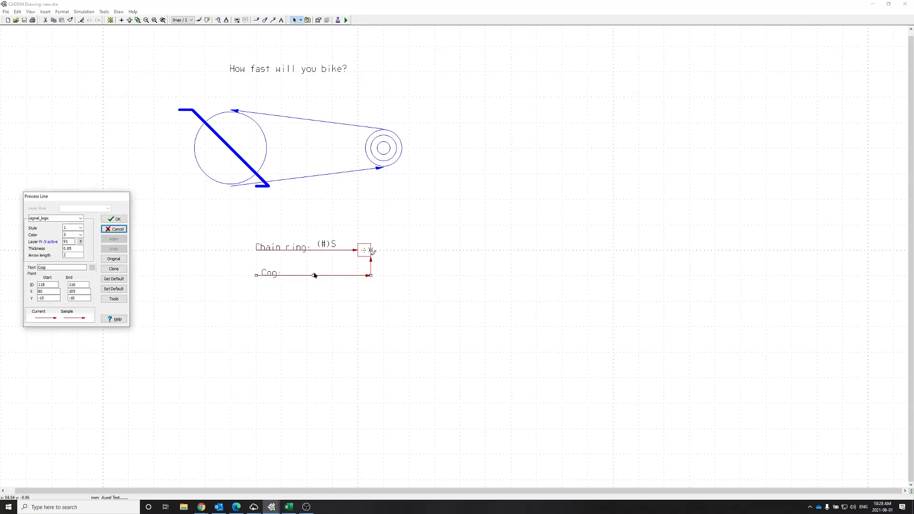
{"action": "left_click", "coordinate": [236, 20]}
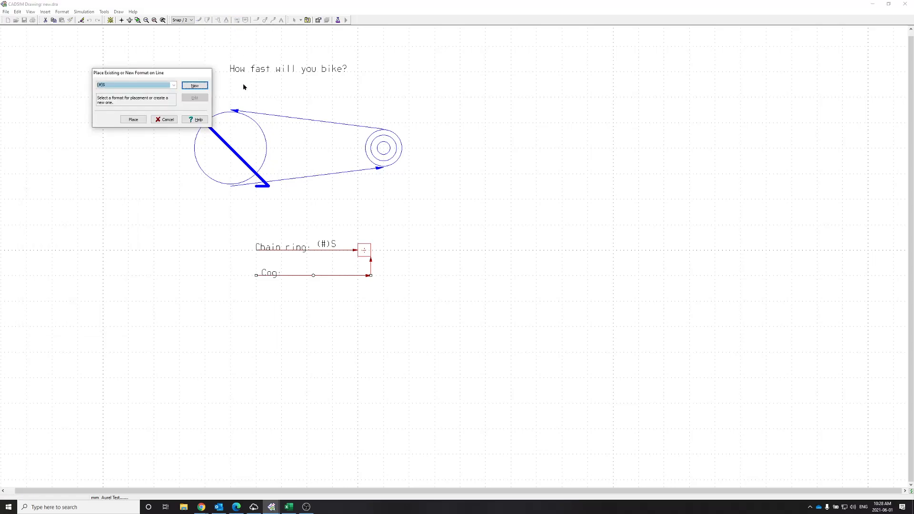
{"action": "left_click", "coordinate": [130, 120]}
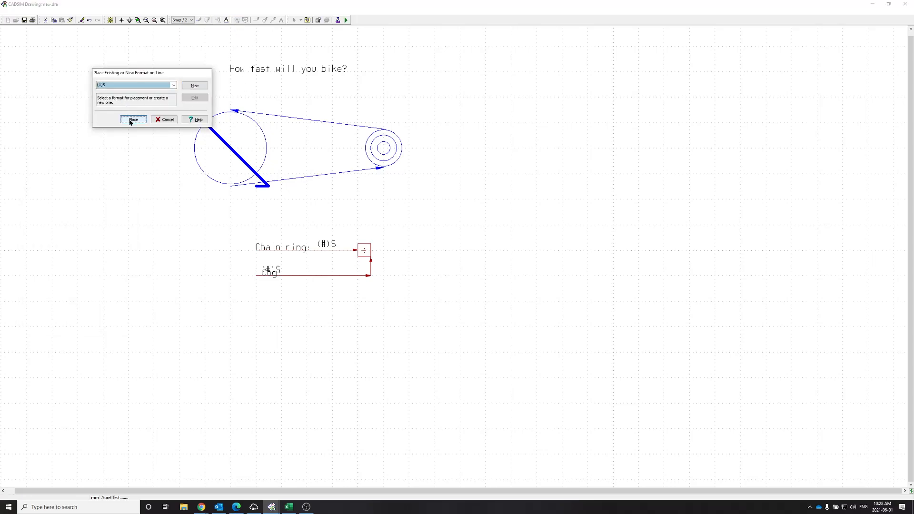
{"action": "double_click", "coordinate": [265, 278]}
{"action": "left_click_drag", "start_coordinate": [265, 279], "coordinate": [317, 273]}
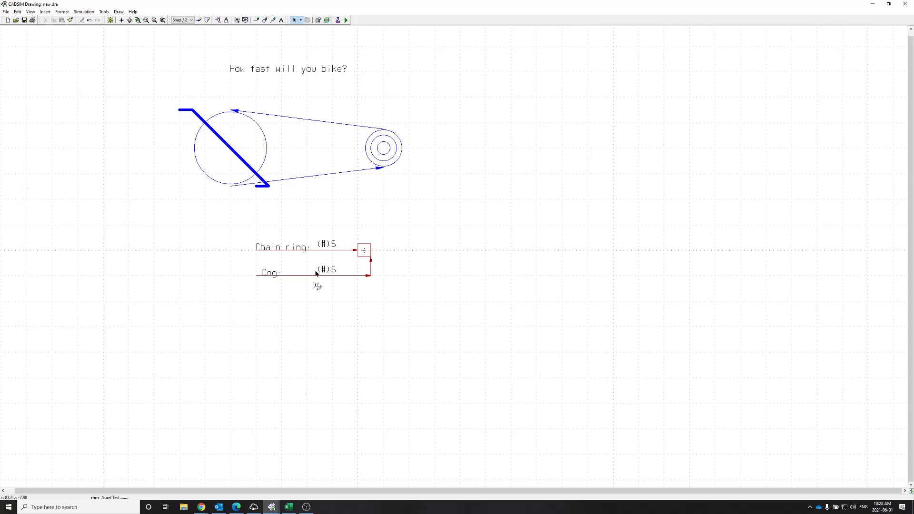
{"action": "left_click", "coordinate": [317, 274]}
{"action": "left_click", "coordinate": [319, 274]}
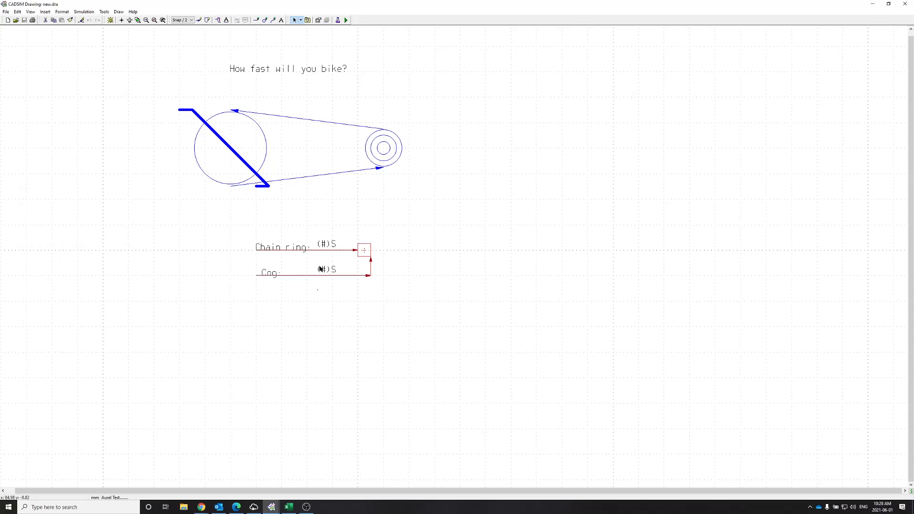
Draw a horizontal output signal line from the divide block and label it "Gear Ratio:".
{"action": "left_click", "coordinate": [199, 20]}
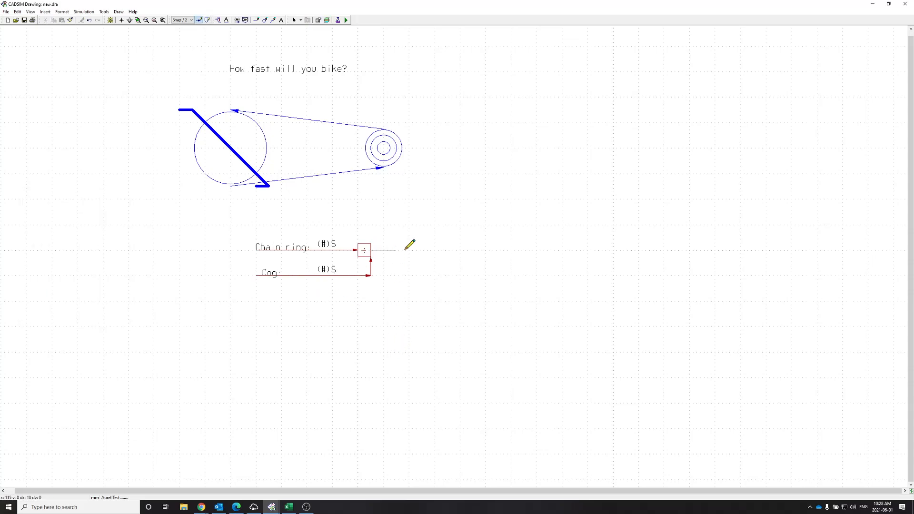
{"action": "left_click", "coordinate": [485, 249]}
{"action": "right_click", "coordinate": [457, 202]}
{"action": "left_click", "coordinate": [226, 20]}
{"action": "left_click", "coordinate": [392, 250]}
{"action": "type", "text": "Gear Rati"}
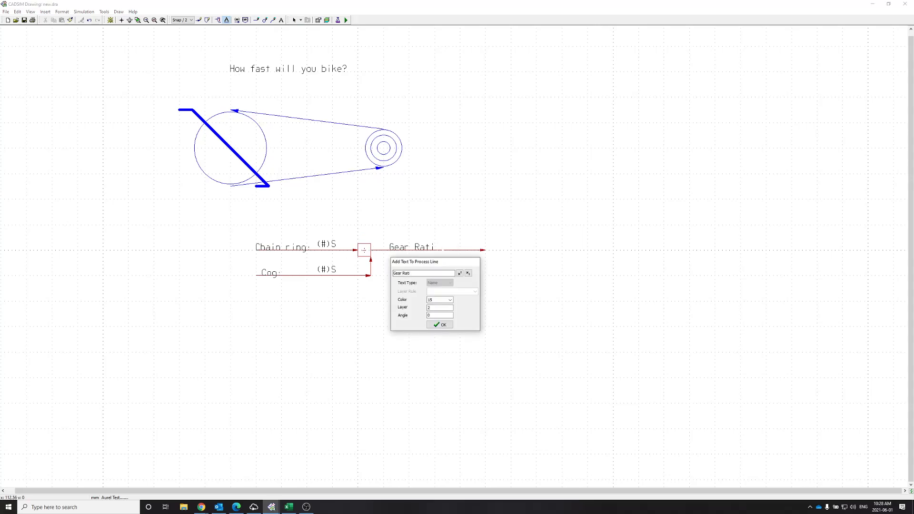
{"action": "left_click", "coordinate": [440, 325]}
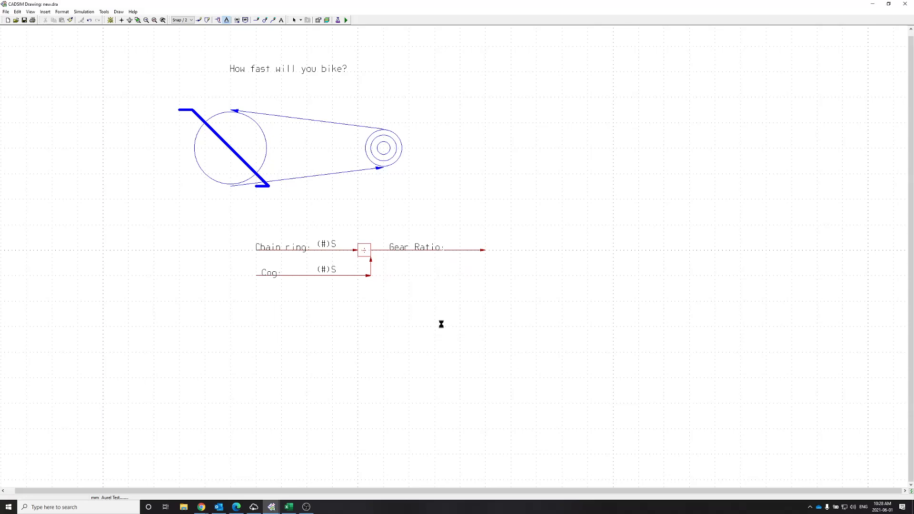
Place the existing (#)S format on the gear ratio line, just after its label.
{"action": "left_click", "coordinate": [238, 21]}
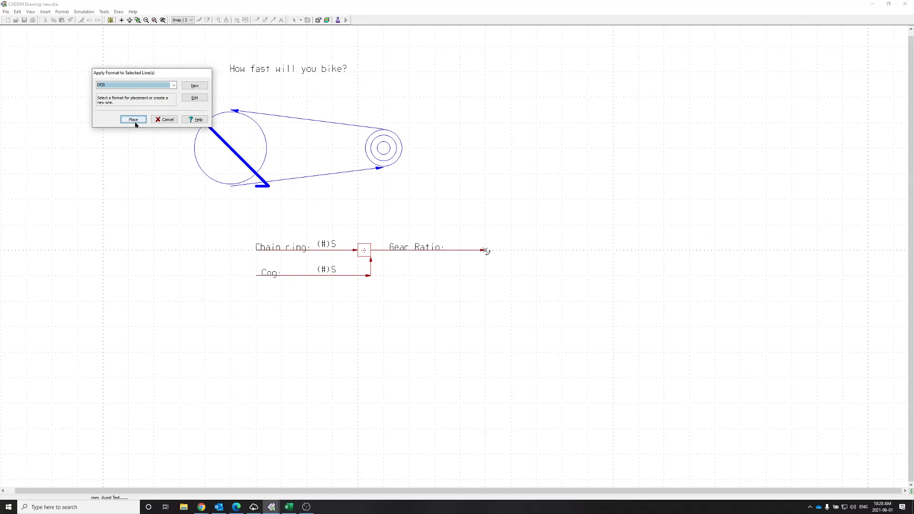
{"action": "left_click", "coordinate": [133, 119]}
{"action": "left_click", "coordinate": [454, 260]}
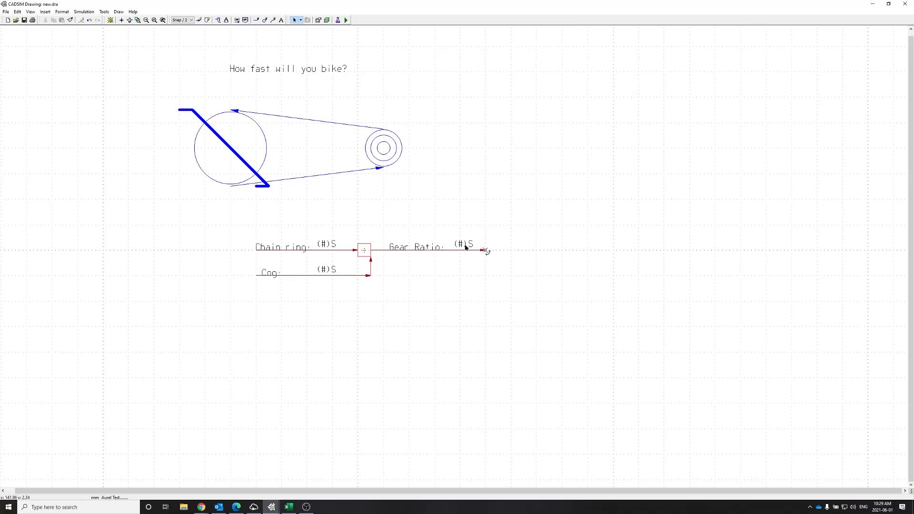
Change the gear ratio line's SIGNAL format to two decimals (#.##), applying it to the selected format only.
{"action": "double_click", "coordinate": [466, 247]}
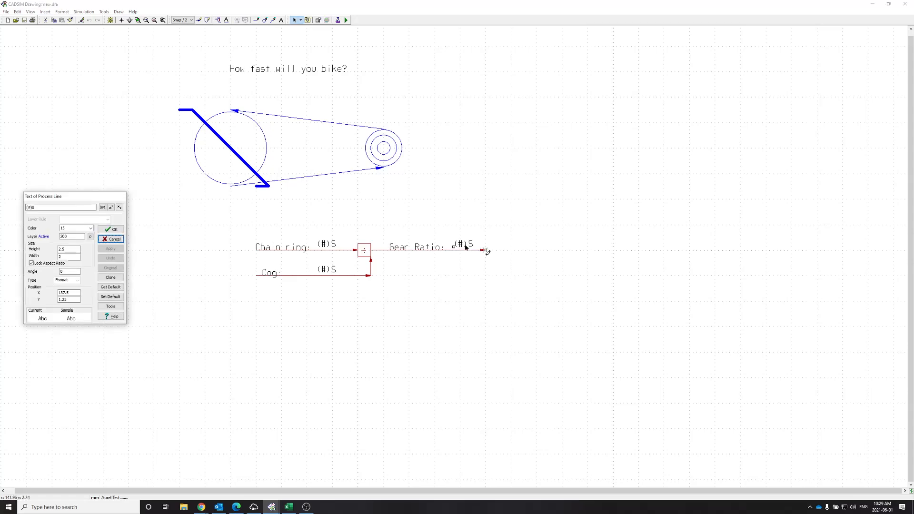
{"action": "left_click_drag", "start_coordinate": [87, 197], "coordinate": [600, 283]}
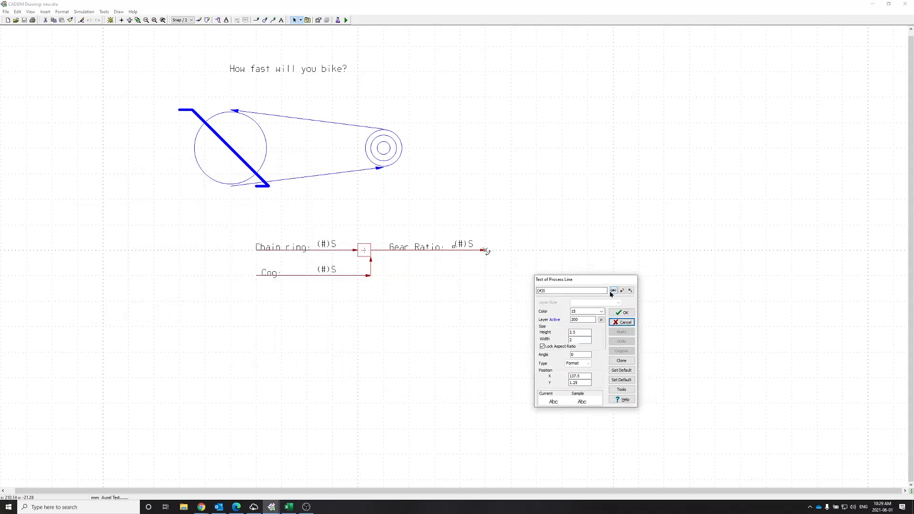
{"action": "left_click", "coordinate": [613, 290]}
{"action": "type", "text": "F"}
{"action": "key", "text": "BackSpace"}
{"action": "type", "text": "#"}
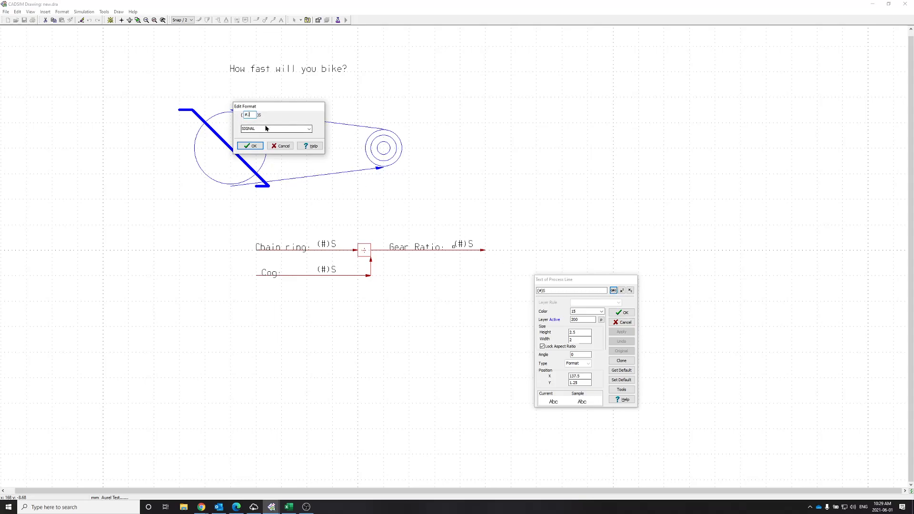
{"action": "type", "text": ".##"}
{"action": "left_click", "coordinate": [250, 145]}
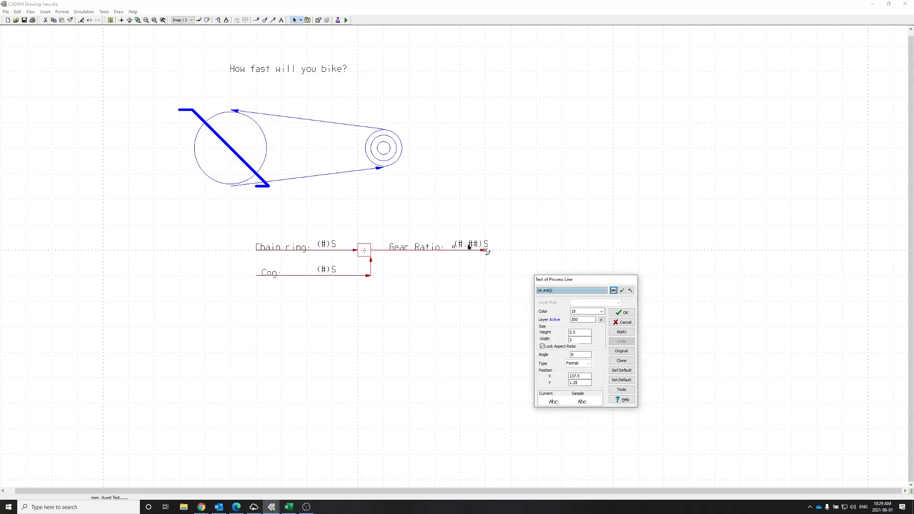
{"action": "left_click", "coordinate": [621, 313]}
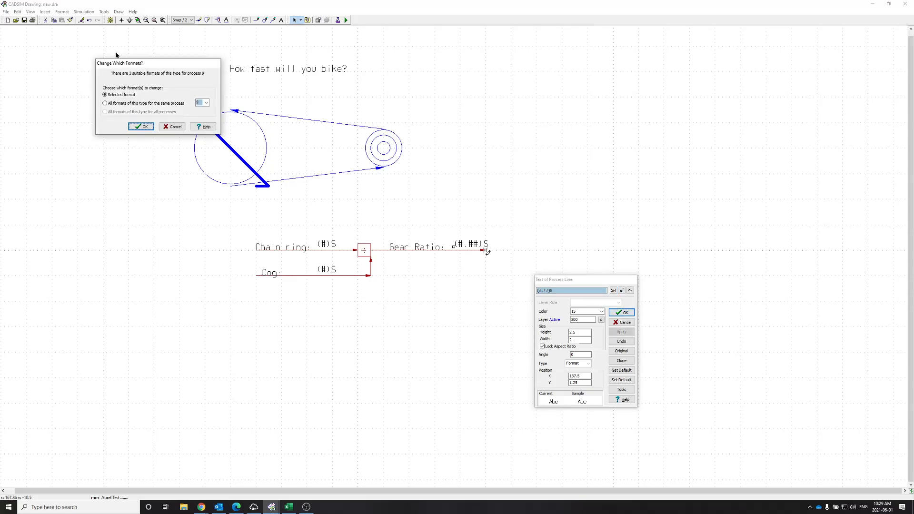
{"action": "left_click_drag", "start_coordinate": [138, 67], "coordinate": [321, 107]}
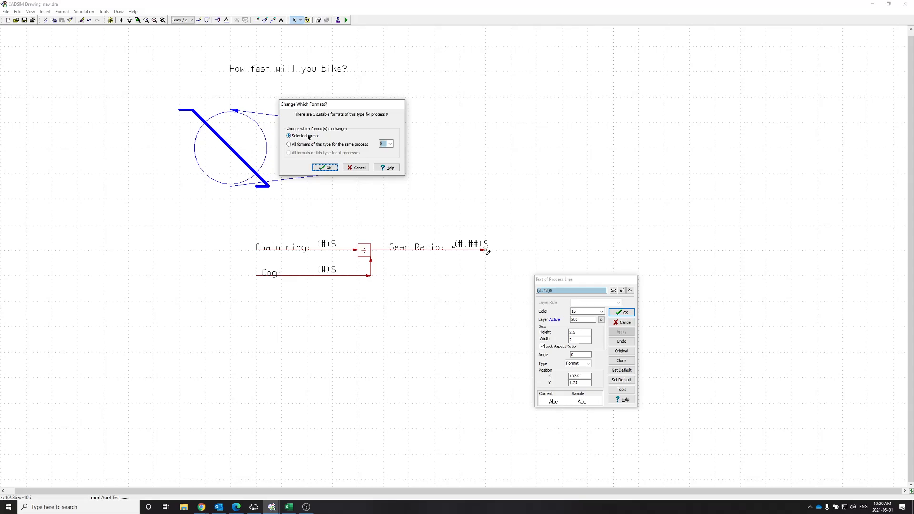
{"action": "left_click", "coordinate": [325, 168]}
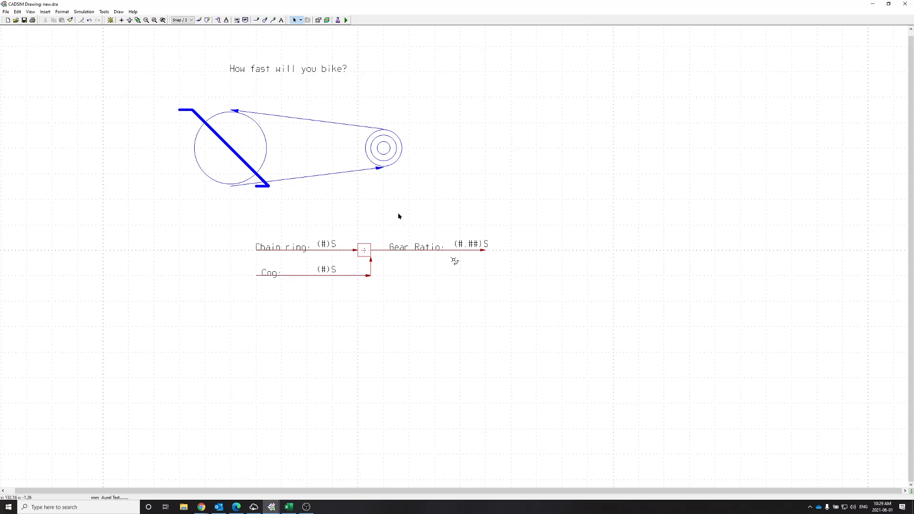
Start the simulation and save the drawing as "Bike Speed.dra" in the Bike Gear Ratio folder.
{"action": "left_click", "coordinate": [347, 21]}
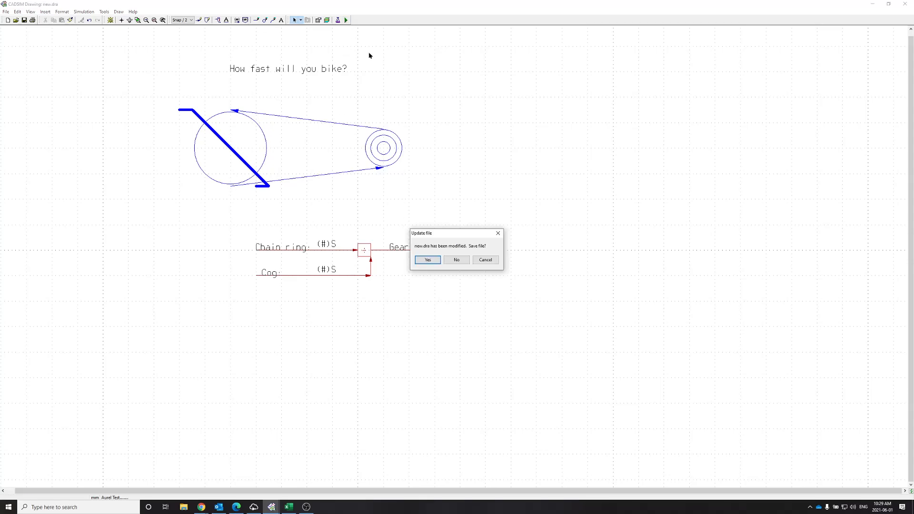
{"action": "left_click", "coordinate": [428, 260]}
{"action": "left_click", "coordinate": [274, 200]}
{"action": "double_click", "coordinate": [329, 162]}
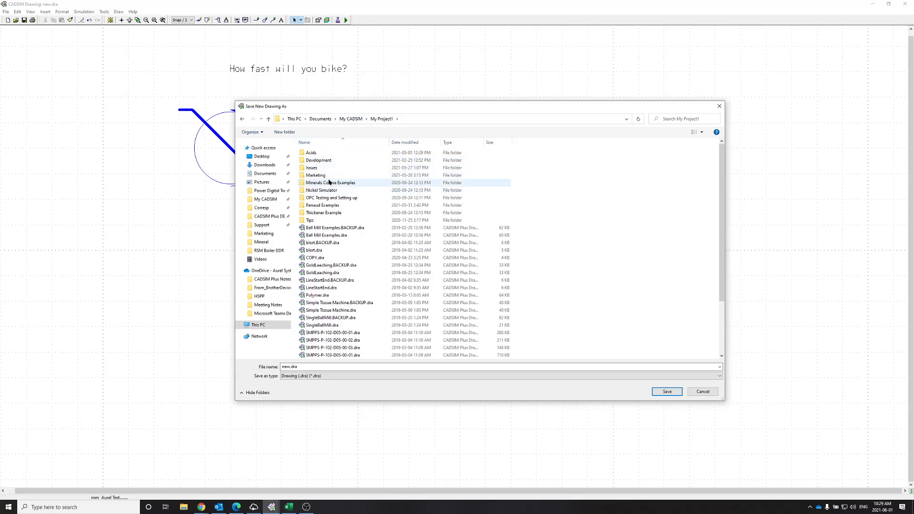
{"action": "double_click", "coordinate": [327, 206]}
{"action": "double_click", "coordinate": [321, 153]}
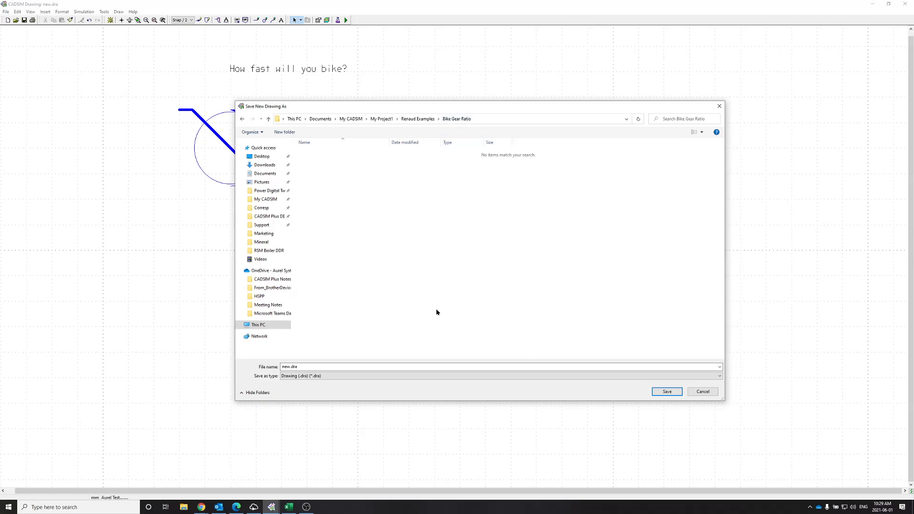
{"action": "left_click", "coordinate": [297, 368]}
{"action": "left_click_drag", "start_coordinate": [290, 368], "coordinate": [278, 368]}
{"action": "type", "text": "Bike Speed"}
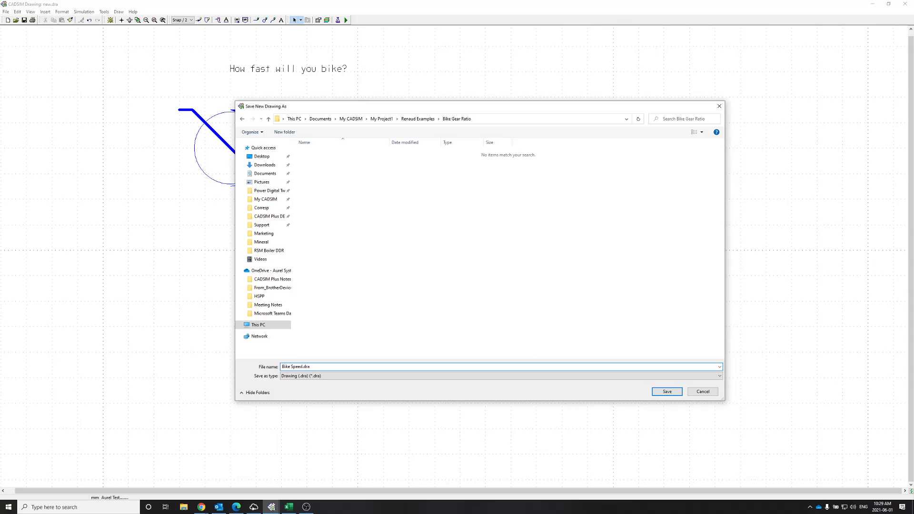
{"action": "left_click", "coordinate": [667, 392]}
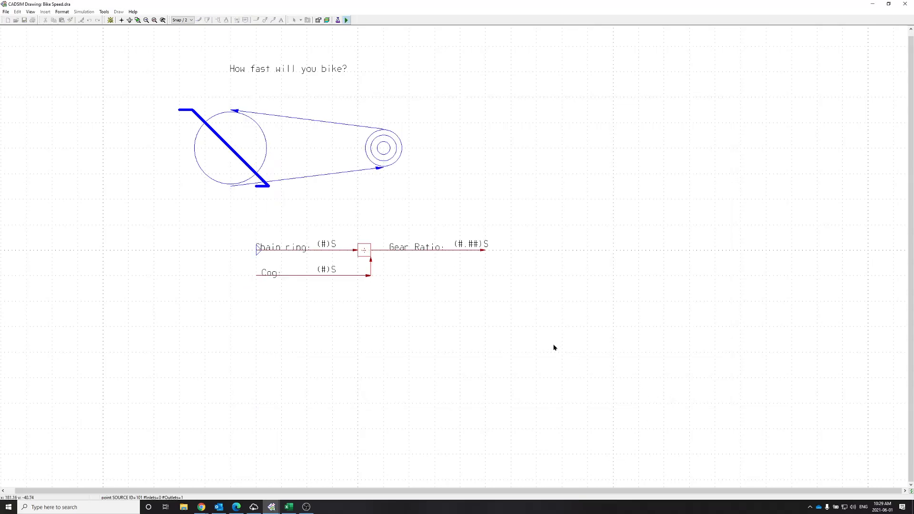
Place a multiple specification with direct setting on the chain ring source and set its SIGNAL to 53.
{"action": "left_click_drag", "start_coordinate": [739, 41], "coordinate": [464, 102]}
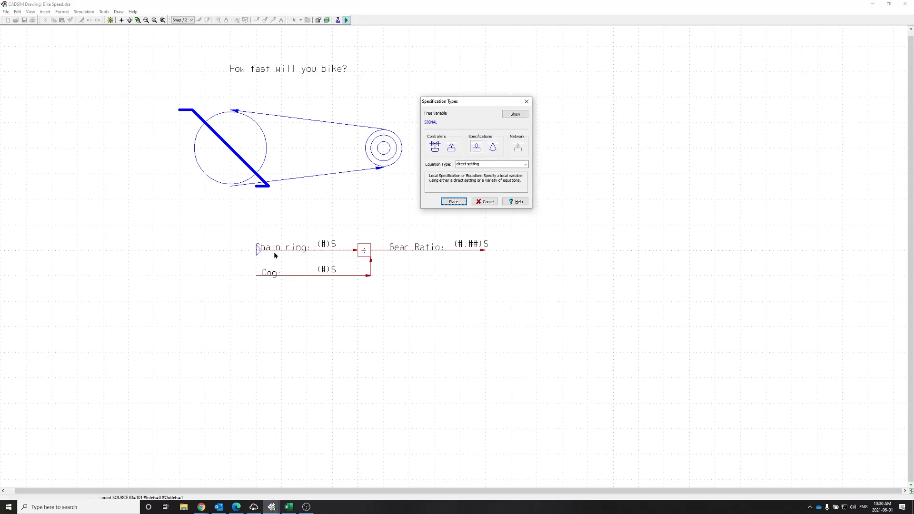
{"action": "left_click", "coordinate": [521, 115]}
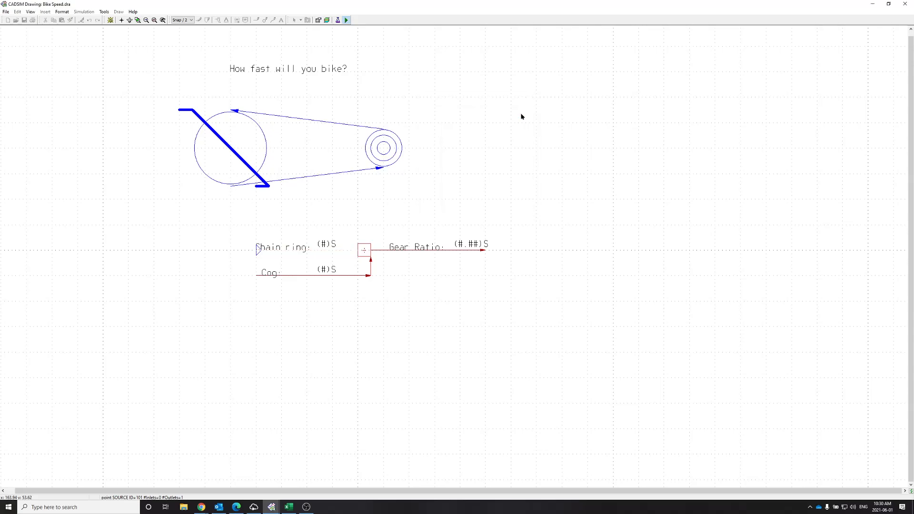
{"action": "left_click", "coordinate": [493, 147]}
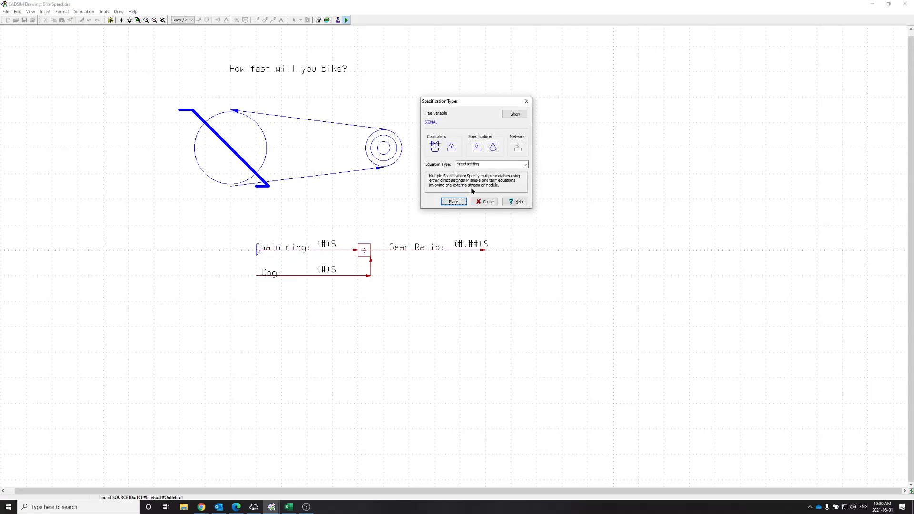
{"action": "left_click", "coordinate": [454, 202]}
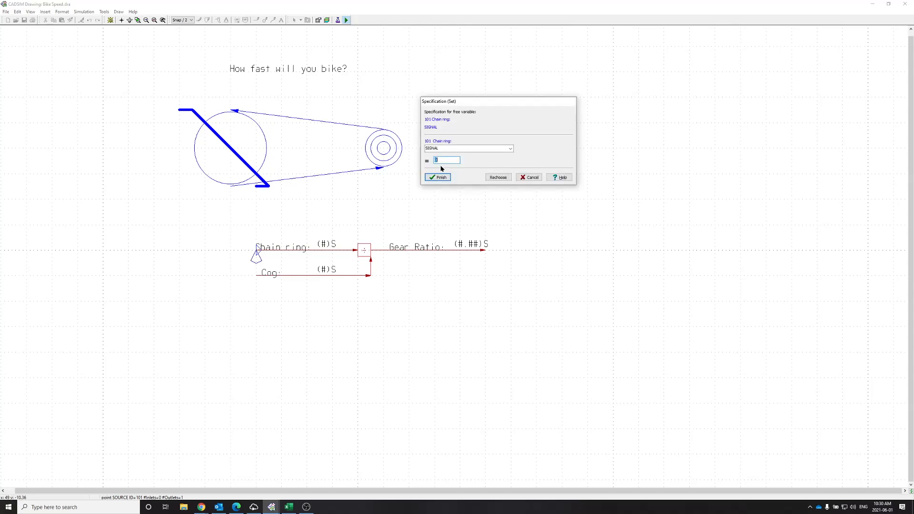
{"action": "type", "text": "53"}
{"action": "left_click", "coordinate": [437, 178]}
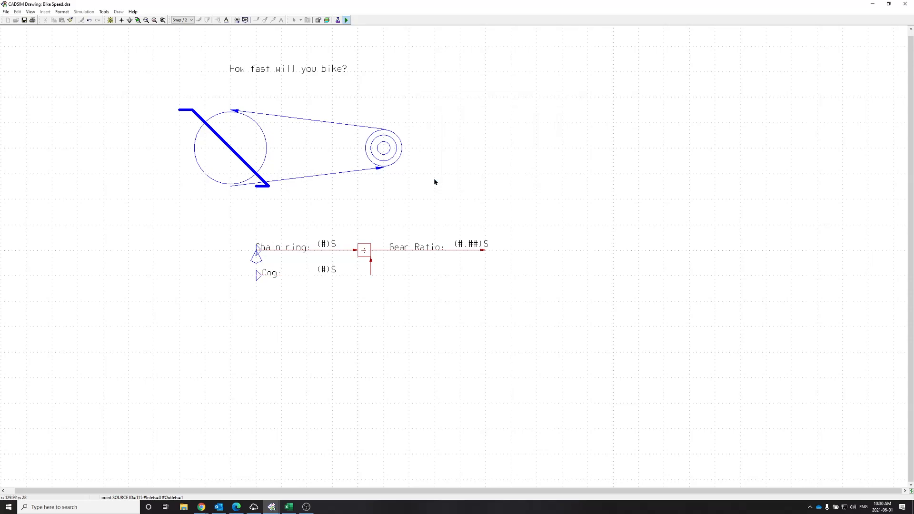
Place a direct-setting specification on the cog source and set its SIGNAL to 12.
{"action": "left_click", "coordinate": [454, 202]}
{"action": "double_click", "coordinate": [445, 161]}
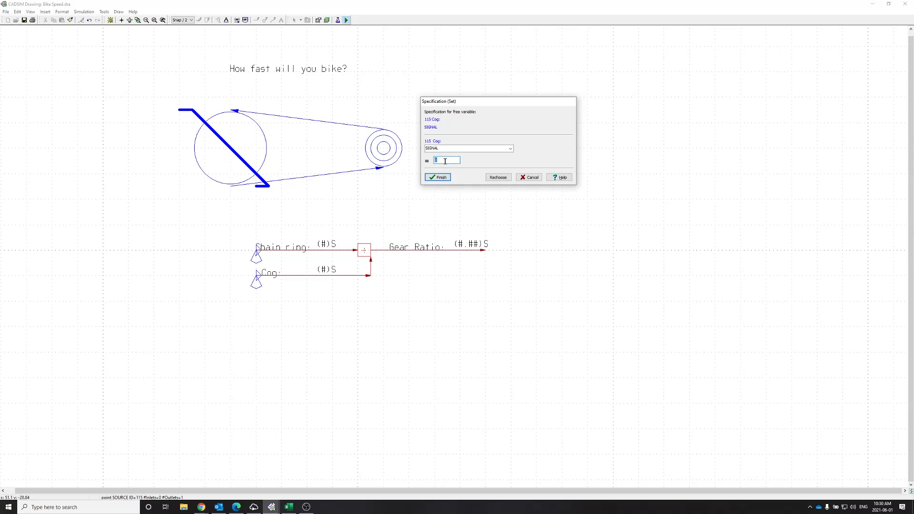
{"action": "type", "text": "12"}
{"action": "left_click", "coordinate": [439, 178]}
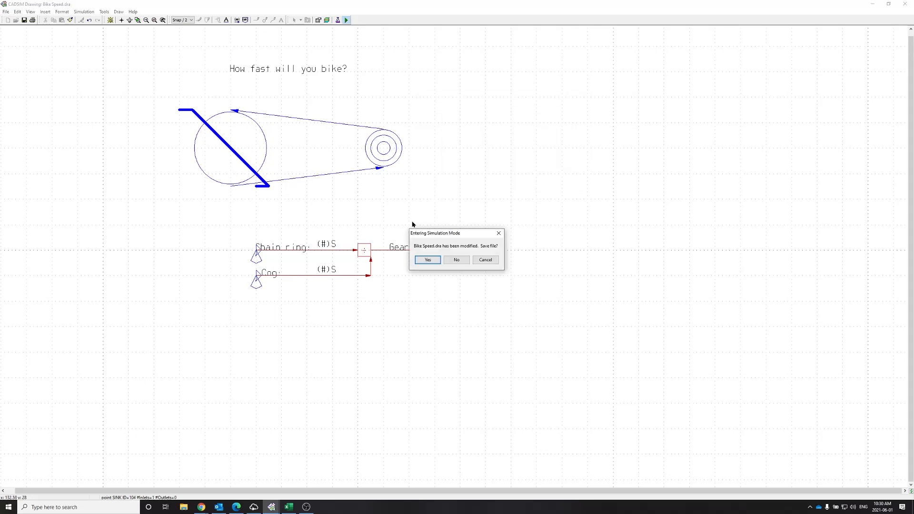
Save the modified drawing and run the simulation to check the gear ratio, finishing back in drawing mode.
{"action": "left_click", "coordinate": [428, 260]}
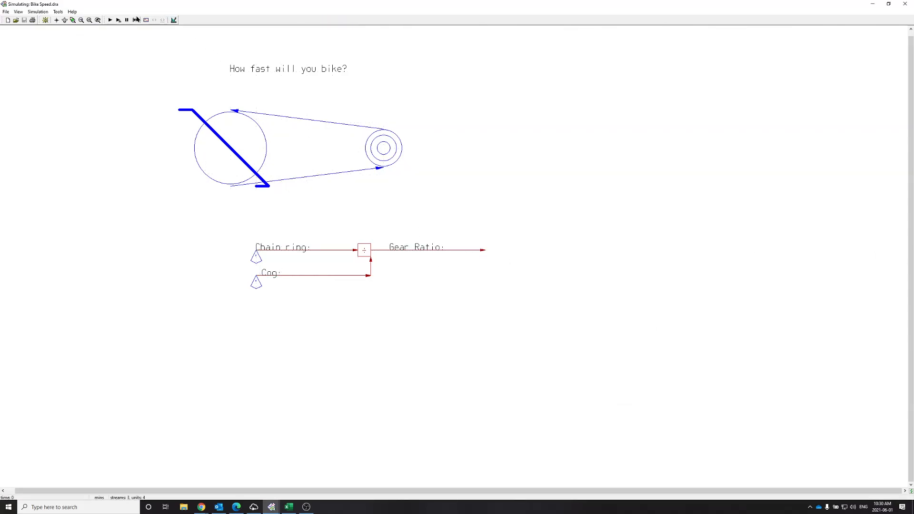
{"action": "left_click", "coordinate": [110, 20]}
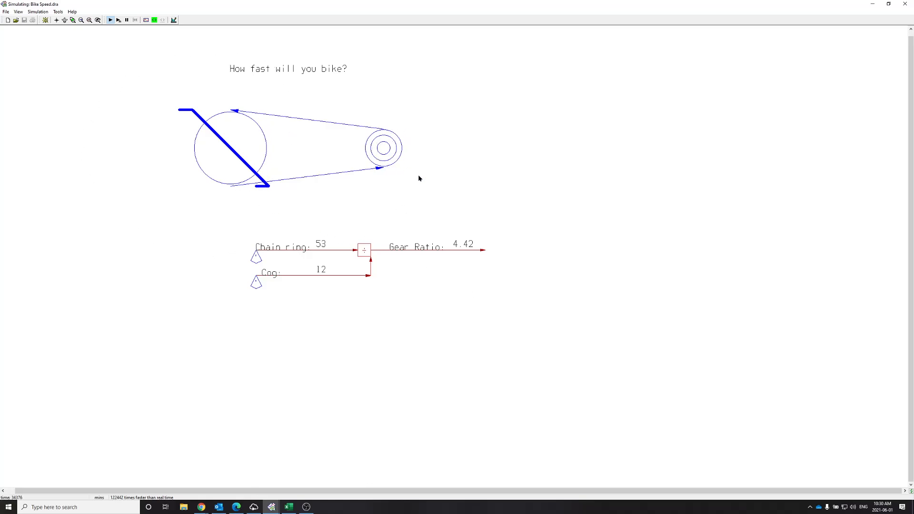
{"action": "left_click", "coordinate": [174, 20]}
{"action": "left_click", "coordinate": [429, 311]}
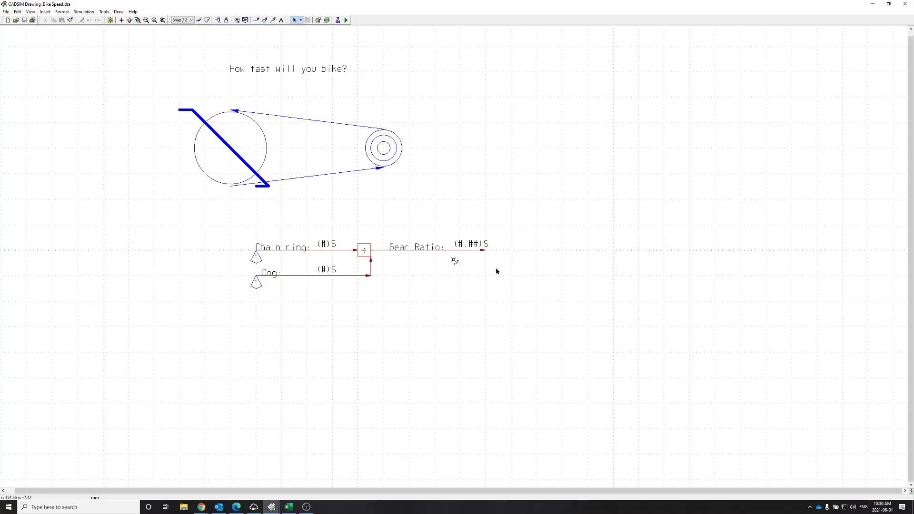
Insert the Multiply part from the Signal Math library at the end of the gear ratio line and stretch it downward.
{"action": "left_click", "coordinate": [217, 20]}
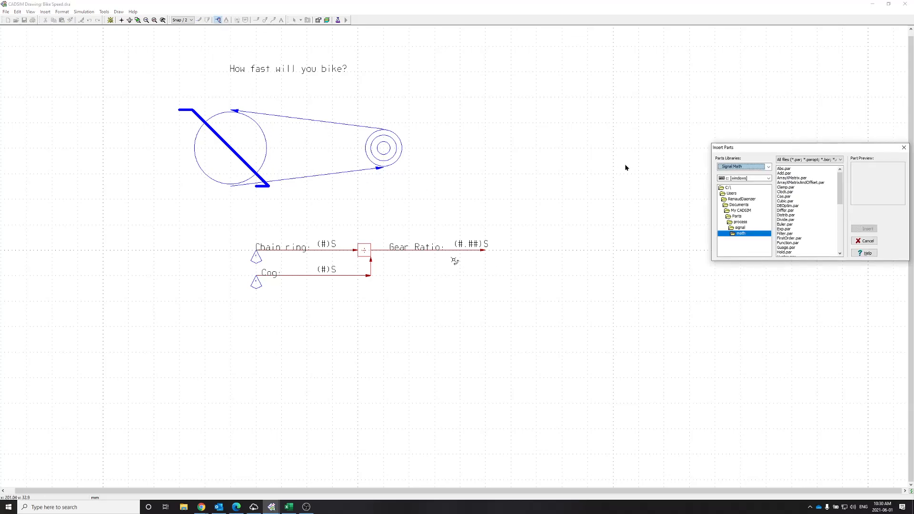
{"action": "left_click_drag", "start_coordinate": [737, 144], "coordinate": [513, 128]}
{"action": "left_click_drag", "start_coordinate": [616, 167], "coordinate": [616, 191]}
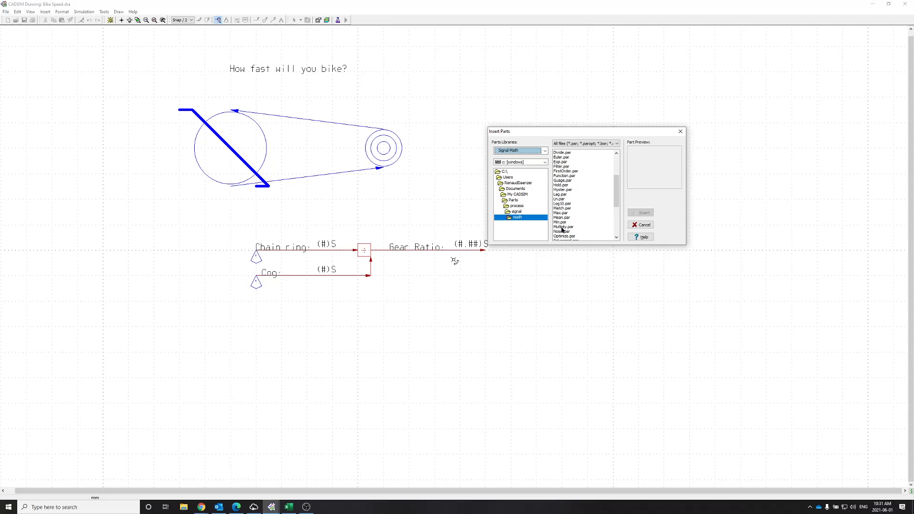
{"action": "left_click", "coordinate": [582, 226]}
{"action": "left_click", "coordinate": [642, 213]}
{"action": "left_click_drag", "start_coordinate": [464, 262], "coordinate": [491, 264]}
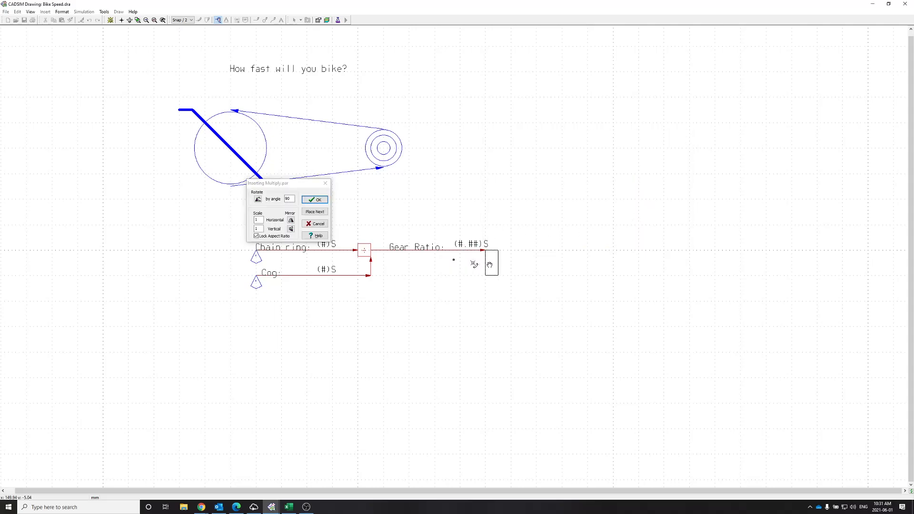
{"action": "left_click", "coordinate": [319, 201]}
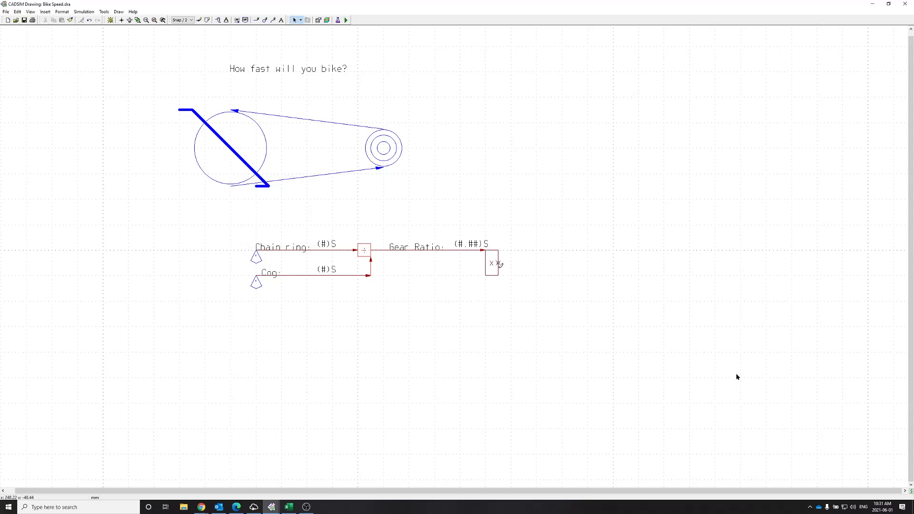
{"action": "left_click_drag", "start_coordinate": [480, 272], "coordinate": [493, 301]}
Draw a horizontal input line into the multiply block's lower corner and an output line from the middle of its opposite side.
{"action": "left_click", "coordinate": [199, 21]}
{"action": "left_click", "coordinate": [493, 266]}
{"action": "left_click", "coordinate": [359, 300]}
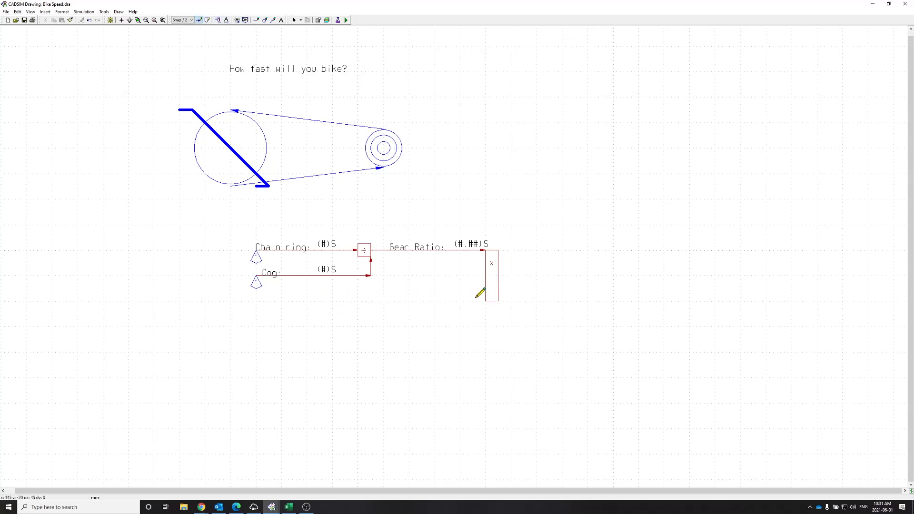
{"action": "left_click", "coordinate": [500, 275]}
{"action": "left_click", "coordinate": [611, 274]}
{"action": "key", "text": "Escape"}
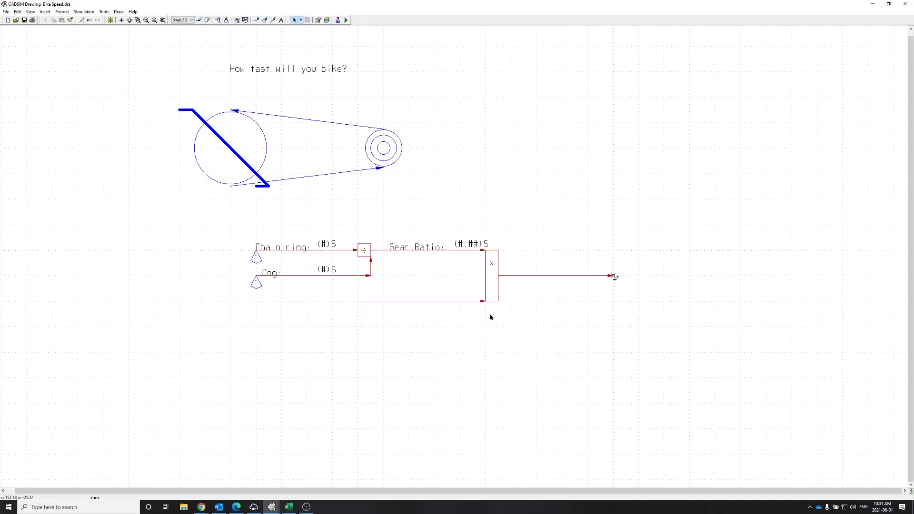
Label the multiply block's lower input line "Wheel Diameter (m):".
{"action": "left_click", "coordinate": [227, 20]}
{"action": "left_click", "coordinate": [358, 302]}
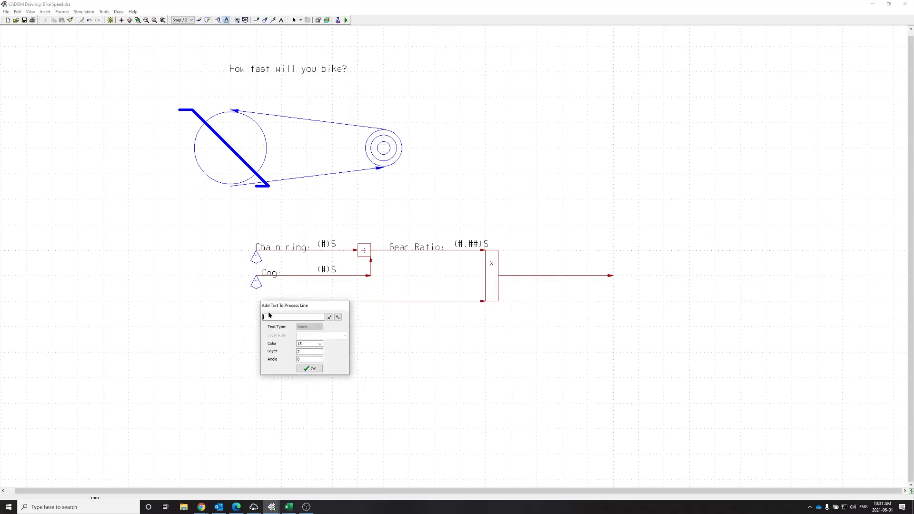
{"action": "type", "text": "Wheel Diameter (m):"}
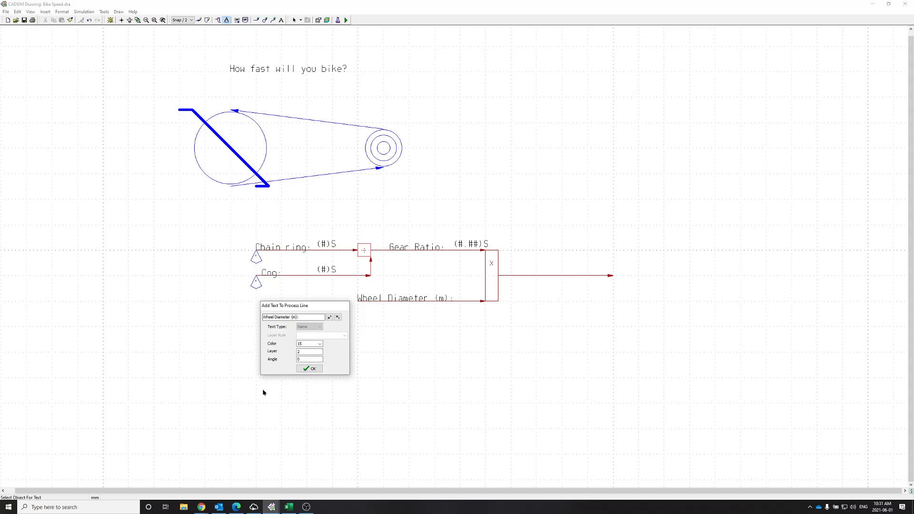
{"action": "left_click", "coordinate": [309, 369]}
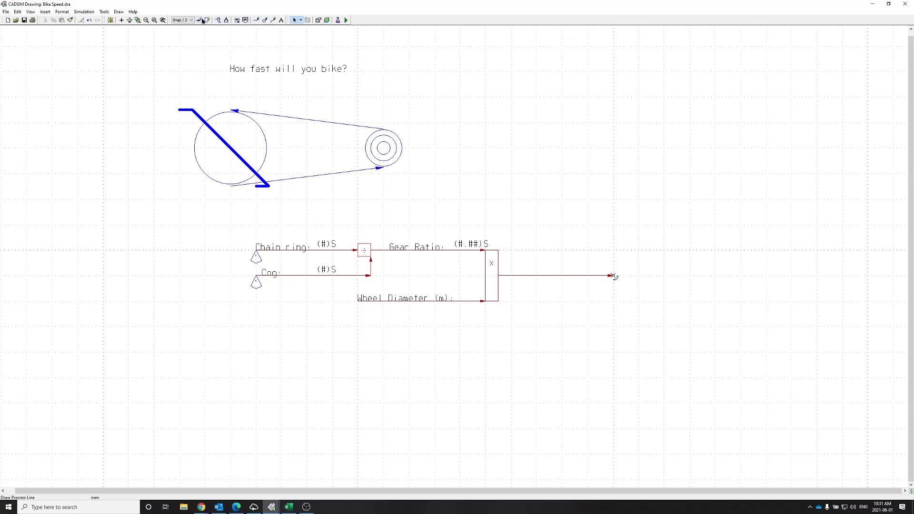
Label the multiply block's output line "Travel per rotation (m/r)" and lengthen the line to extend past the text.
{"action": "left_click", "coordinate": [227, 20]}
{"action": "left_click", "coordinate": [507, 276]}
{"action": "type", "text": "Travel per rotation (m/r"}
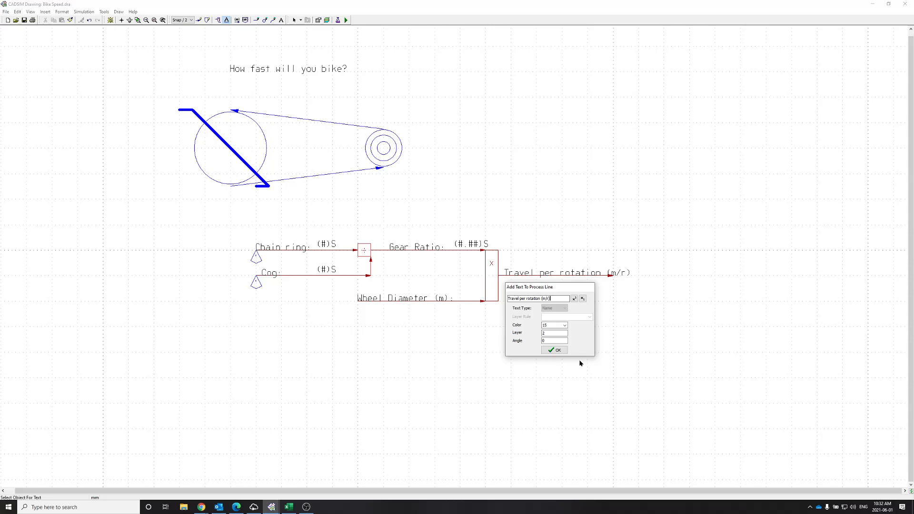
{"action": "left_click", "coordinate": [556, 352]}
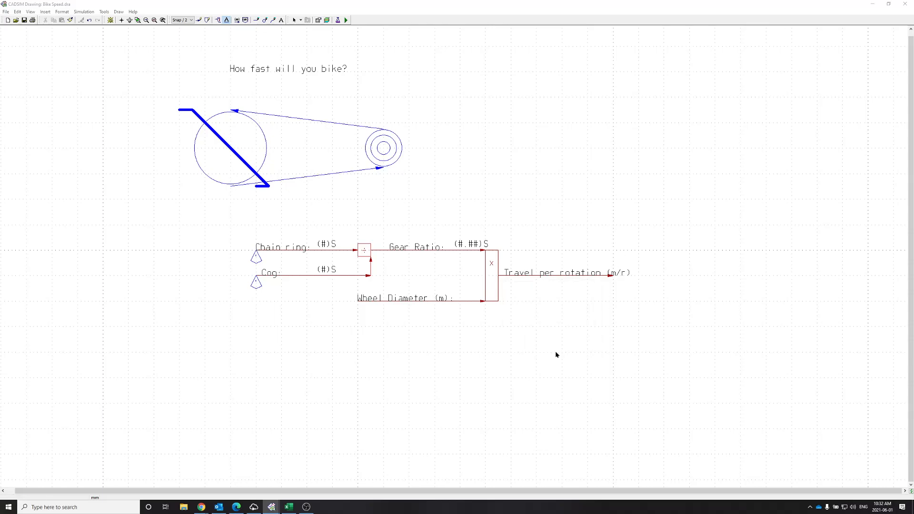
{"action": "double_click", "coordinate": [610, 277]}
{"action": "left_click_drag", "start_coordinate": [612, 277], "coordinate": [638, 276]}
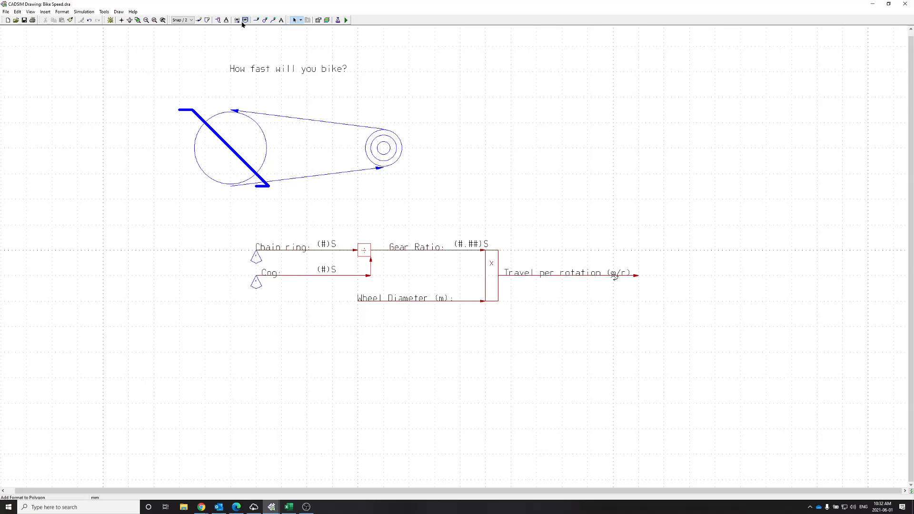
Place the (#)S signal format on the wheel diameter line and move it just after the label.
{"action": "left_click", "coordinate": [457, 306]}
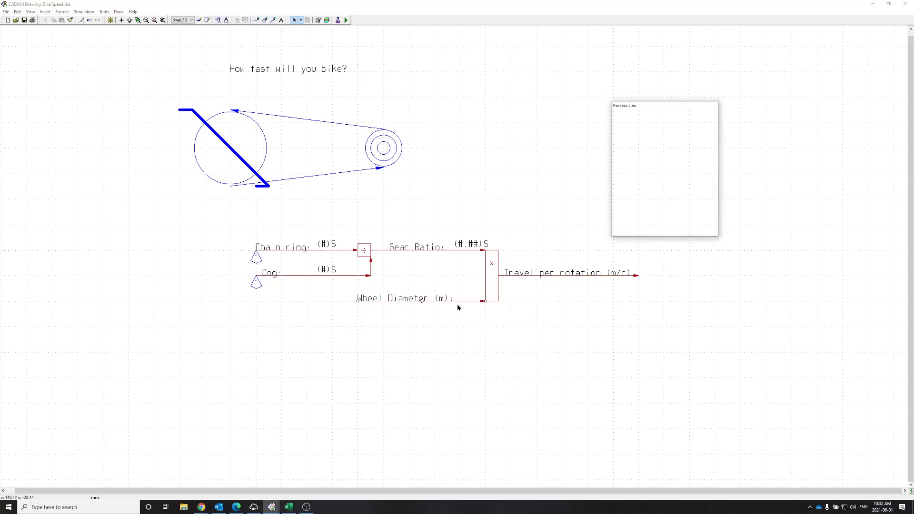
{"action": "left_click", "coordinate": [237, 20]}
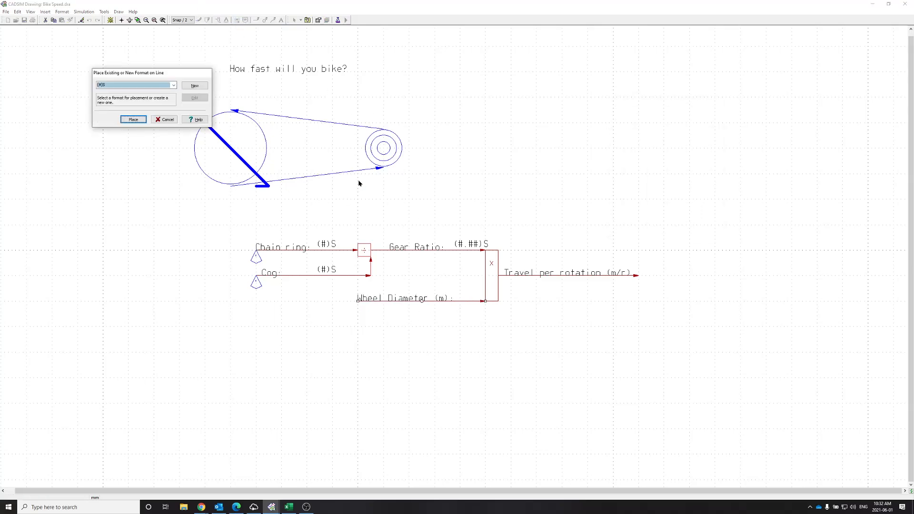
{"action": "left_click", "coordinate": [134, 119]}
{"action": "double_click", "coordinate": [376, 294]}
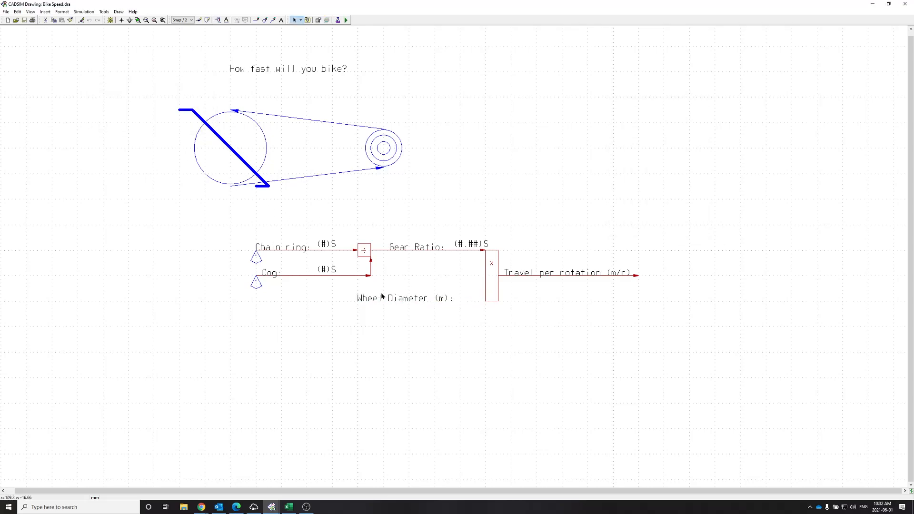
{"action": "left_click_drag", "start_coordinate": [366, 301], "coordinate": [457, 300]}
Change only the wheel diameter line's format to three decimals, (#.###)S.
{"action": "double_click", "coordinate": [467, 294]}
{"action": "left_click", "coordinate": [691, 116]}
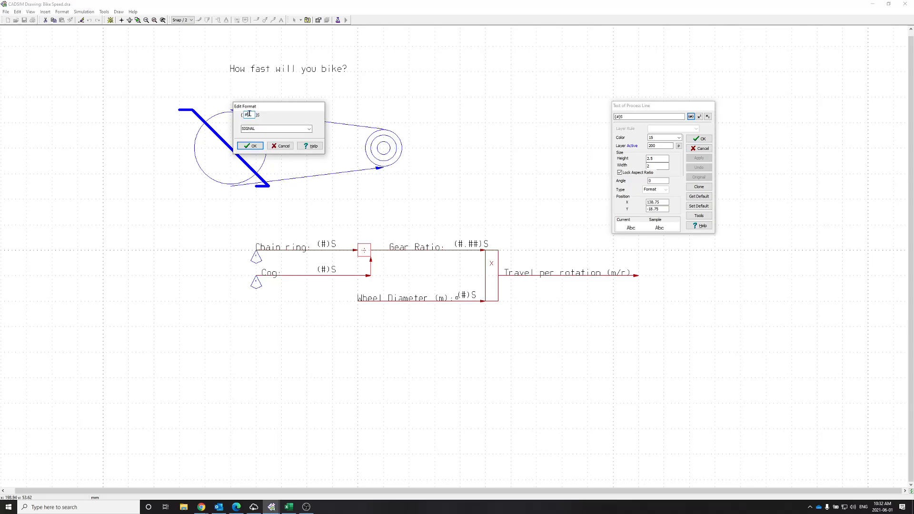
{"action": "type", "text": ".###"}
{"action": "left_click", "coordinate": [251, 146]}
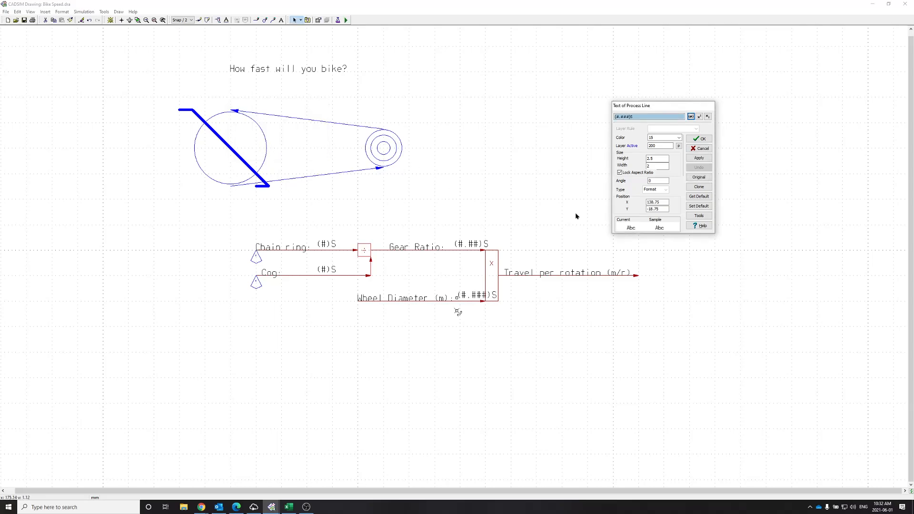
{"action": "left_click", "coordinate": [706, 144]}
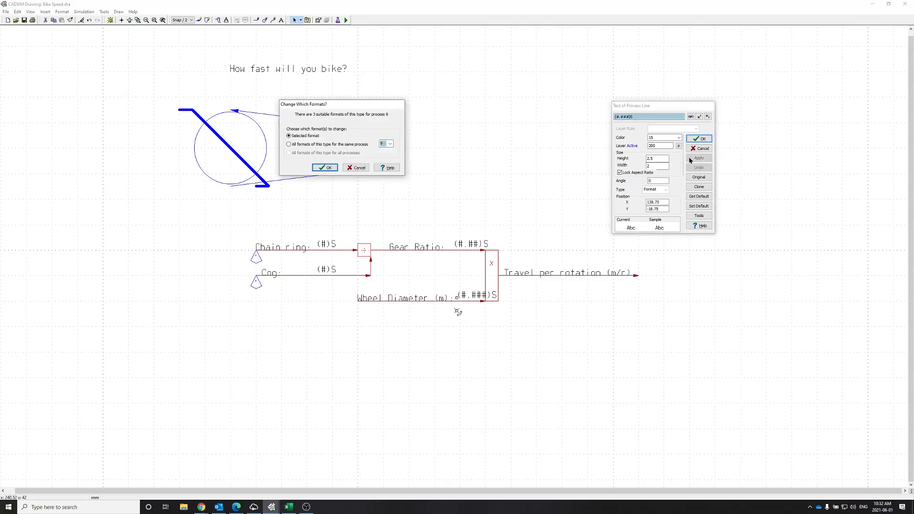
{"action": "left_click", "coordinate": [329, 170]}
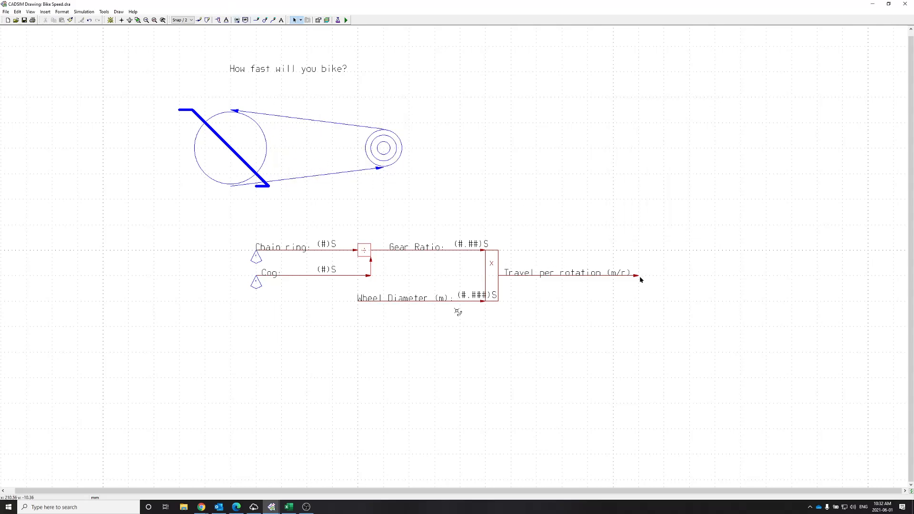
Place the existing (#.###)S format on the travel per rotation line and move it just after the label.
{"action": "double_click", "coordinate": [609, 279]}
{"action": "left_click", "coordinate": [238, 21]}
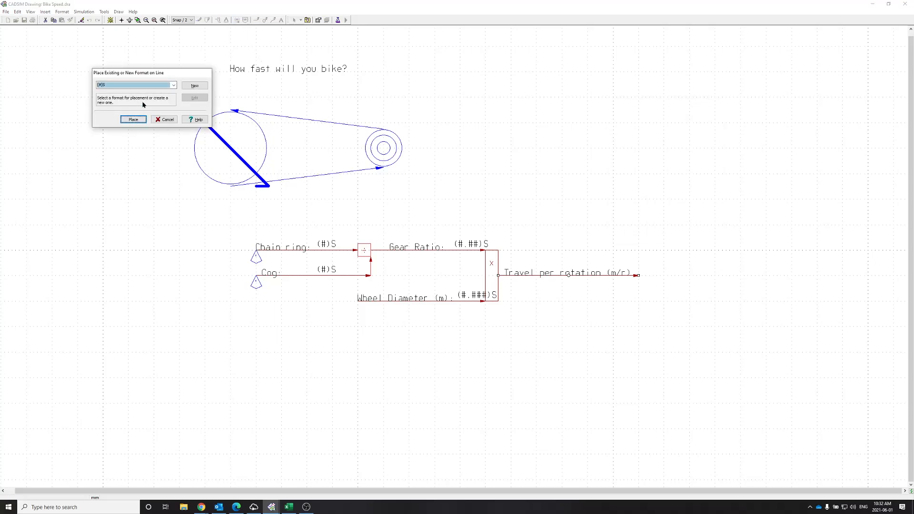
{"action": "left_click", "coordinate": [173, 85]}
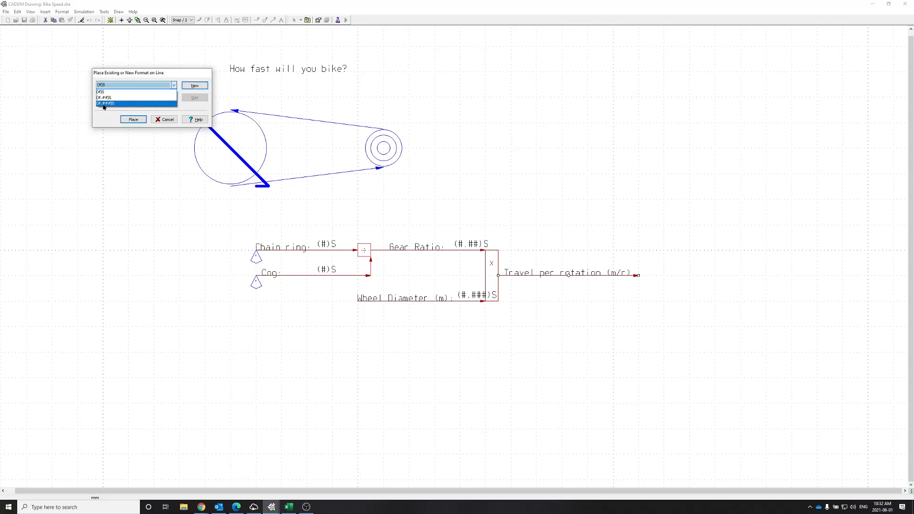
{"action": "left_click", "coordinate": [104, 103]}
{"action": "left_click", "coordinate": [108, 103]}
{"action": "left_click", "coordinate": [133, 120]}
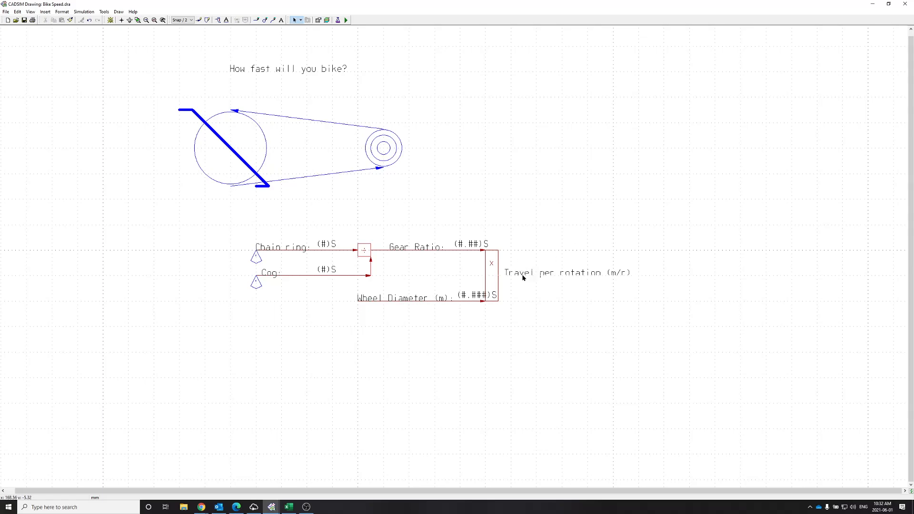
{"action": "double_click", "coordinate": [507, 275]}
{"action": "left_click_drag", "start_coordinate": [507, 276], "coordinate": [631, 274]}
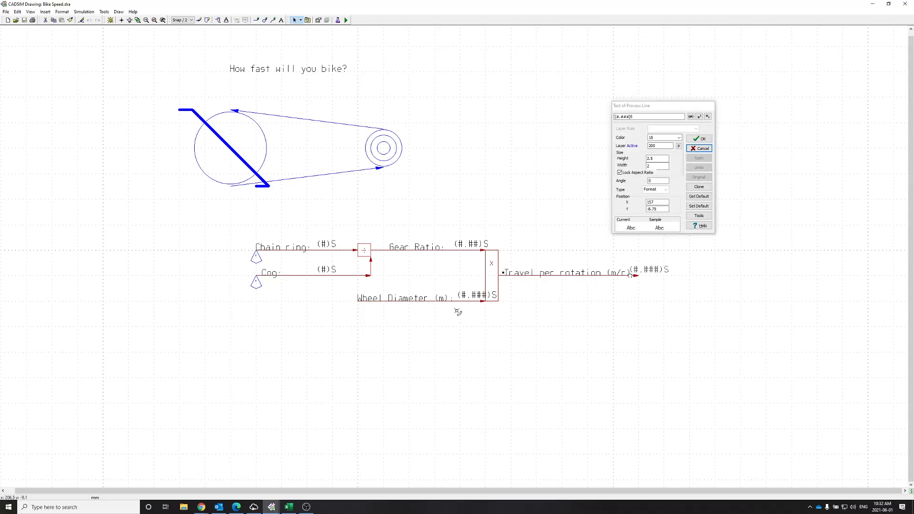
{"action": "left_click", "coordinate": [630, 275]}
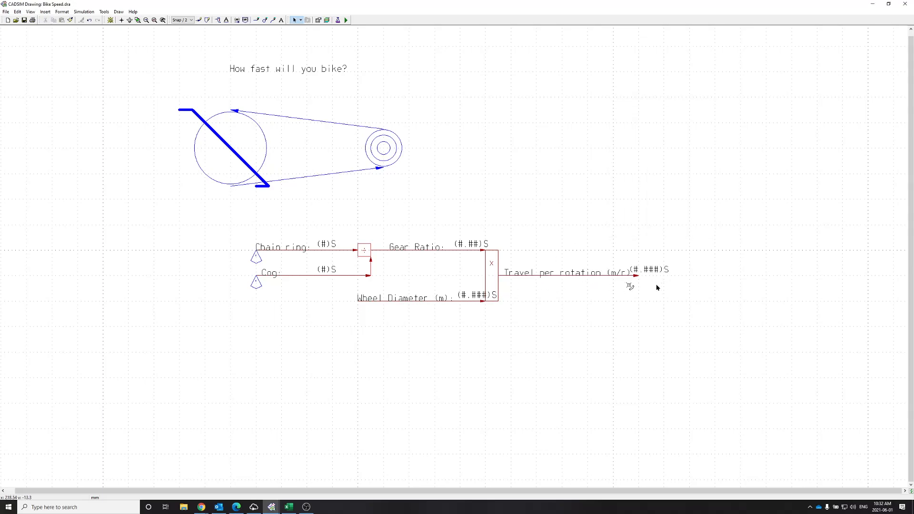
Extend the arrow end of the travel per rotation line horizontally beyond its signal format.
{"action": "double_click", "coordinate": [641, 279]}
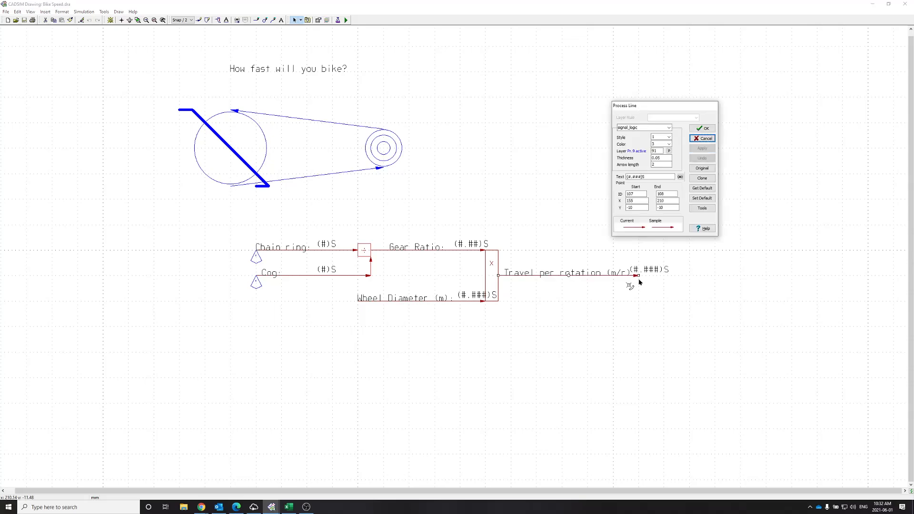
{"action": "left_click_drag", "start_coordinate": [638, 276], "coordinate": [687, 276]}
{"action": "left_click", "coordinate": [678, 281]}
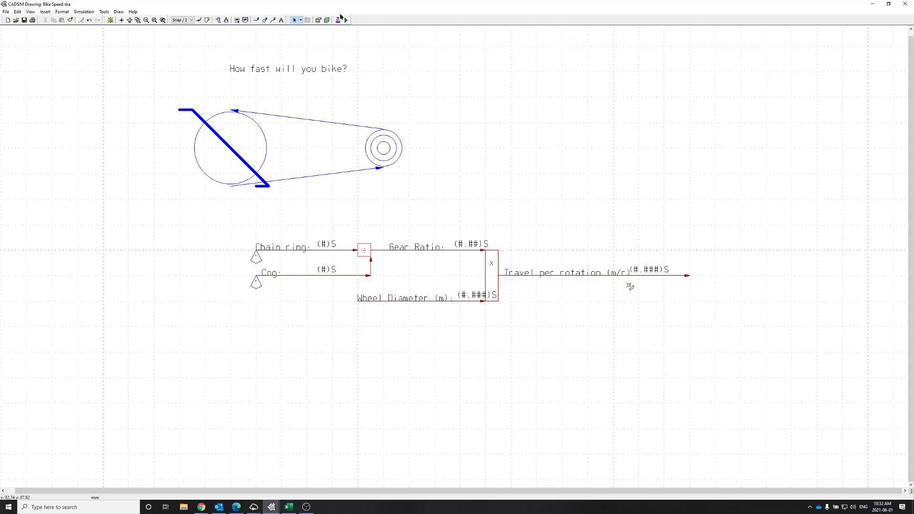
Place a direct-setting specification on the wheel diameter source and set its SIGNAL to 2.152.
{"action": "key", "text": "Delete"}
{"action": "left_click", "coordinate": [419, 263]}
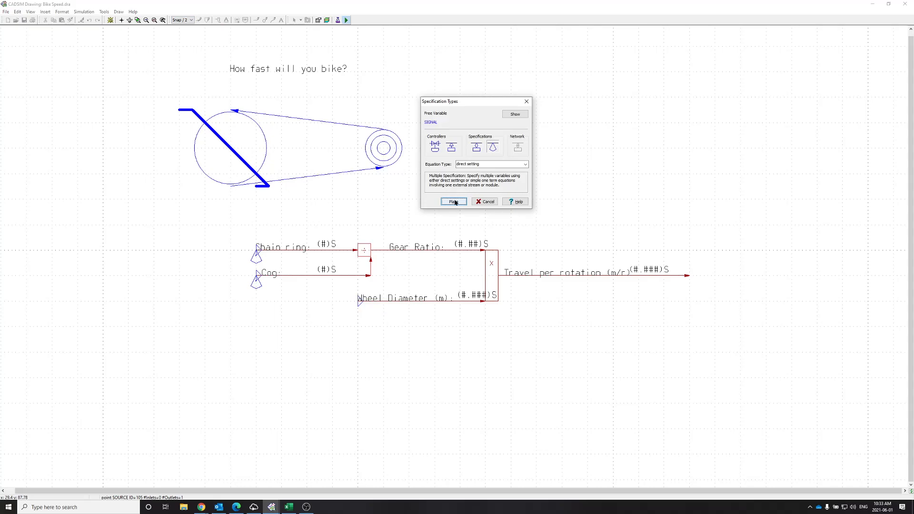
{"action": "left_click", "coordinate": [455, 202]}
{"action": "left_click", "coordinate": [359, 304]}
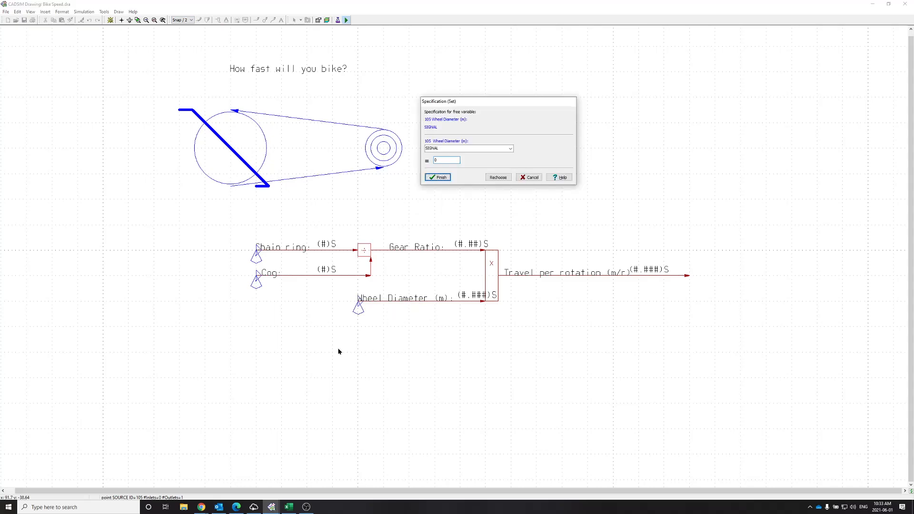
{"action": "left_click", "coordinate": [448, 162]}
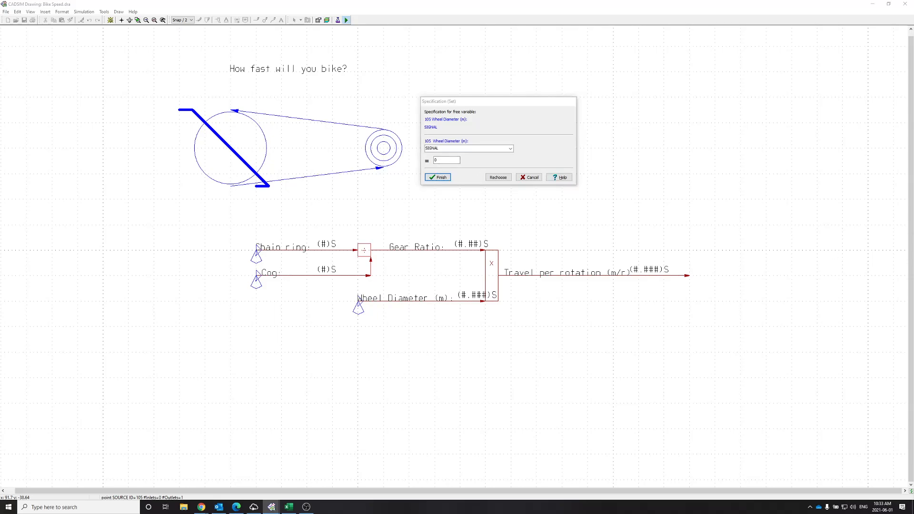
{"action": "double_click", "coordinate": [450, 162]}
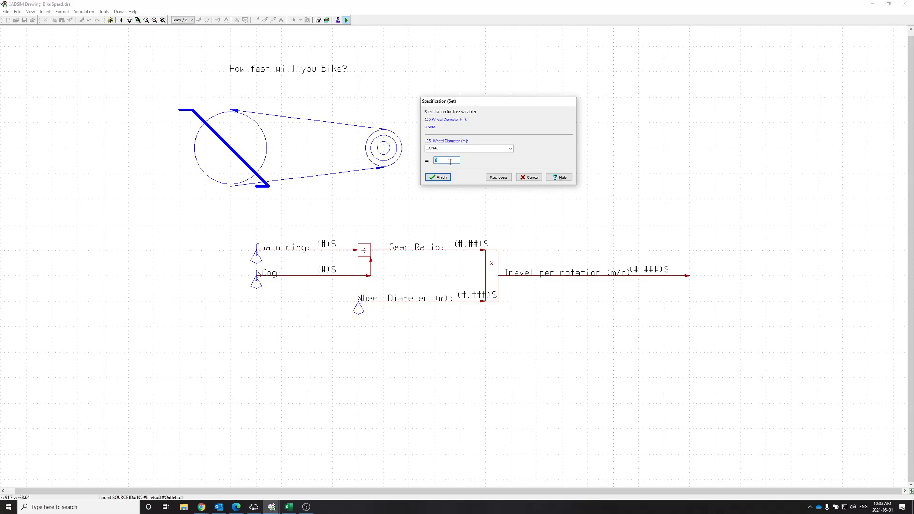
{"action": "type", "text": "2.152"}
{"action": "left_click", "coordinate": [438, 177]}
Run the simulation to check the travel per rotation, finishing back in drawing mode.
{"action": "left_click", "coordinate": [438, 260]}
{"action": "left_click", "coordinate": [110, 20]}
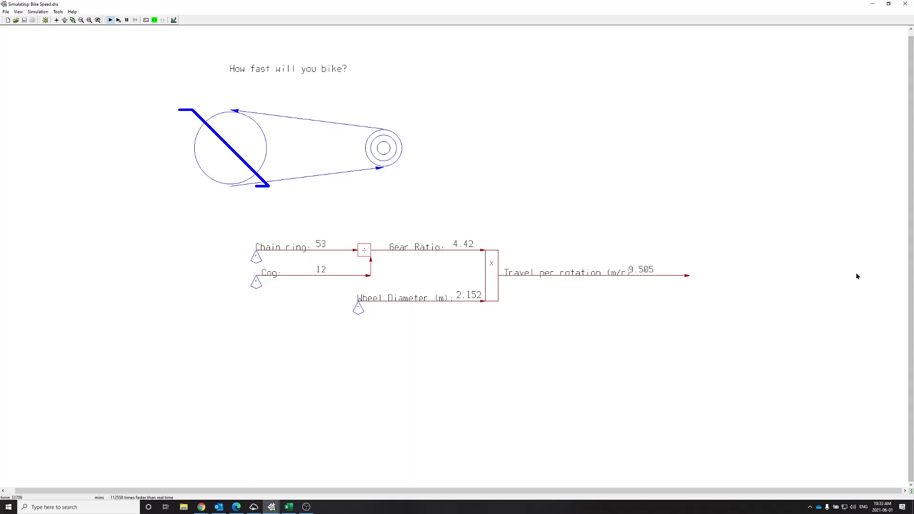
{"action": "left_click", "coordinate": [173, 21]}
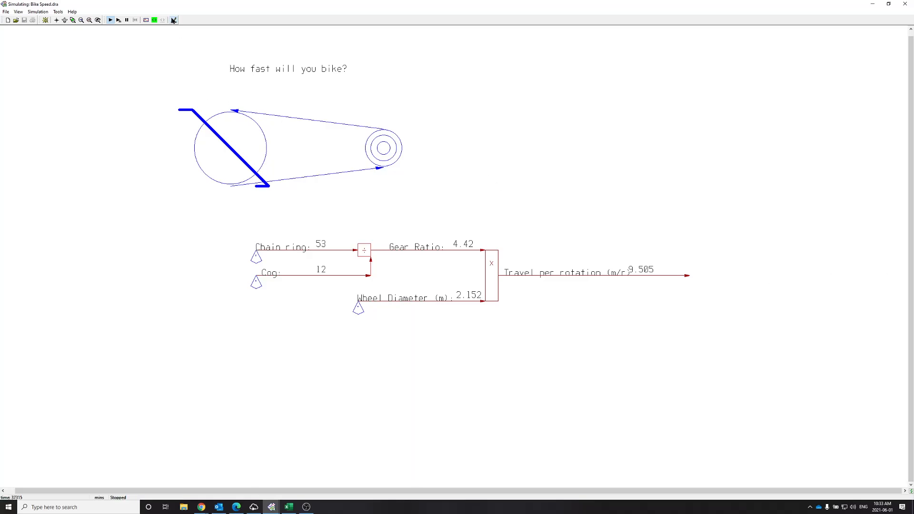
Insert another Multiply part from the Signal Math library at the end of the travel per rotation line and stretch it downward.
{"action": "scroll", "coordinate": [674, 363], "scroll_direction": "down", "scroll_amount": 3}
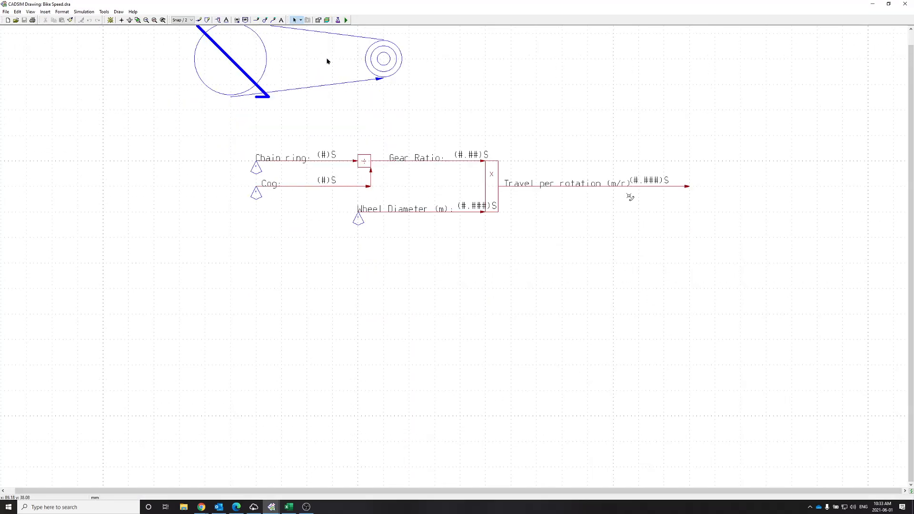
{"action": "left_click", "coordinate": [218, 20]}
{"action": "scroll", "coordinate": [813, 192], "scroll_direction": "down", "scroll_amount": 3}
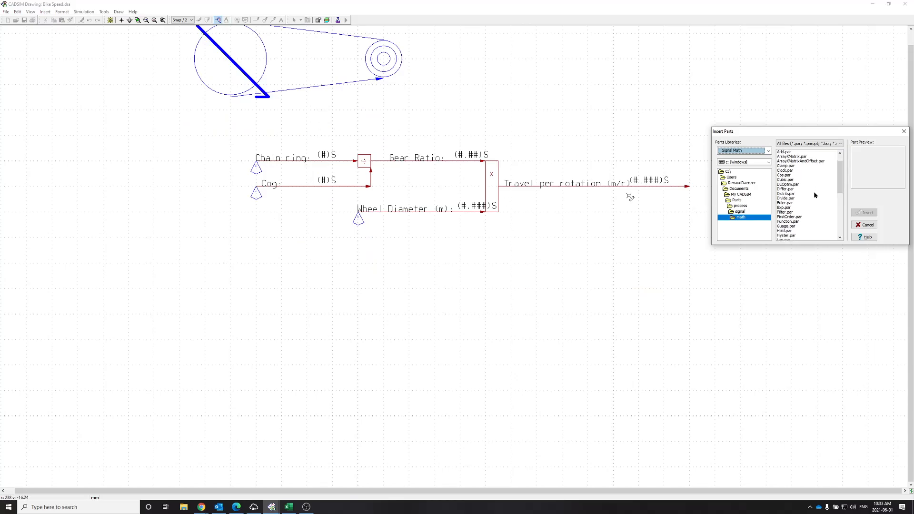
{"action": "scroll", "coordinate": [790, 237], "scroll_direction": "down", "scroll_amount": 1}
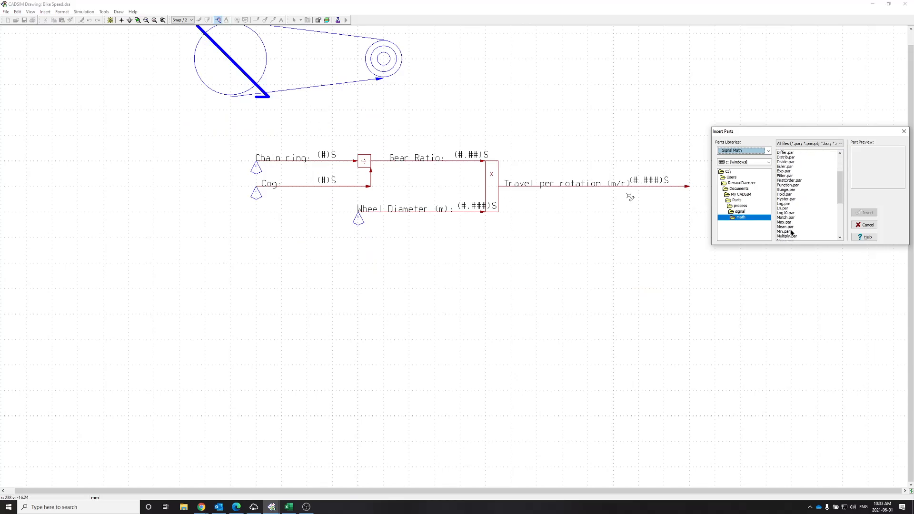
{"action": "left_click", "coordinate": [788, 236]}
{"action": "left_click", "coordinate": [856, 215]}
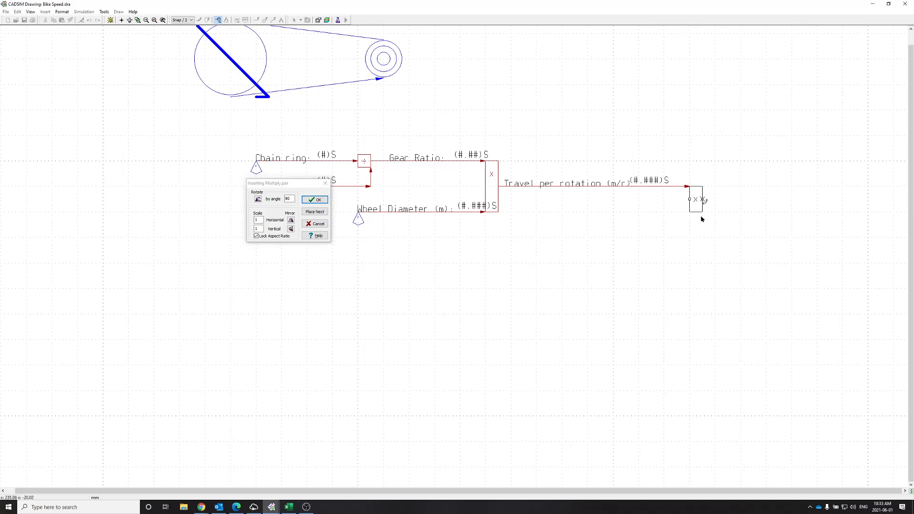
{"action": "left_click", "coordinate": [314, 200]}
{"action": "double_click", "coordinate": [703, 213]}
{"action": "left_click_drag", "start_coordinate": [696, 212], "coordinate": [696, 237]}
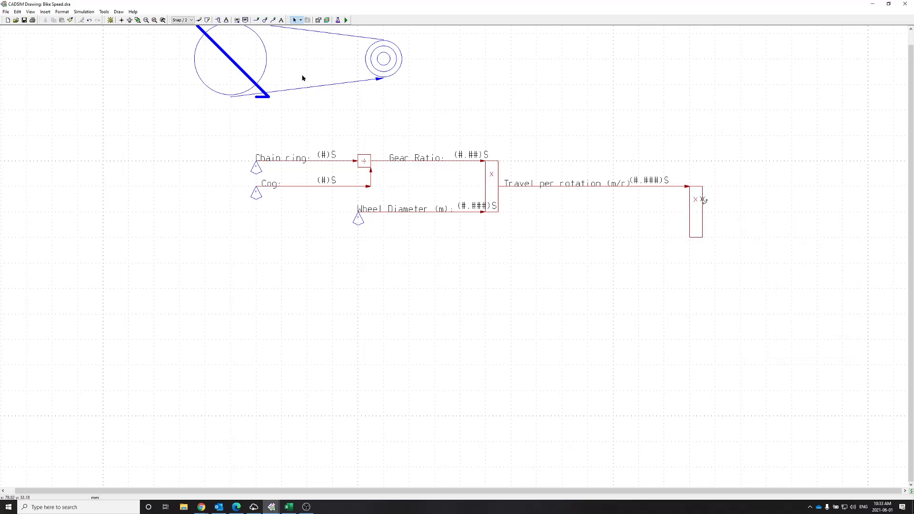
Draw a horizontal process line into the lower corner of the new multiply block.
{"action": "left_click", "coordinate": [199, 20]}
{"action": "left_click", "coordinate": [703, 200]}
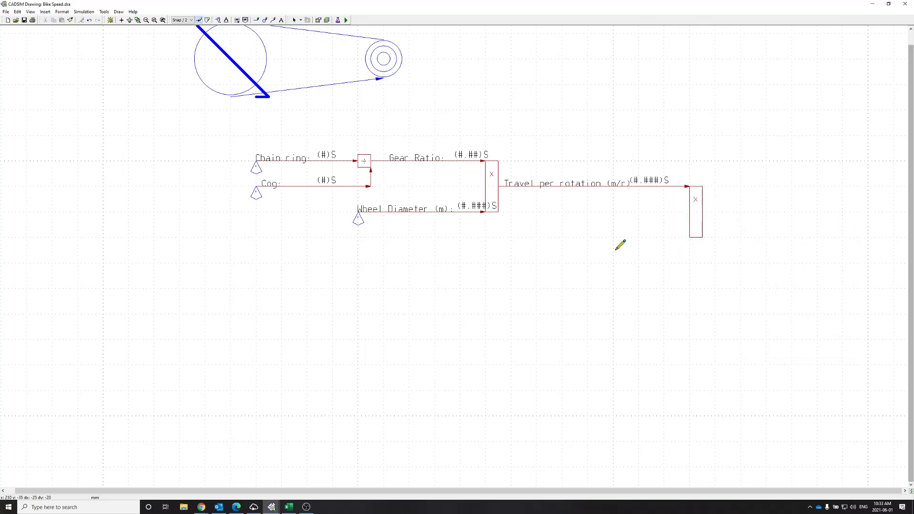
{"action": "left_click", "coordinate": [688, 235]}
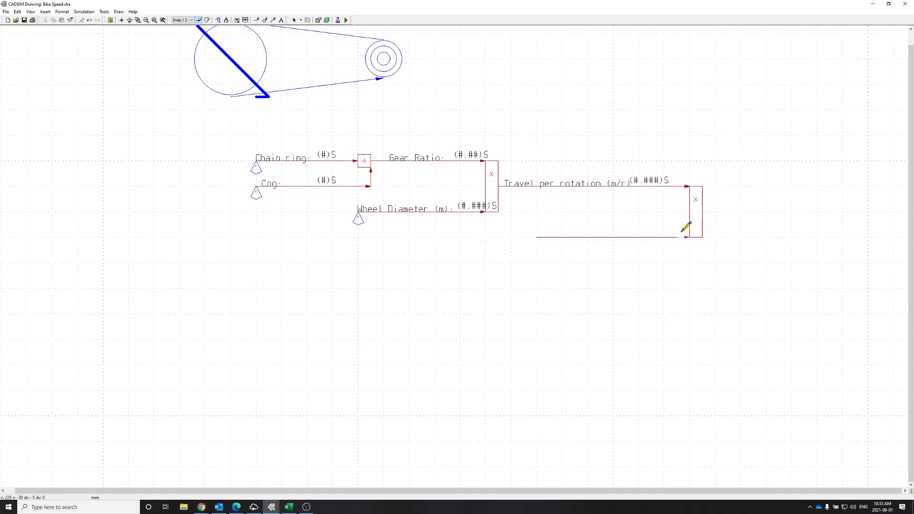
{"action": "key", "text": "Escape"}
Label the lower input line of the second multiply block "Cadence (rpm):" and place the (#)S signal format on it.
{"action": "left_click", "coordinate": [228, 21]}
{"action": "left_click", "coordinate": [559, 238]}
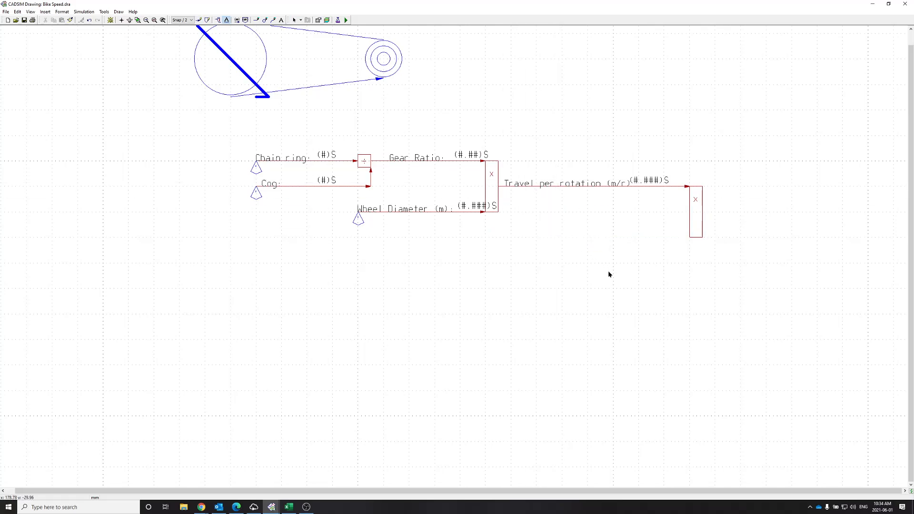
{"action": "type", "text": "Cadence (rpm):"}
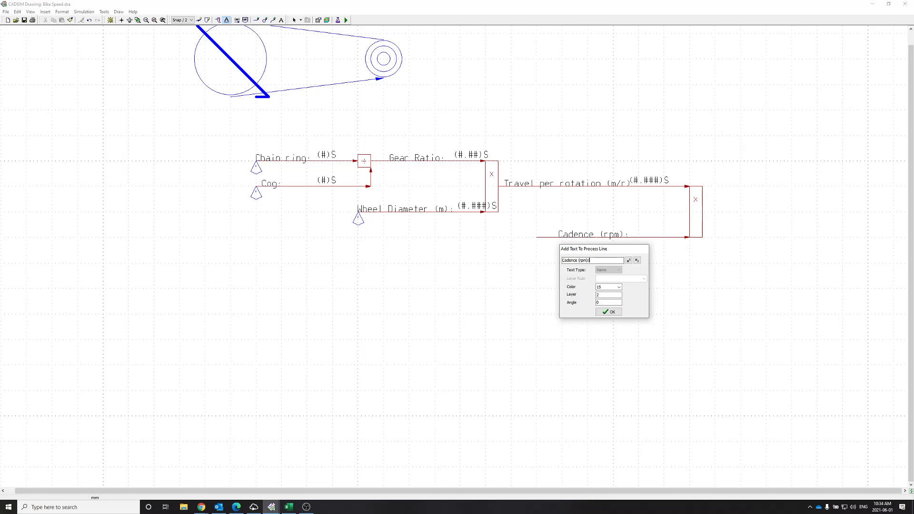
{"action": "left_click", "coordinate": [609, 312]}
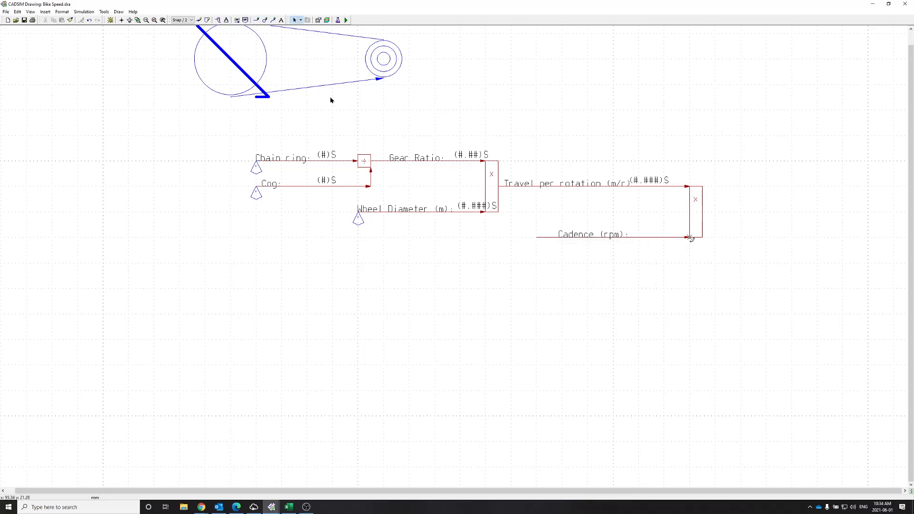
{"action": "left_click", "coordinate": [237, 20]}
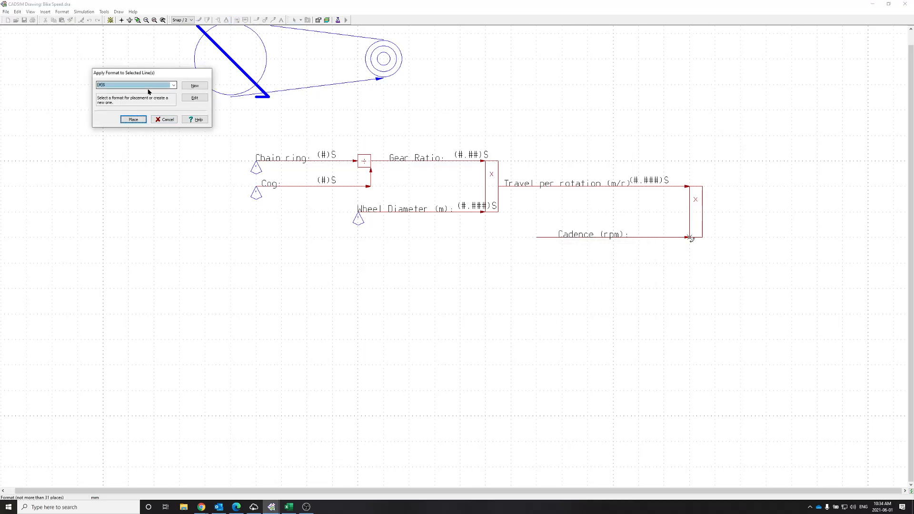
{"action": "left_click", "coordinate": [133, 119]}
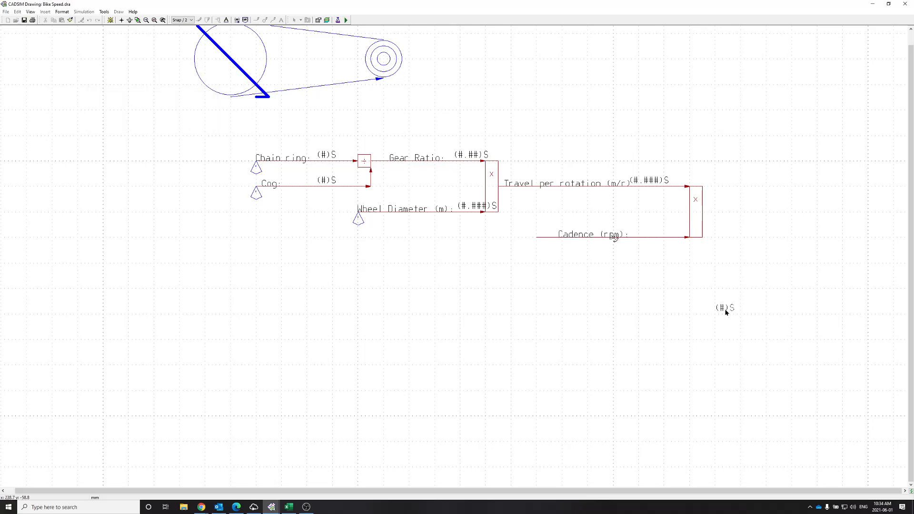
{"action": "left_click", "coordinate": [645, 239]}
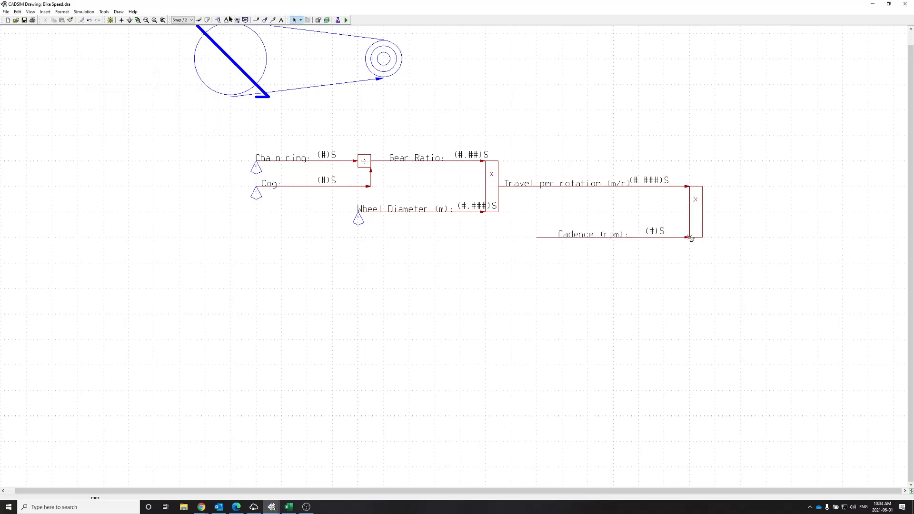
Draw a horizontal process line outward from the middle of the second multiply block's output side.
{"action": "left_click", "coordinate": [204, 22]}
{"action": "left_click", "coordinate": [690, 237]}
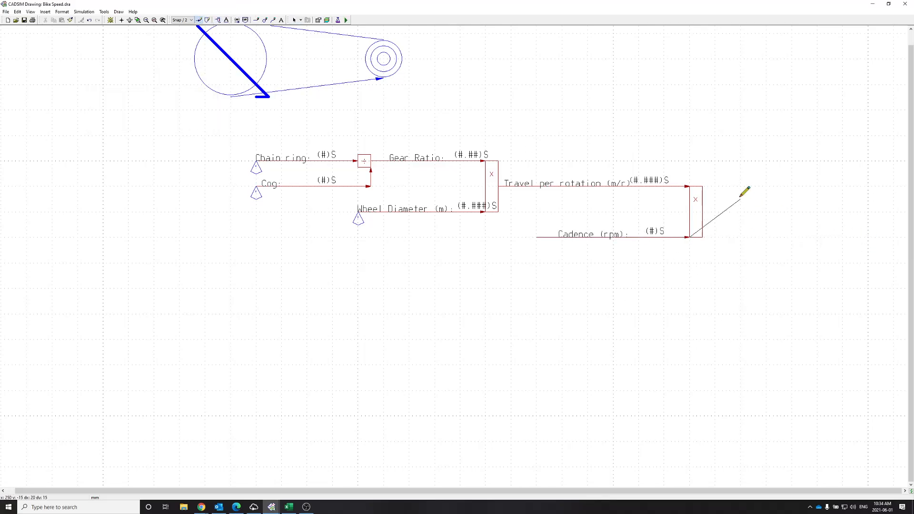
{"action": "left_click", "coordinate": [703, 213]}
{"action": "left_click", "coordinate": [792, 212]}
{"action": "right_click", "coordinate": [778, 248]}
Label the second multiply block's output line "Speed (km/h):".
{"action": "left_click", "coordinate": [226, 20]}
{"action": "left_click", "coordinate": [712, 212]}
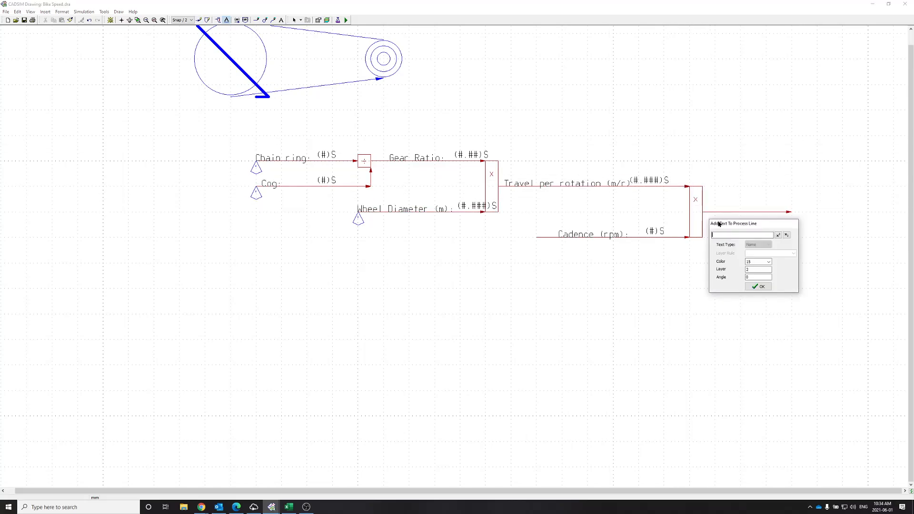
{"action": "type", "text": "Speed (km/h):"}
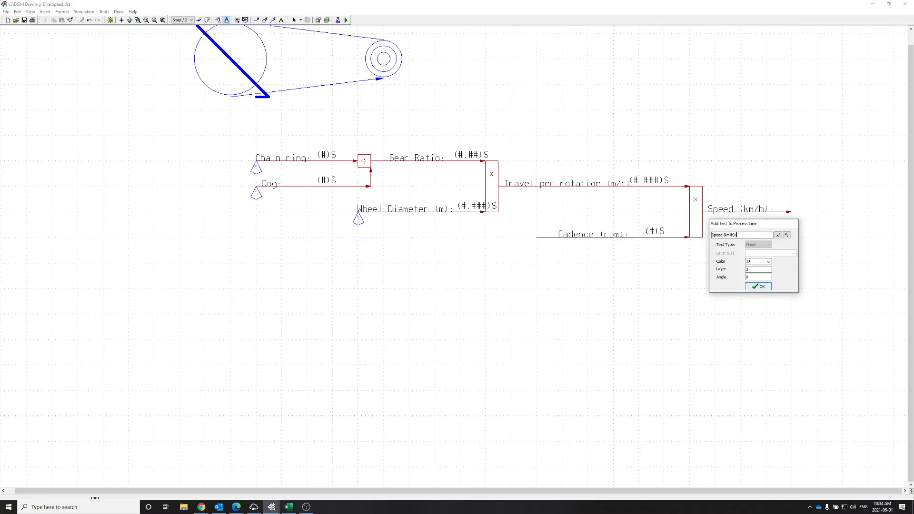
{"action": "left_click", "coordinate": [756, 288]}
{"action": "left_click", "coordinate": [757, 288]}
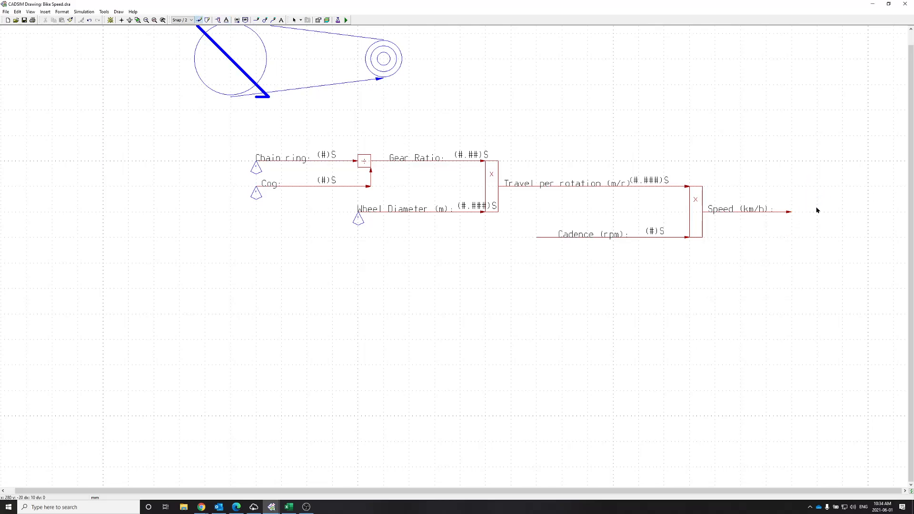
Place the (#.##)S signal format on the speed output line.
{"action": "left_click", "coordinate": [237, 20]}
{"action": "left_click", "coordinate": [146, 86]}
{"action": "left_click", "coordinate": [127, 101]}
{"action": "left_click", "coordinate": [133, 119]}
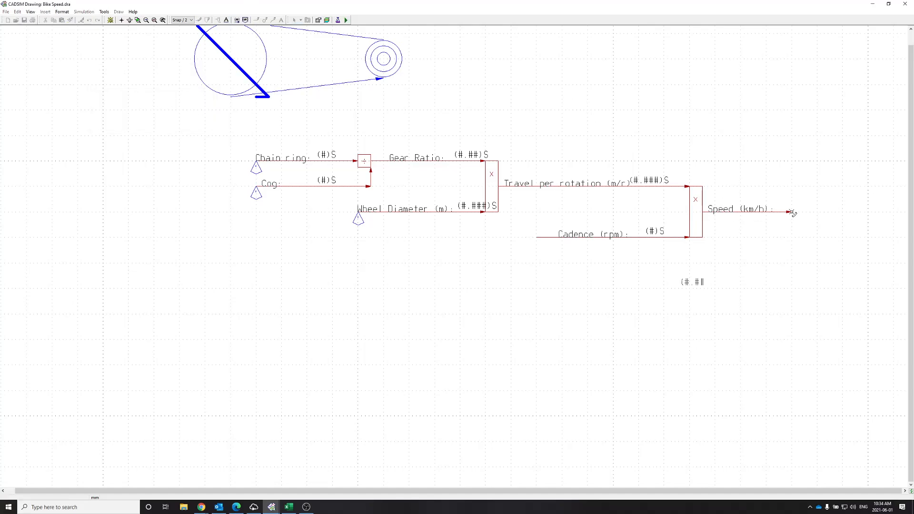
{"action": "right_click", "coordinate": [764, 211]}
{"action": "left_click", "coordinate": [764, 211]}
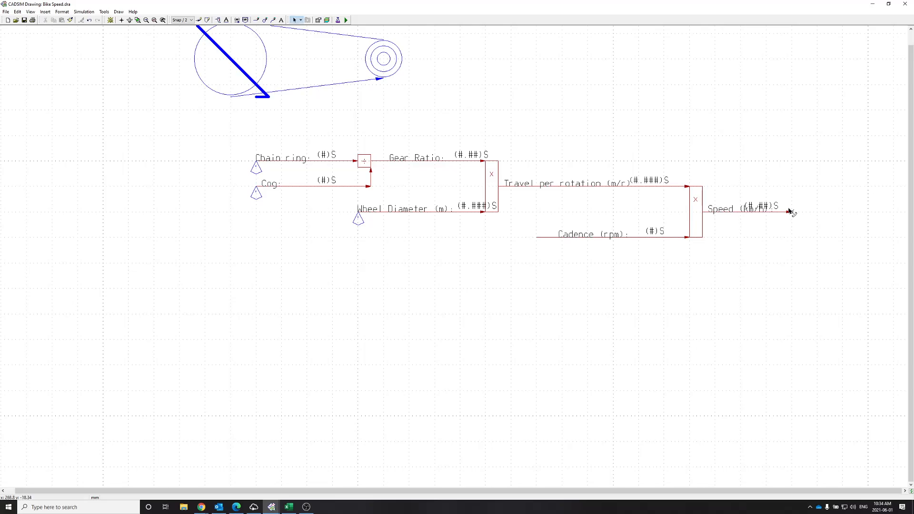
Move the speed line's (#.##)S format clear of the "Speed (km/h):" label, to just after it.
{"action": "left_click", "coordinate": [789, 207]}
{"action": "left_click", "coordinate": [776, 206]}
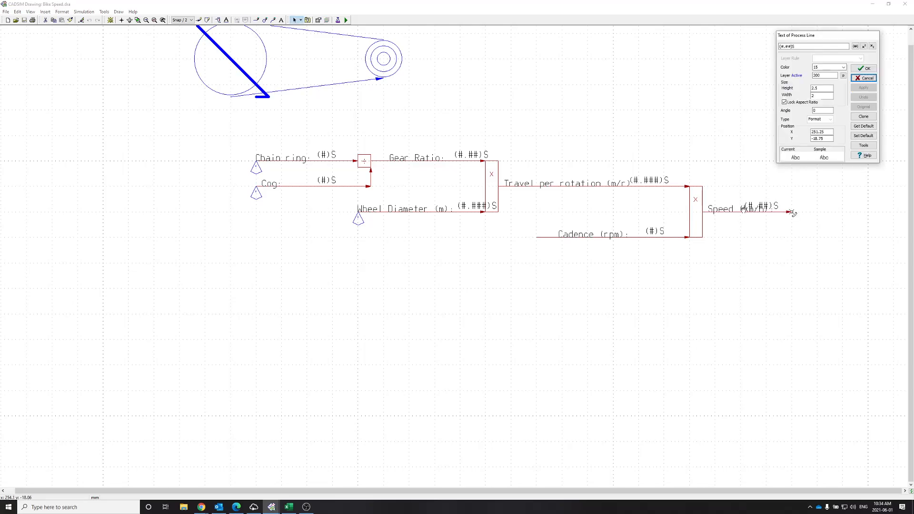
{"action": "left_click", "coordinate": [793, 213]}
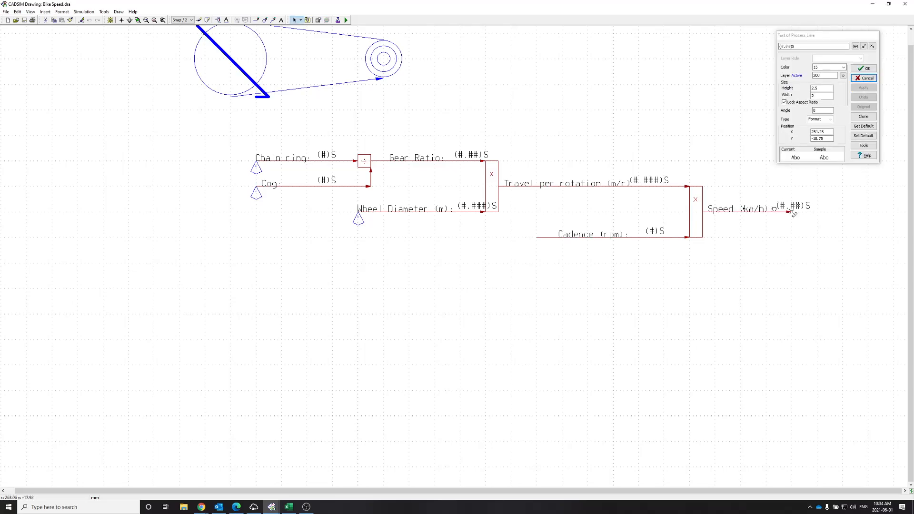
{"action": "left_click", "coordinate": [793, 213]}
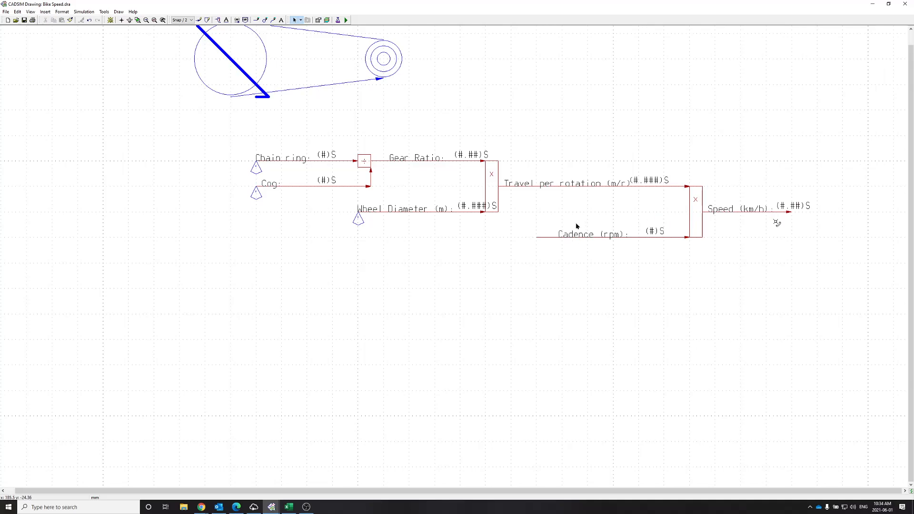
Draw a third horizontal input line into the second multiply block, between the travel per rotation and cadence lines.
{"action": "left_click", "coordinate": [199, 20]}
{"action": "left_click", "coordinate": [776, 221]}
{"action": "left_click_drag", "start_coordinate": [590, 208], "coordinate": [688, 211]}
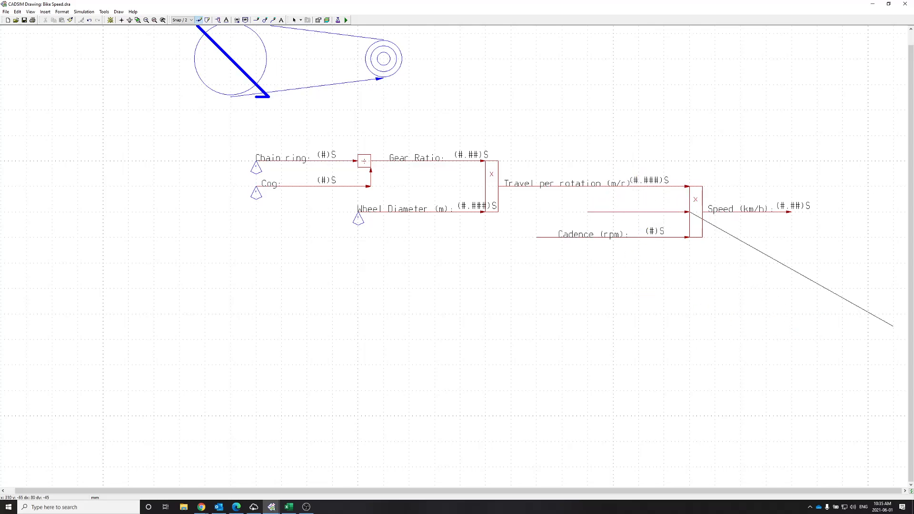
{"action": "key", "text": "Escape"}
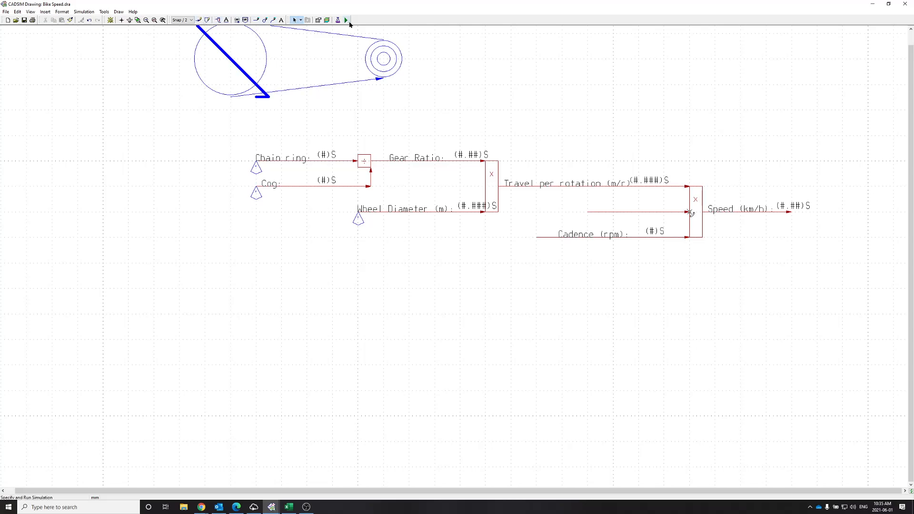
Label the middle input line of the second multiply block "[60 min/1000m]".
{"action": "left_click", "coordinate": [226, 20]}
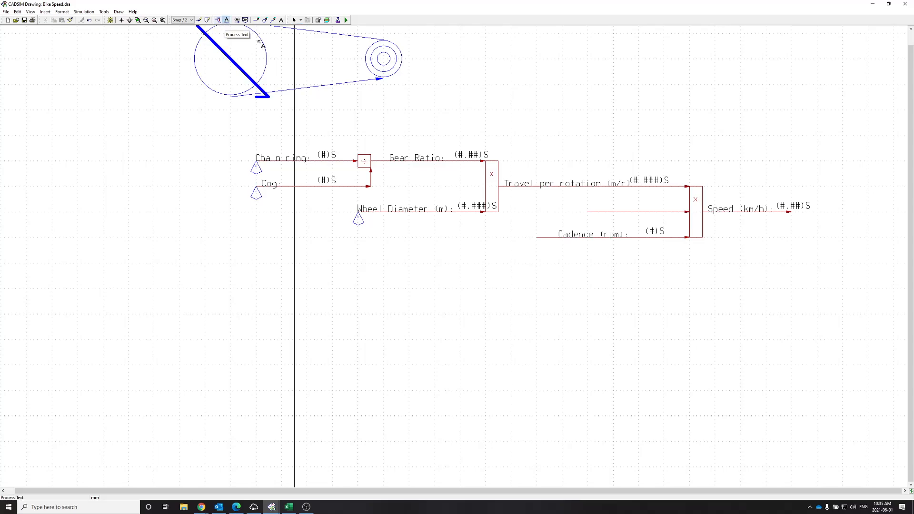
{"action": "left_click", "coordinate": [570, 212]}
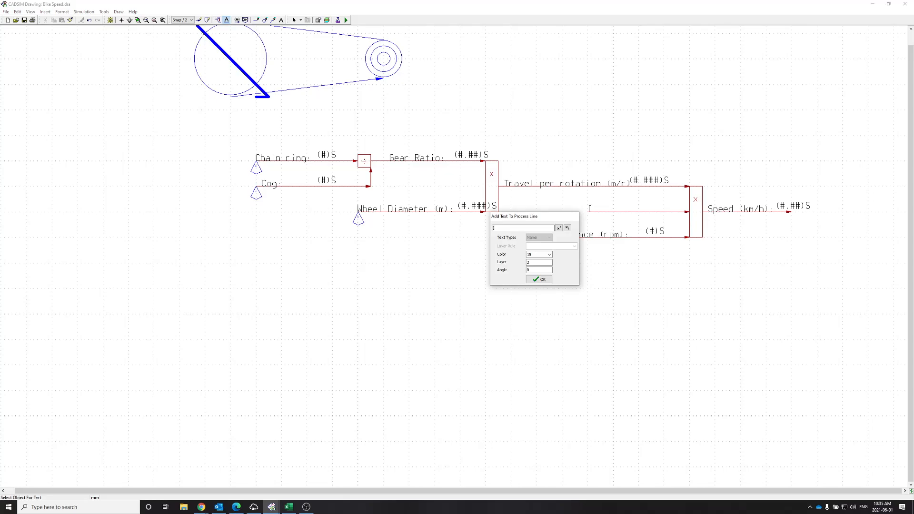
{"action": "type", "text": "[60 min"}
{"action": "type", "text": "/1000"}
{"action": "type", "text": "m)"}
{"action": "left_click", "coordinate": [541, 280]}
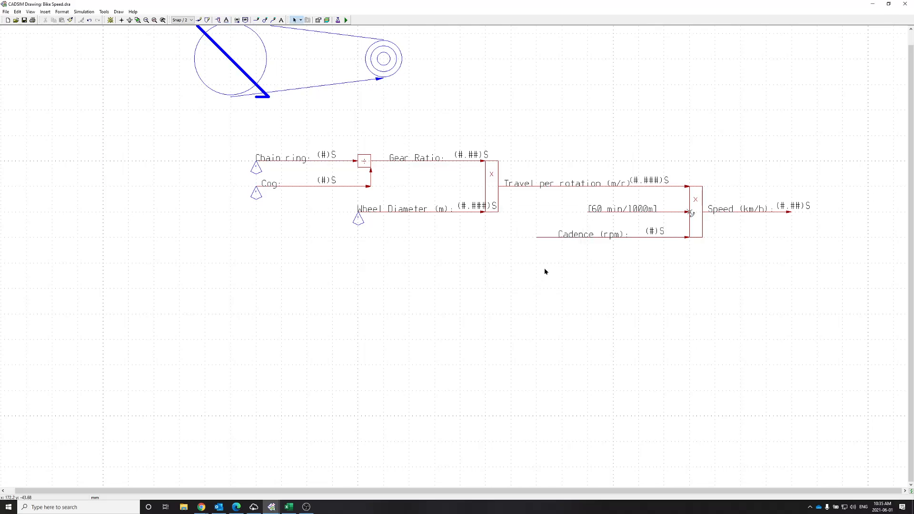
Start specifying the simulation with the drawing saved, and place a direct-setting specification on the cadence source with SIGNAL set to 90.
{"action": "left_click", "coordinate": [346, 20]}
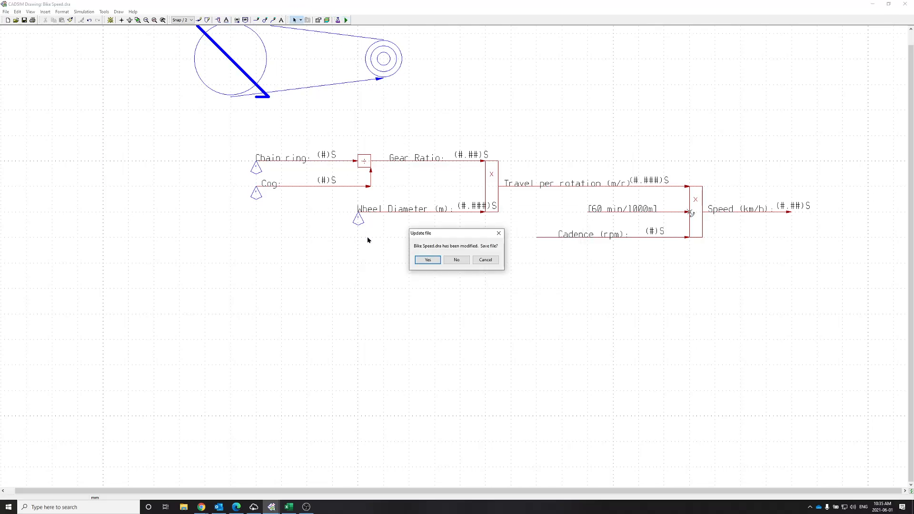
{"action": "left_click", "coordinate": [426, 260]}
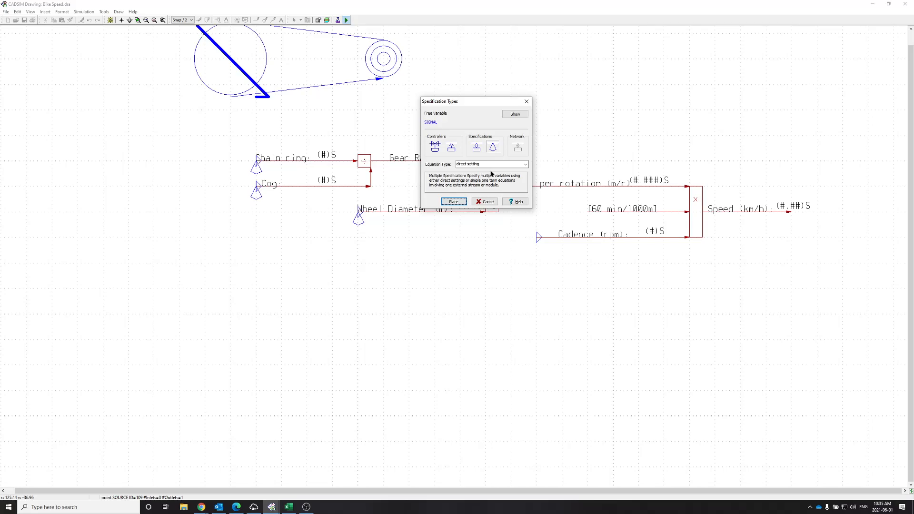
{"action": "left_click", "coordinate": [524, 115]}
{"action": "left_click", "coordinate": [451, 203]}
{"action": "left_click", "coordinate": [514, 292]}
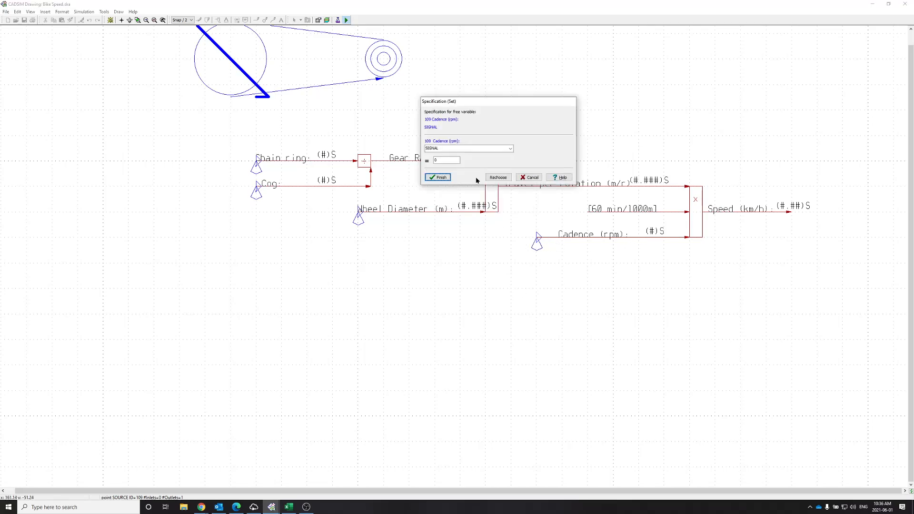
{"action": "double_click", "coordinate": [450, 160]}
{"action": "type", "text": "90"}
{"action": "left_click", "coordinate": [437, 177]}
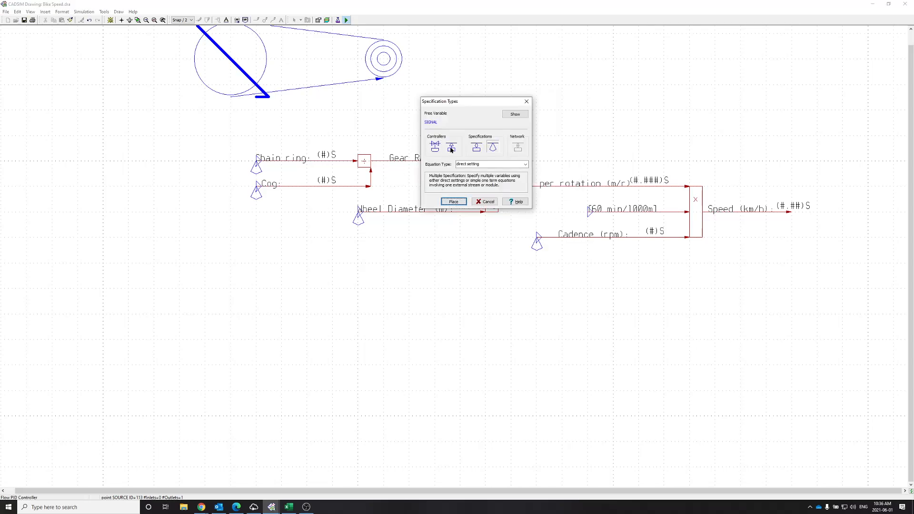
Place a direct-setting specification on the [60 min/1000m] source and set its SIGNAL to 0.06.
{"action": "left_click", "coordinate": [455, 202]}
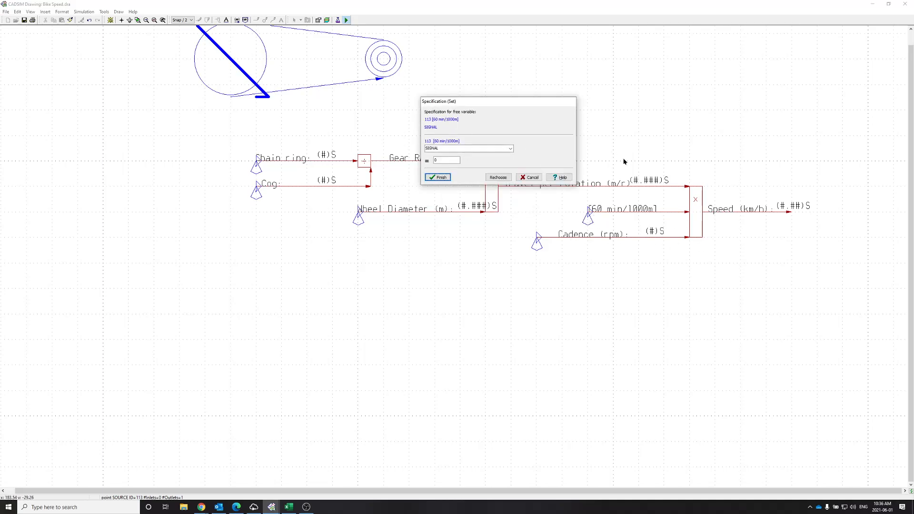
{"action": "type", "text": "0.06"}
{"action": "left_click", "coordinate": [442, 178]}
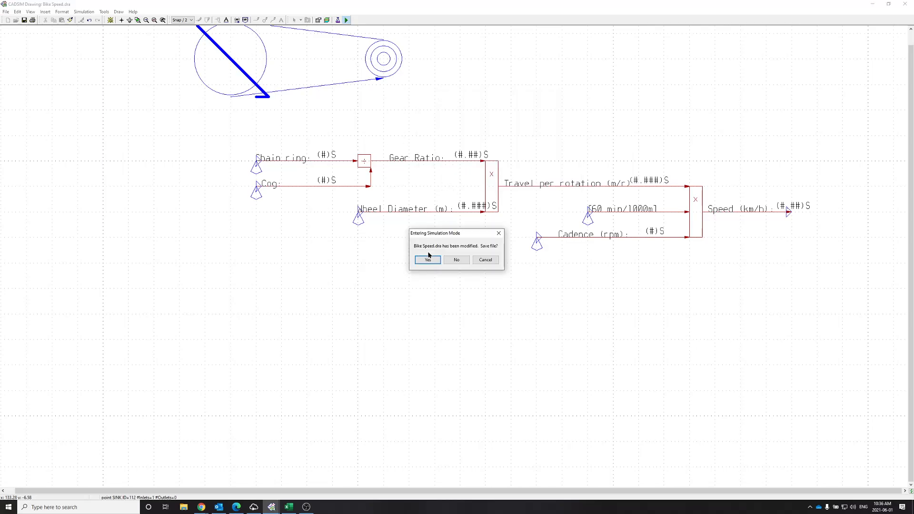
Save the drawing on entering simulation mode and run the simulation to calculate the bike speed.
{"action": "left_click", "coordinate": [428, 259]}
{"action": "left_click", "coordinate": [114, 21]}
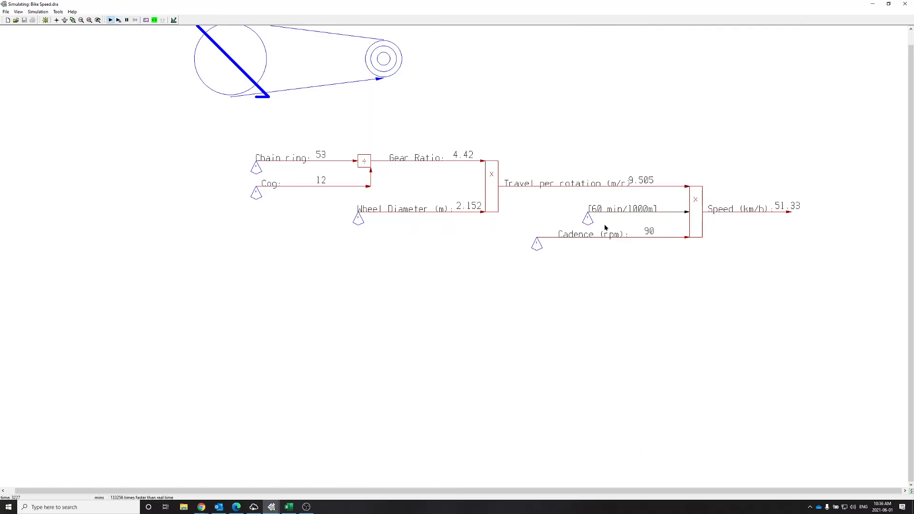
{"action": "scroll", "coordinate": [479, 219], "scroll_direction": "up", "scroll_amount": 2}
{"action": "scroll", "coordinate": [479, 220], "scroll_direction": "down", "scroll_amount": 1}
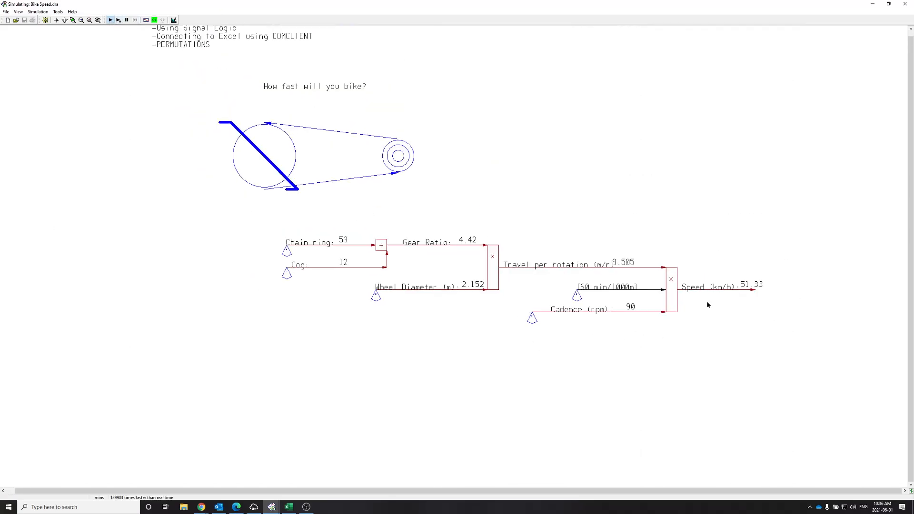
Test the running simulation with a chain ring constant of 39, and set the constant back to 53.
{"action": "double_click", "coordinate": [286, 251]}
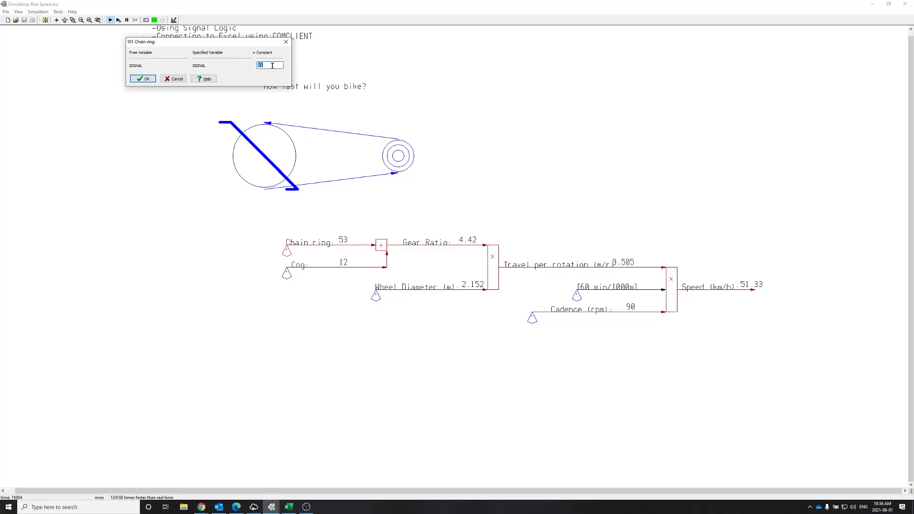
{"action": "left_click", "coordinate": [135, 77]}
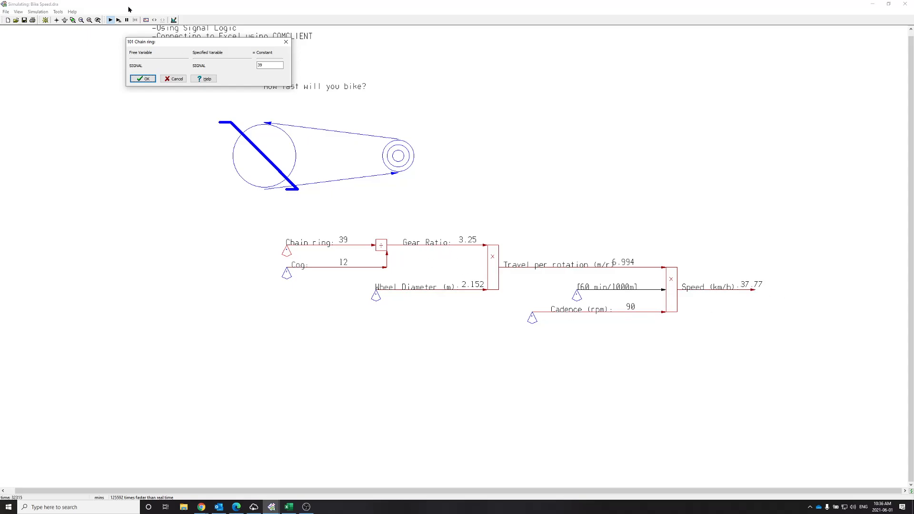
{"action": "left_click_drag", "start_coordinate": [278, 66], "coordinate": [208, 62]}
{"action": "type", "text": "53"}
{"action": "key", "text": "Return"}
{"action": "left_click", "coordinate": [138, 79]}
Switch to Excel to view the Bike Gears.xlsx workbook, and minimize it to return to the CADSIM simulation.
{"action": "scroll", "coordinate": [443, 291], "scroll_direction": "up", "scroll_amount": 2}
{"action": "scroll", "coordinate": [443, 291], "scroll_direction": "down", "scroll_amount": 1}
{"action": "scroll", "coordinate": [472, 320], "scroll_direction": "down", "scroll_amount": 1}
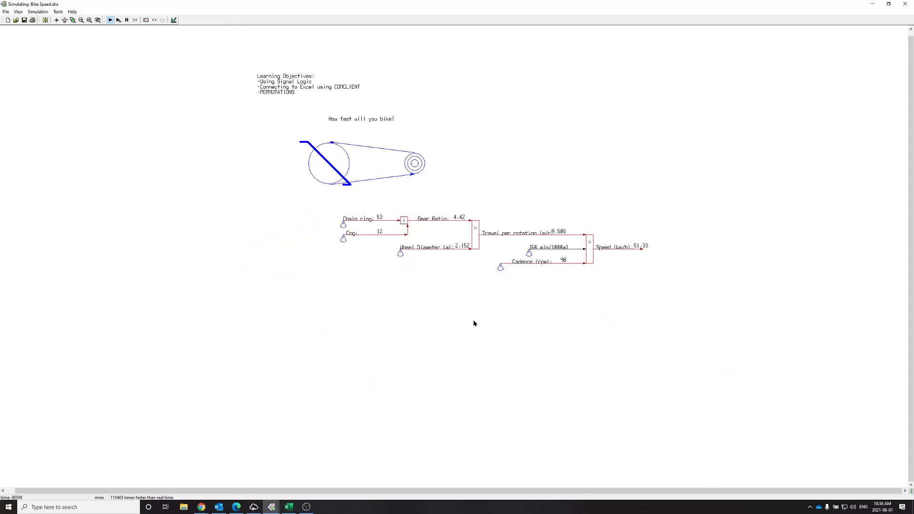
{"action": "scroll", "coordinate": [485, 277], "scroll_direction": "up", "scroll_amount": 3}
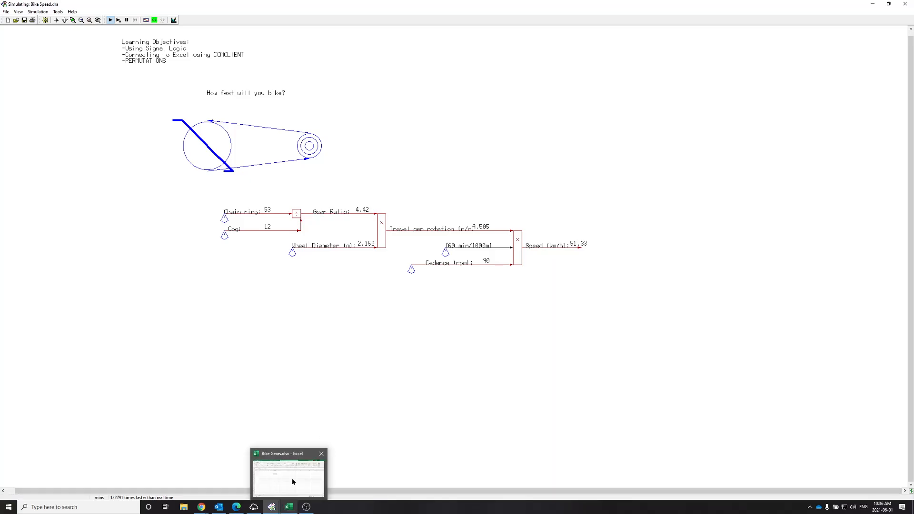
{"action": "left_click", "coordinate": [289, 507]}
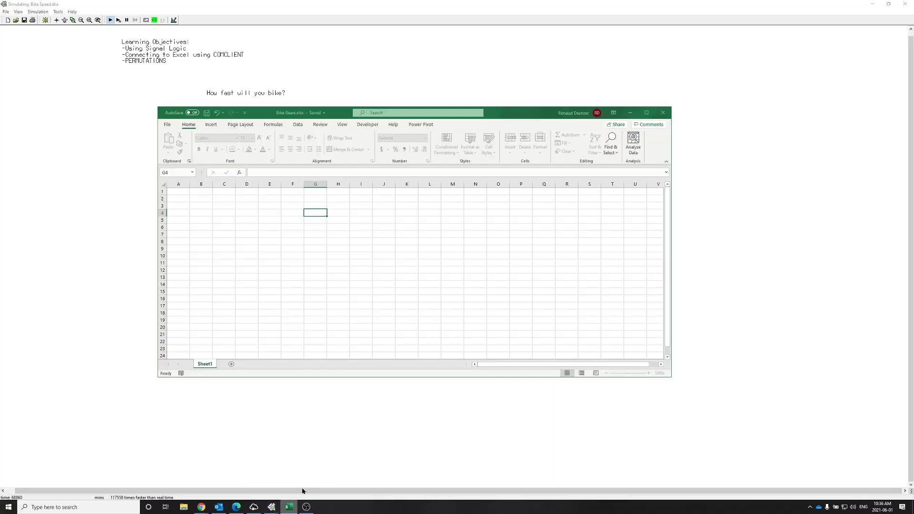
{"action": "mouse_move", "coordinate": [279, 116]}
{"action": "left_mouse_down"}
{"action": "mouse_move", "coordinate": [381, 123]}
{"action": "mouse_move", "coordinate": [377, 144]}
{"action": "left_mouse_up"}
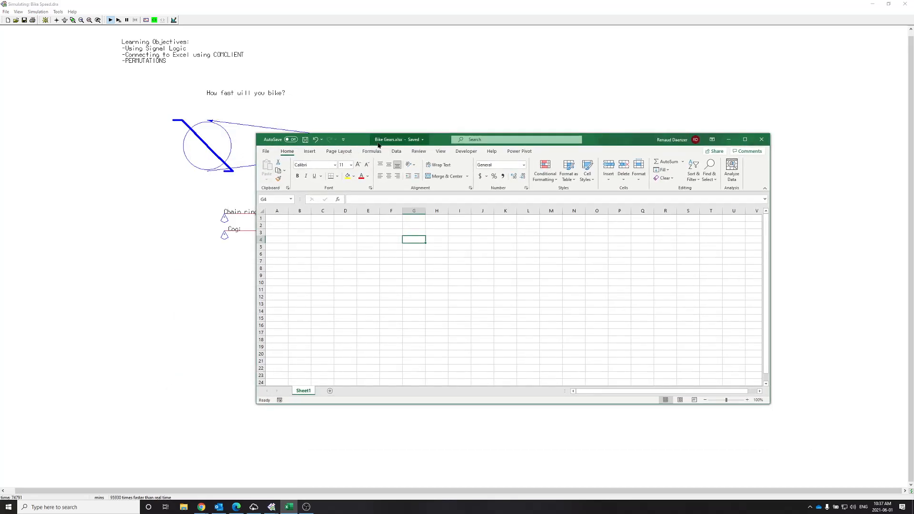
{"action": "left_click", "coordinate": [729, 140]}
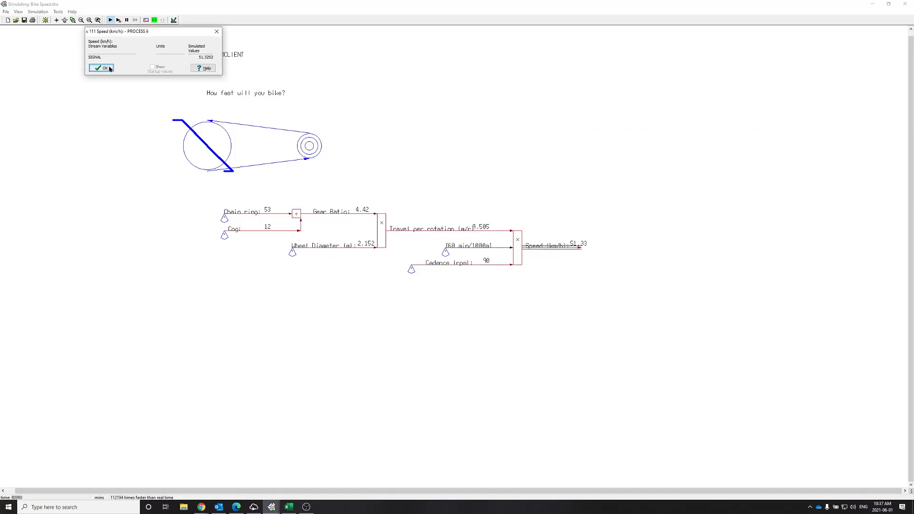
Close the Speed stream results and return from the simulation to drawing mode.
{"action": "left_click", "coordinate": [108, 68]}
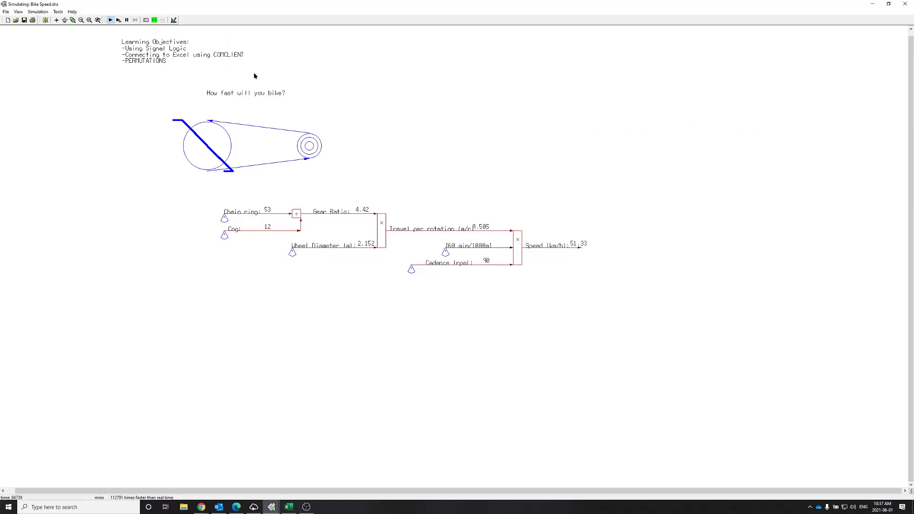
{"action": "left_click", "coordinate": [173, 20]}
{"action": "left_click", "coordinate": [425, 305]}
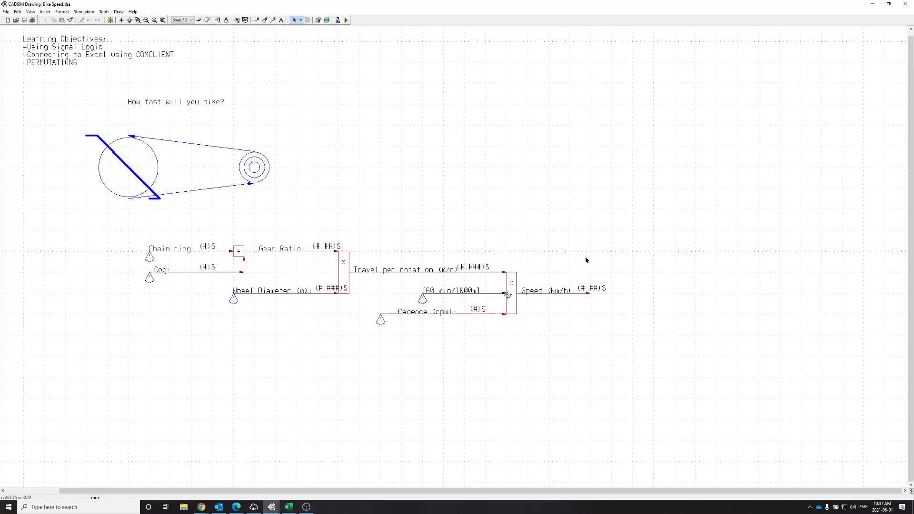
Create a COM data access polygon about 40 by 80 mm to the upper right of the model and name it Bike Speed.
{"action": "left_click", "coordinate": [104, 13]}
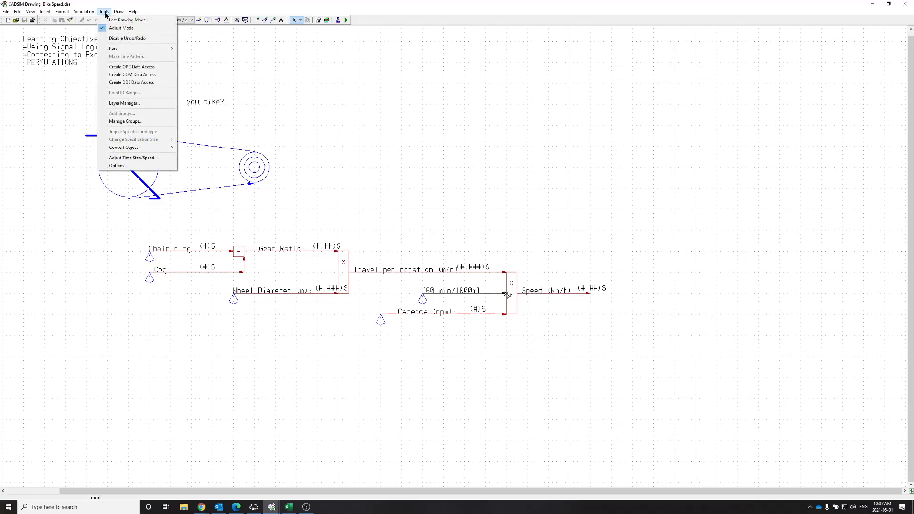
{"action": "left_click", "coordinate": [139, 76]}
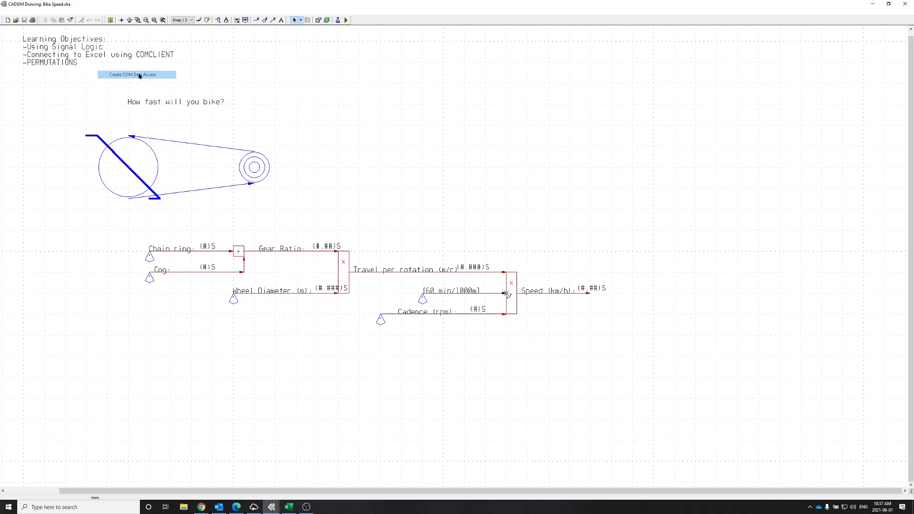
{"action": "left_click", "coordinate": [570, 84]}
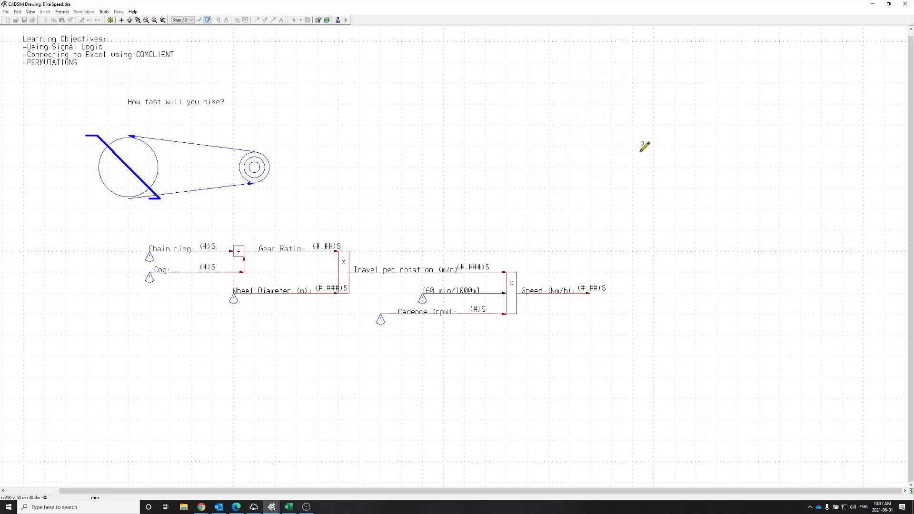
{"action": "left_click", "coordinate": [659, 248]}
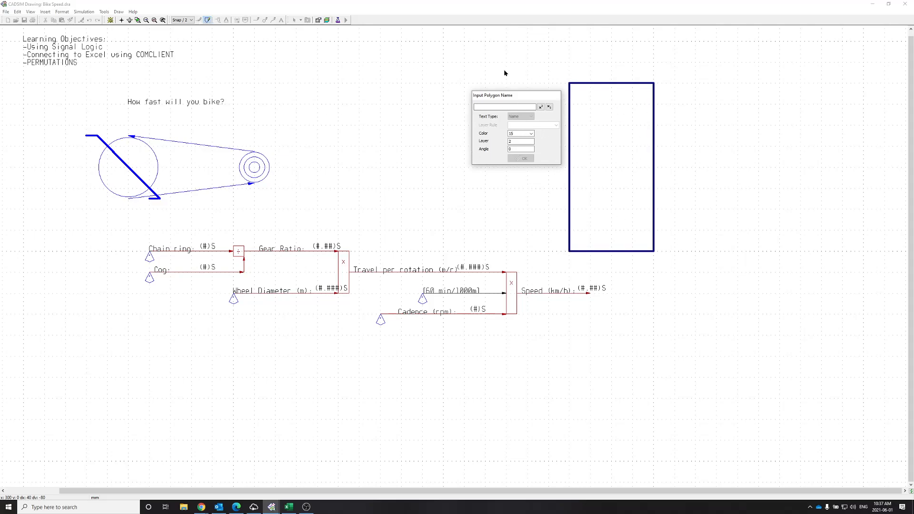
{"action": "type", "text": "Bike Spee"}
{"action": "left_click", "coordinate": [523, 158]}
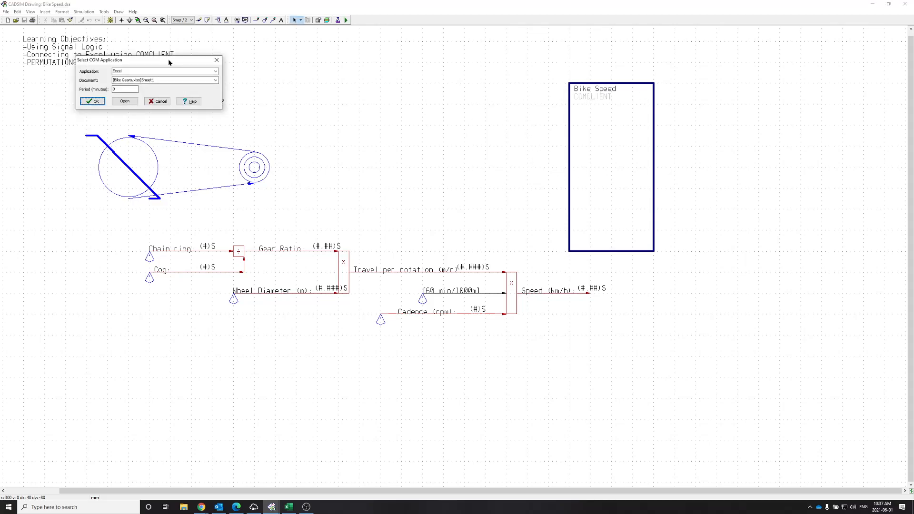
Link the COM polygon to the Excel document [Bike Gears.xlsx]Sheet1 with a period of 1000 minutes.
{"action": "left_click_drag", "start_coordinate": [169, 63], "coordinate": [442, 110]}
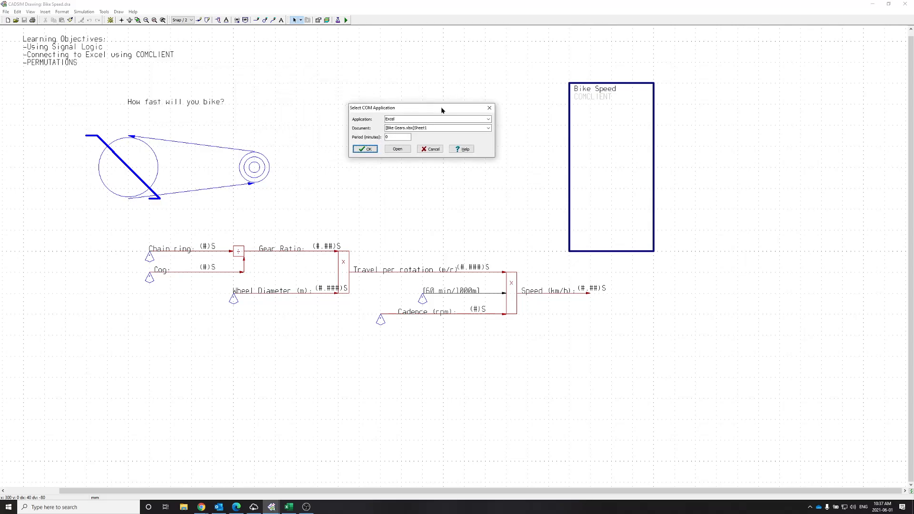
{"action": "left_click", "coordinate": [488, 121]}
{"action": "left_click", "coordinate": [488, 120]}
{"action": "left_click", "coordinate": [489, 120]}
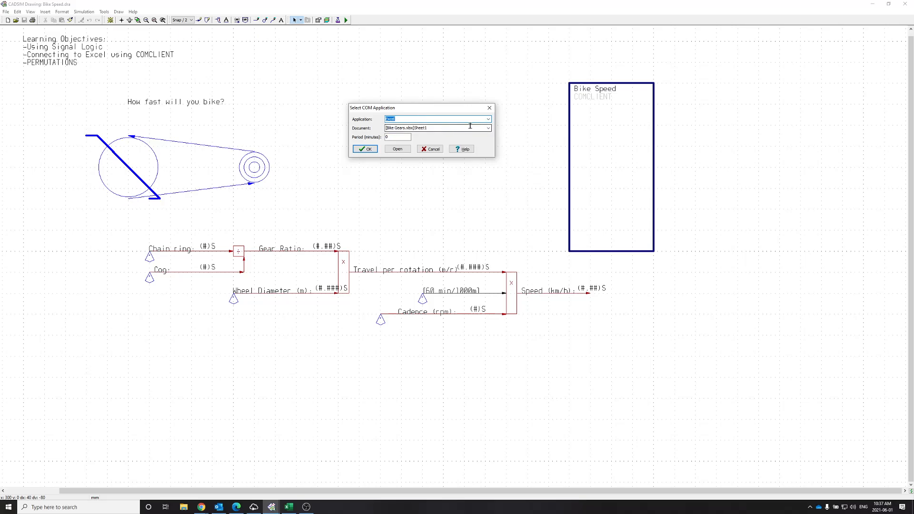
{"action": "left_click", "coordinate": [489, 129]}
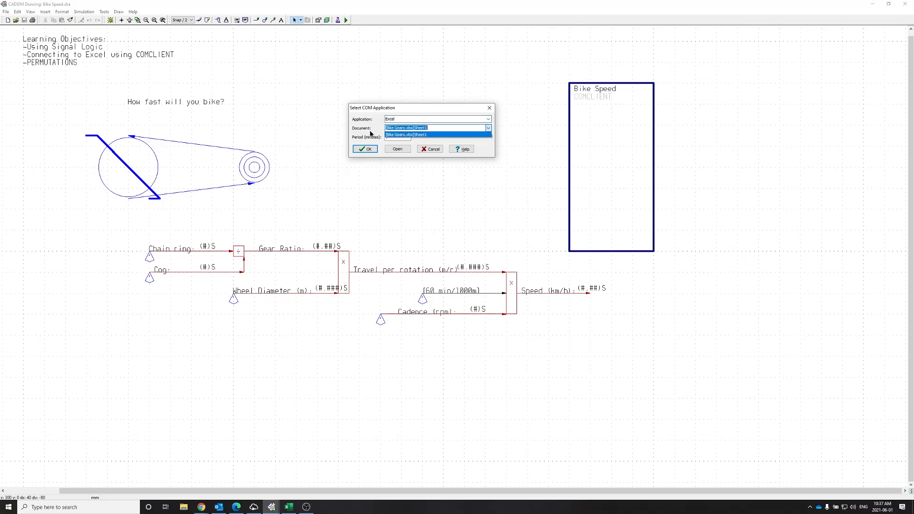
{"action": "left_click", "coordinate": [395, 135]}
{"action": "key", "text": "Tab"}
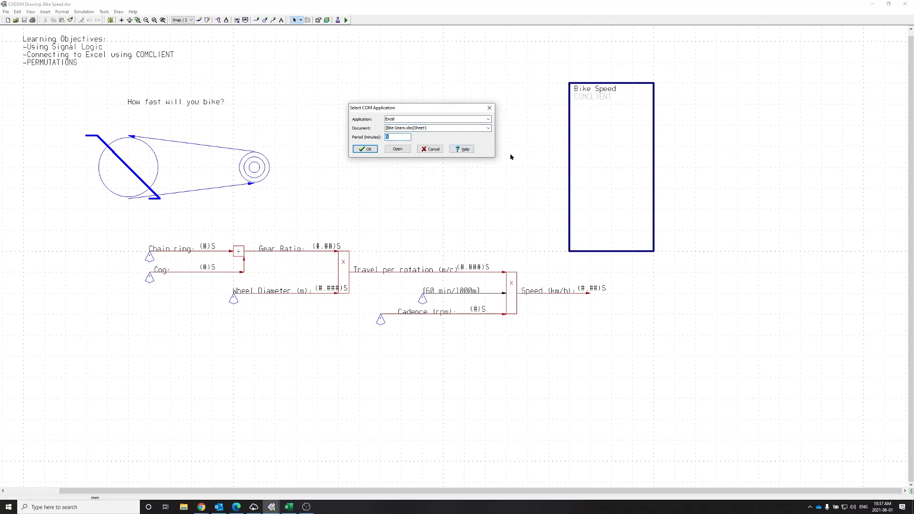
{"action": "type", "text": "1000"}
{"action": "left_click", "coordinate": [370, 149]}
Set the first COM variable's direction to To External and enter A1++ as its external cell reference.
{"action": "left_click_drag", "start_coordinate": [273, 105], "coordinate": [445, 91]}
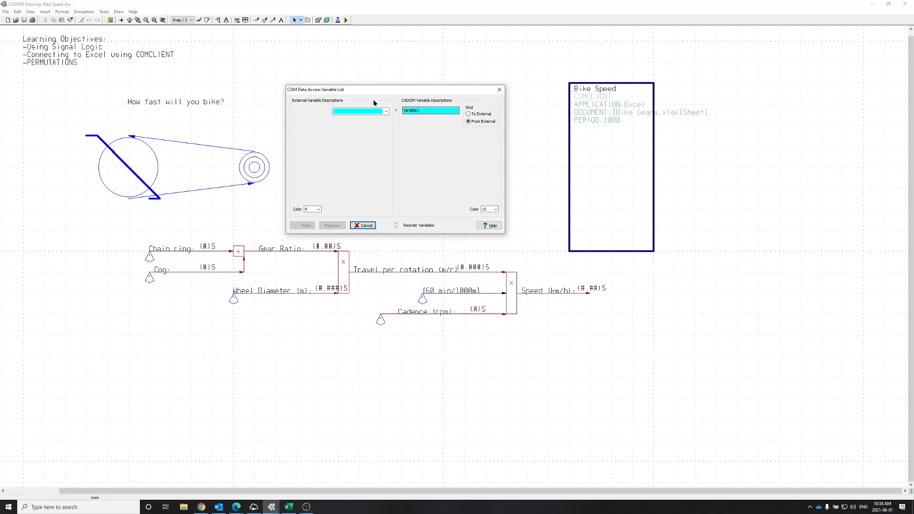
{"action": "left_click", "coordinate": [472, 114]}
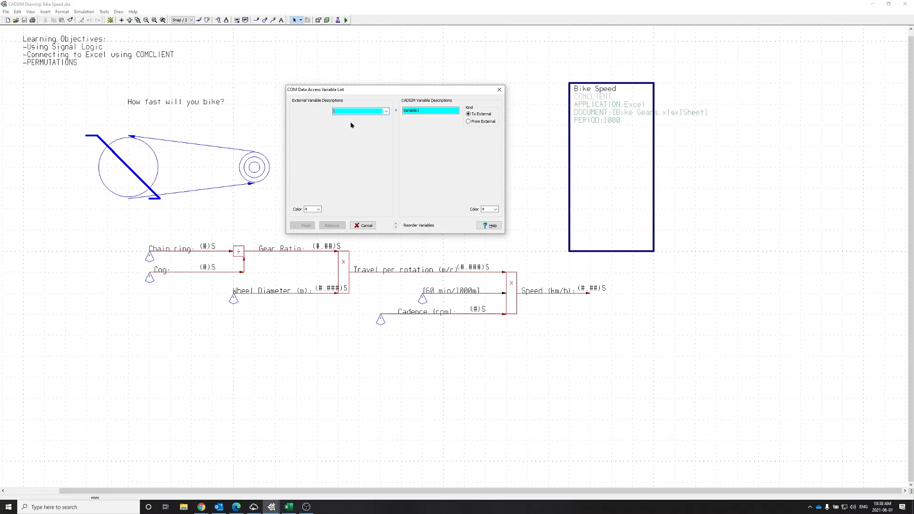
{"action": "type", "text": "A1++"}
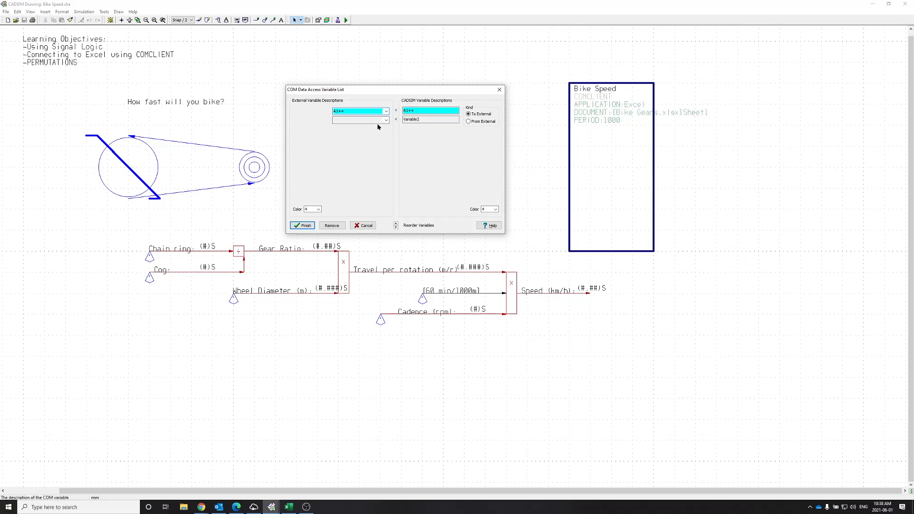
Read the help topic on the COM Data Access Variable List, including its Auto-Increment section, and close the help.
{"action": "left_click", "coordinate": [490, 226]}
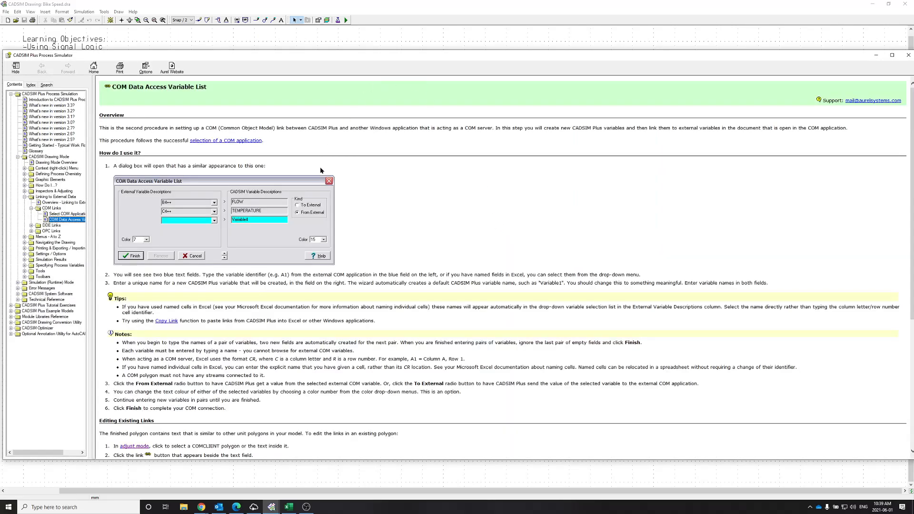
{"action": "scroll", "coordinate": [305, 195], "scroll_direction": "down", "scroll_amount": 2}
{"action": "scroll", "coordinate": [266, 236], "scroll_direction": "down", "scroll_amount": 2}
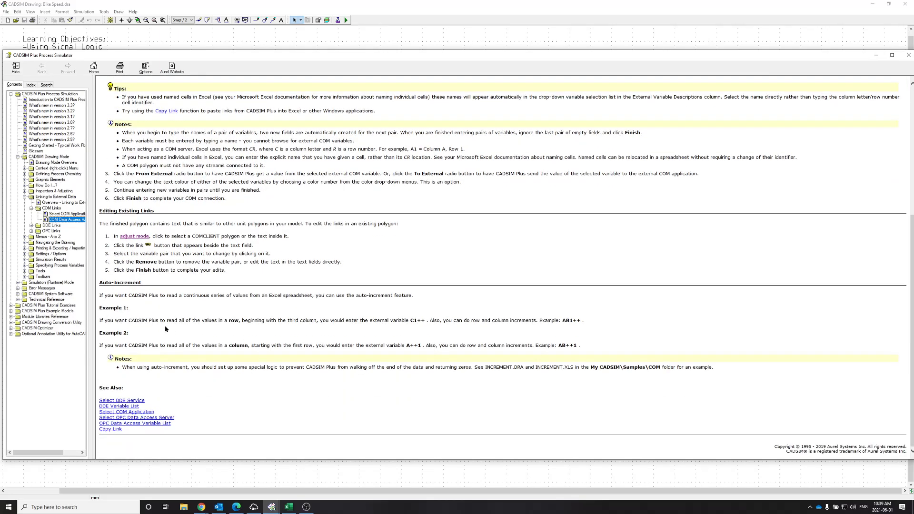
{"action": "left_click_drag", "start_coordinate": [356, 296], "coordinate": [417, 321]}
{"action": "left_click_drag", "start_coordinate": [765, 56], "coordinate": [732, 55]}
{"action": "scroll", "coordinate": [361, 286], "scroll_direction": "up", "scroll_amount": 4}
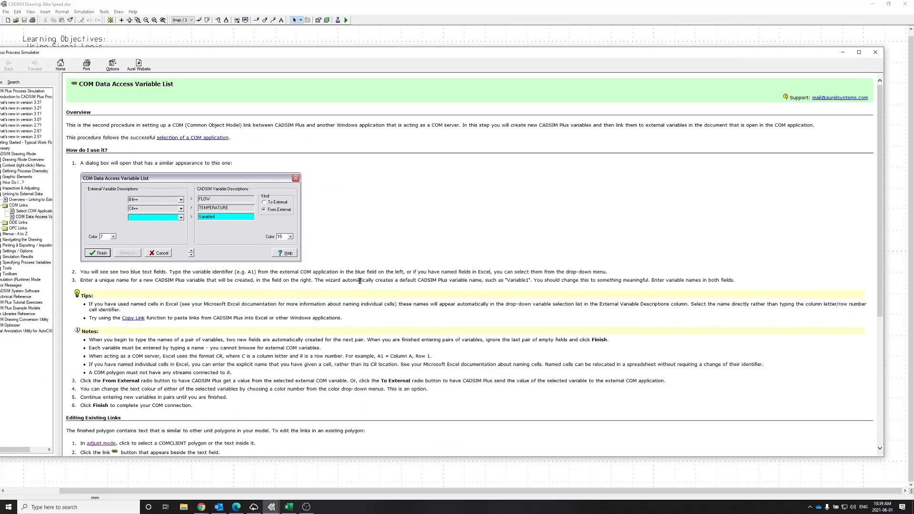
{"action": "left_click", "coordinate": [876, 52]}
Name the A1++ variable Chain Ring and add a second variable B1++ named Cog.
{"action": "left_click", "coordinate": [423, 110]}
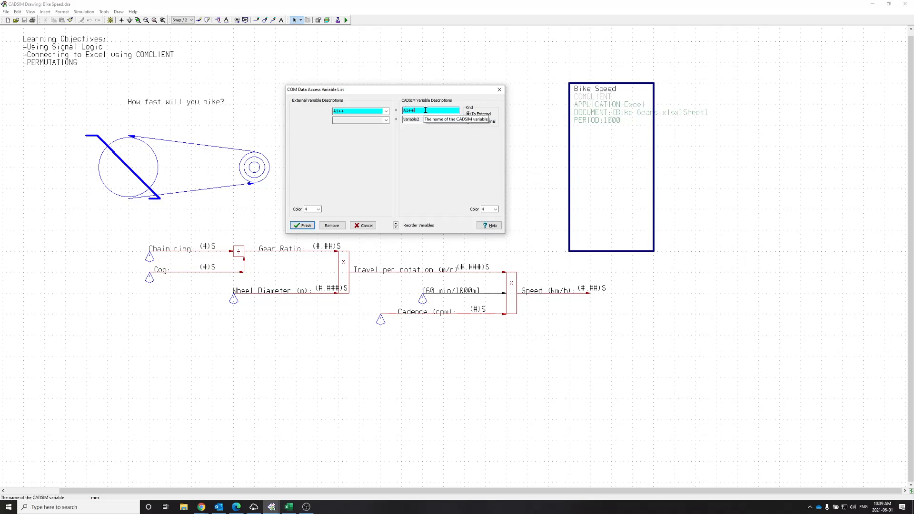
{"action": "left_click_drag", "start_coordinate": [425, 110], "coordinate": [394, 111]}
{"action": "type", "text": "Chain Ring"}
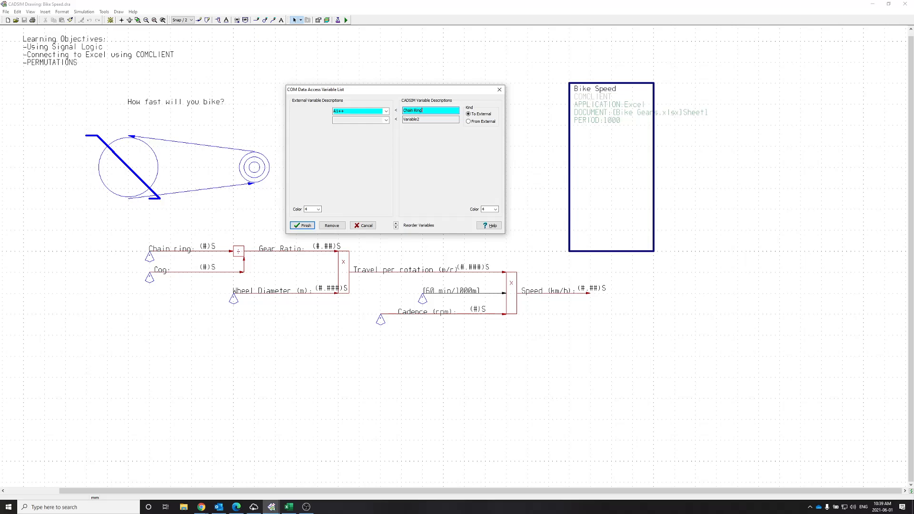
{"action": "left_click", "coordinate": [363, 119]}
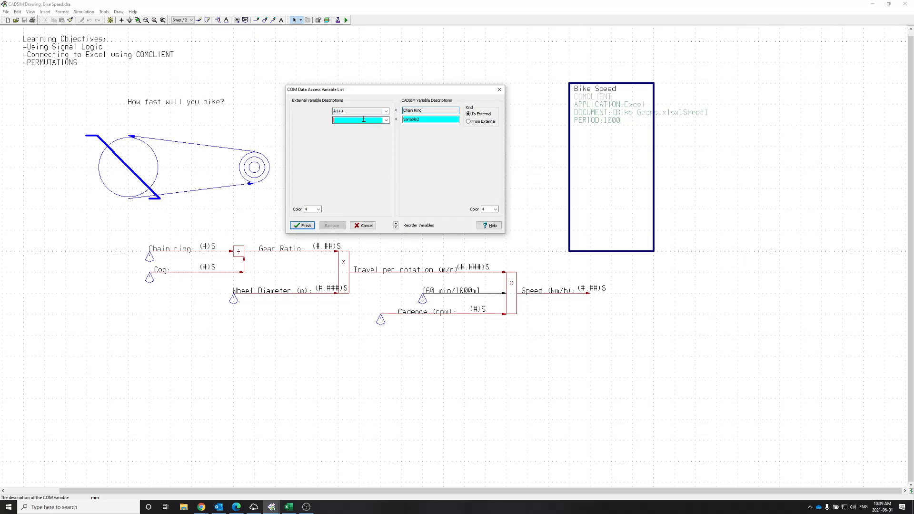
{"action": "type", "text": "B1++"}
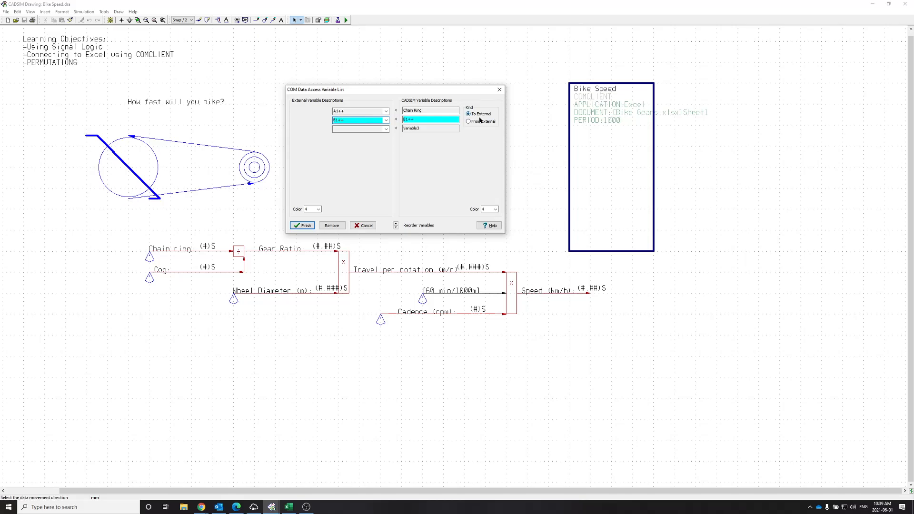
{"action": "left_click", "coordinate": [441, 117]}
{"action": "double_click", "coordinate": [441, 117]}
{"action": "type", "text": "Cog"}
Add the external variables C1++ named Gear Ratio and D1++ named Travel.
{"action": "left_click", "coordinate": [355, 129]}
{"action": "type", "text": "C1++"}
{"action": "key", "text": "Tab"}
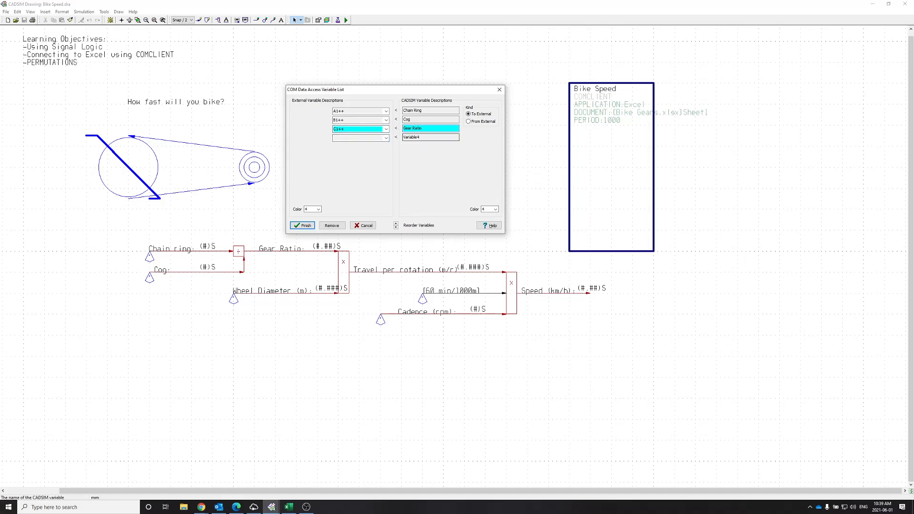
{"action": "left_click", "coordinate": [355, 139]}
{"action": "type", "text": "D1++"}
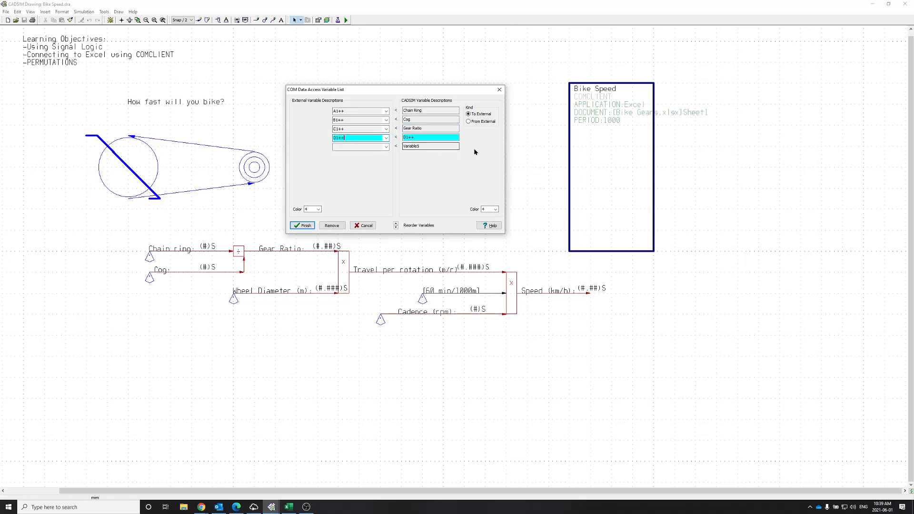
{"action": "left_click_drag", "start_coordinate": [453, 138], "coordinate": [351, 142]}
{"action": "type", "text": "Travel"}
Add the external variables E1++ named Cadence and F1++ named Speed, and finish the COM variable list.
{"action": "left_click", "coordinate": [340, 147]}
{"action": "type", "text": "E1++"}
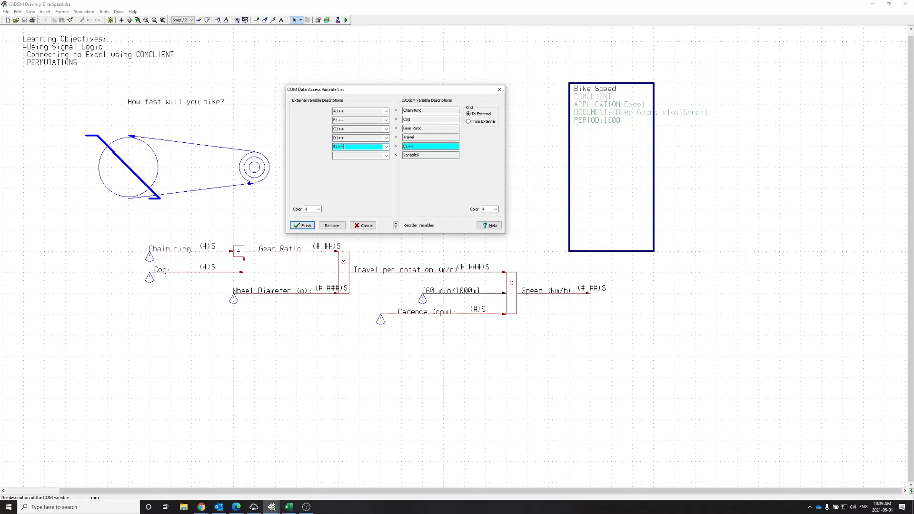
{"action": "left_click_drag", "start_coordinate": [424, 144], "coordinate": [378, 147]}
{"action": "type", "text": "Cadence"}
{"action": "left_click", "coordinate": [351, 155]}
{"action": "type", "text": "F1++"}
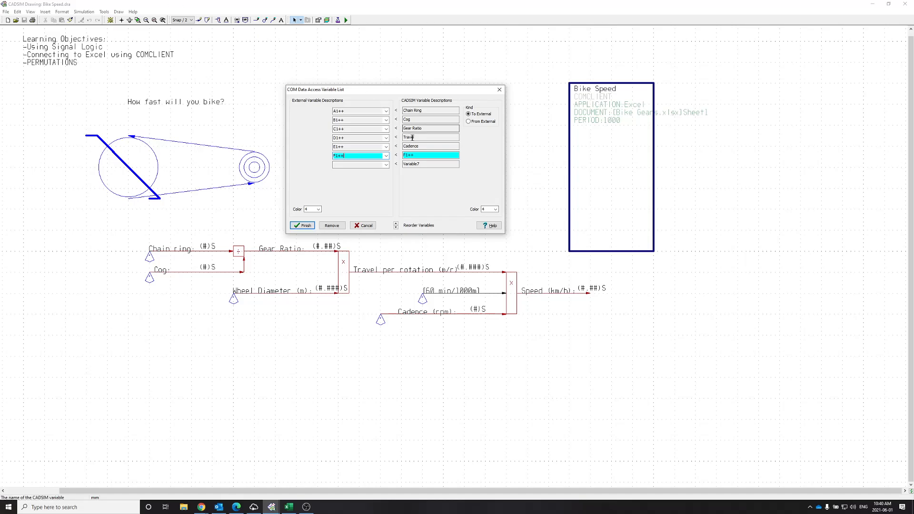
{"action": "left_click_drag", "start_coordinate": [429, 155], "coordinate": [394, 153]}
{"action": "type", "text": "Speed"}
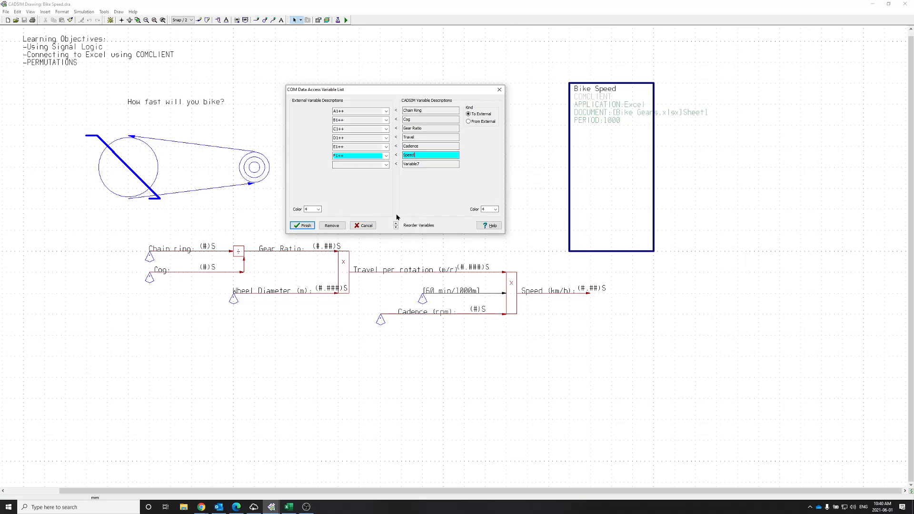
{"action": "left_click", "coordinate": [304, 225]}
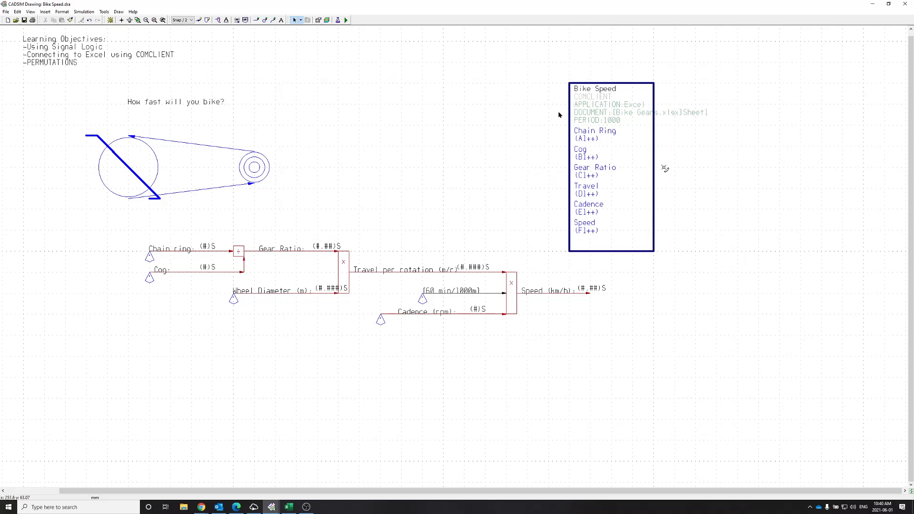
Enter simulation mode and choose an "equate to another variable" specification for the free Chain Ring variable.
{"action": "left_click", "coordinate": [347, 20]}
{"action": "left_click", "coordinate": [424, 259]}
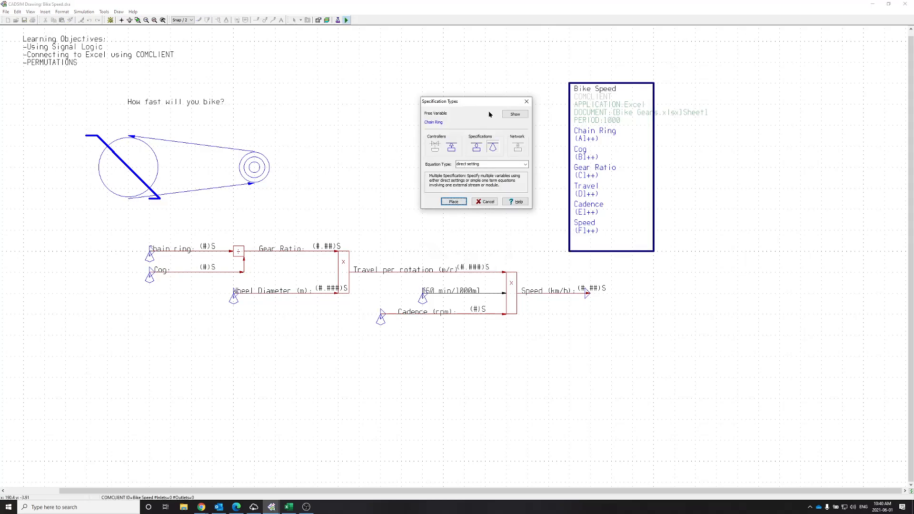
{"action": "left_click_drag", "start_coordinate": [478, 101], "coordinate": [436, 67]}
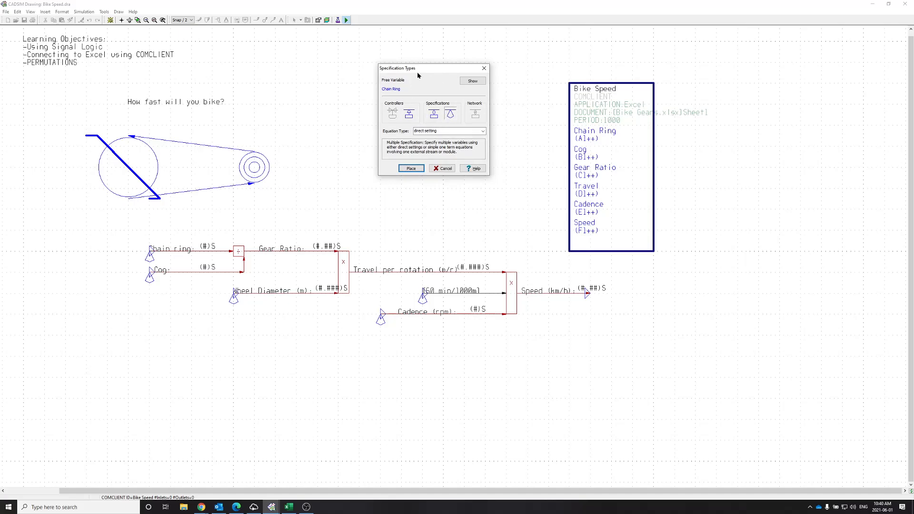
{"action": "left_click", "coordinate": [446, 132]}
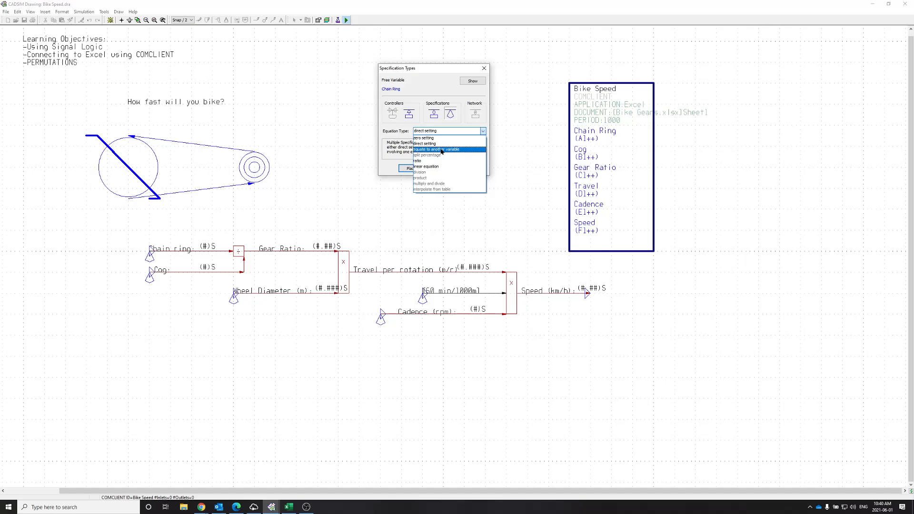
{"action": "left_click", "coordinate": [442, 150]}
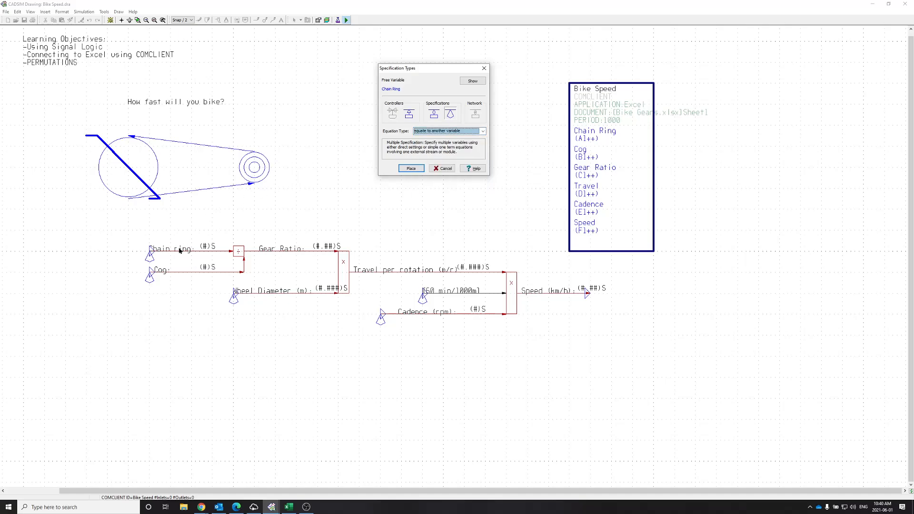
{"action": "left_click", "coordinate": [411, 168]}
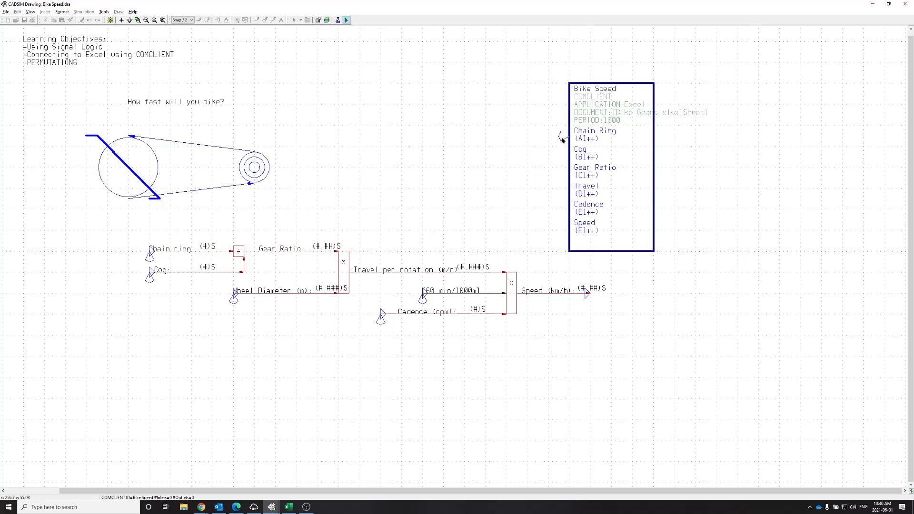
Refine the grid snap to Snap / 4 and place the specification beside Chain Ring on the COMCLIENT polygon's edge.
{"action": "key", "text": "alt"}
{"action": "key", "text": "alt"}
{"action": "key", "text": "alt"}
{"action": "key", "text": "alt"}
{"action": "left_click", "coordinate": [192, 20]}
{"action": "left_click", "coordinate": [189, 35]}
{"action": "left_click", "coordinate": [563, 132]}
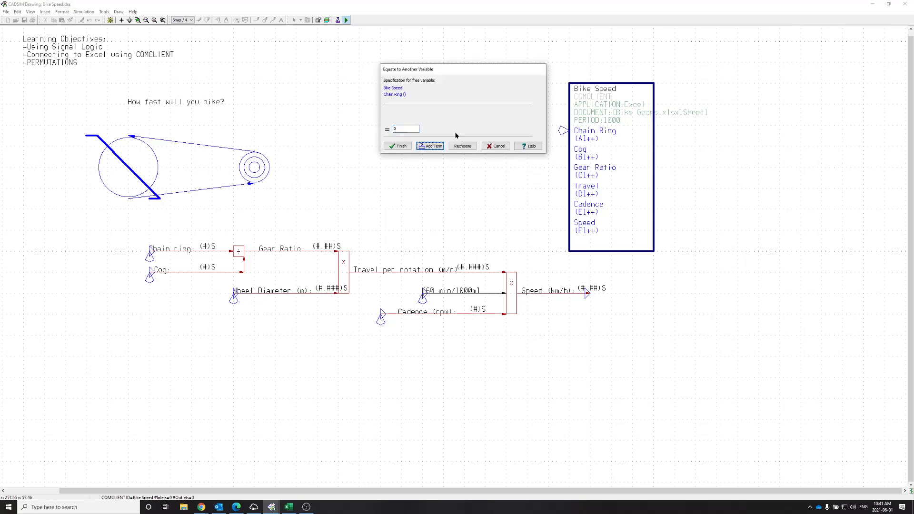
Equate the COMCLIENT's Chain Ring variable to the SIGNAL of the Chain ring stream and finish the specification.
{"action": "left_click", "coordinate": [434, 148]}
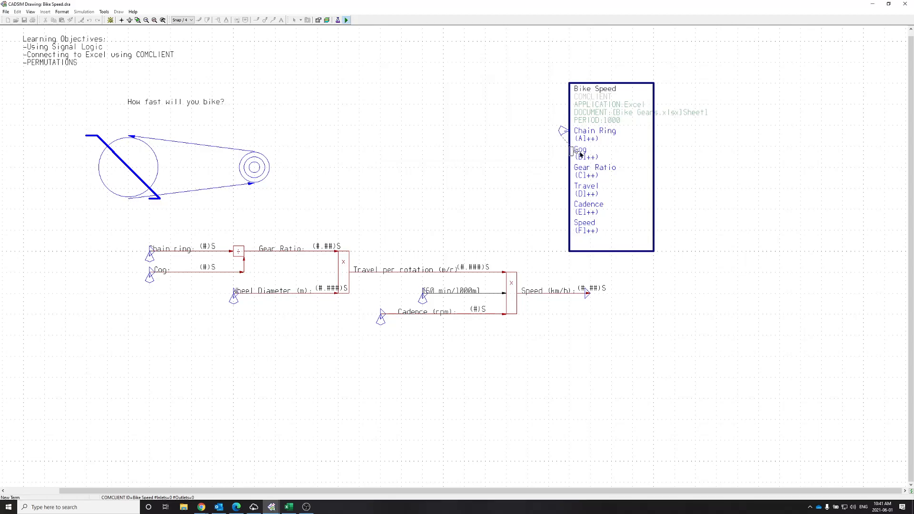
{"action": "left_click", "coordinate": [563, 132]}
{"action": "left_click", "coordinate": [221, 251]}
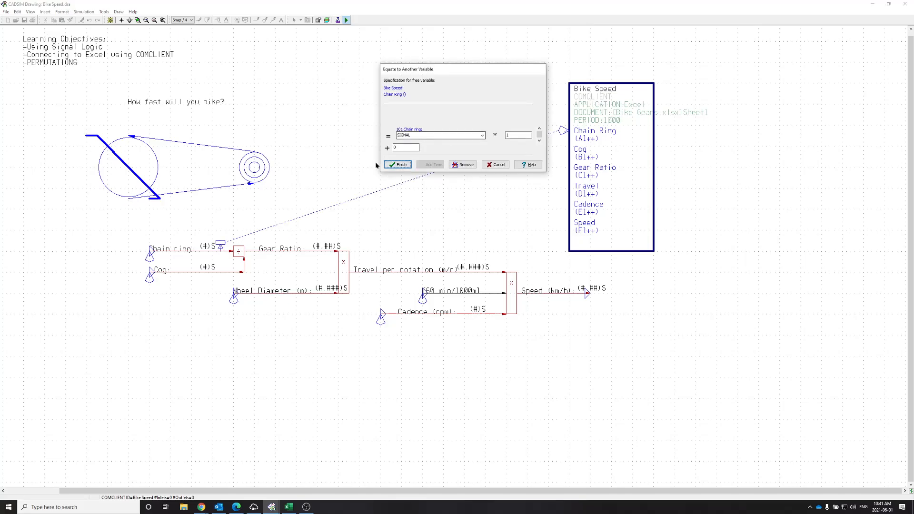
{"action": "left_click", "coordinate": [398, 166]}
{"action": "left_click", "coordinate": [398, 166]}
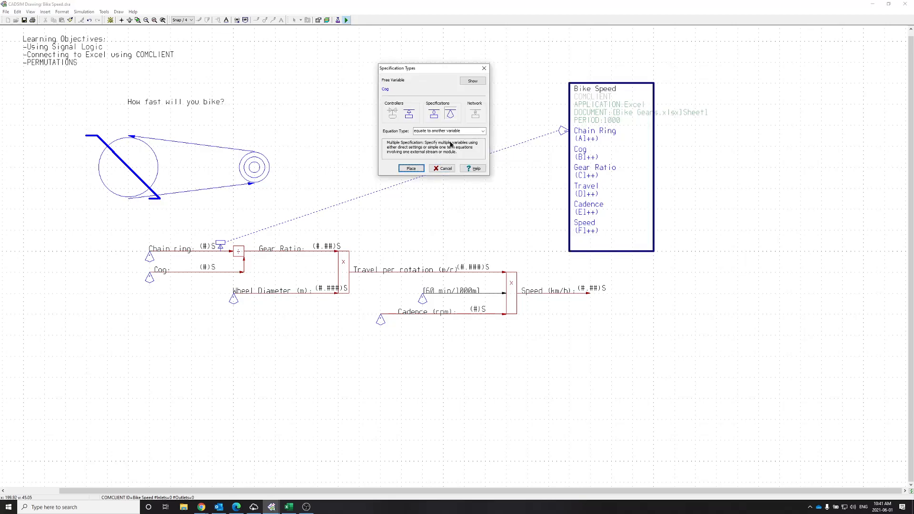
Place the Cog specification beside its name on the COMCLIENT polygon and equate it to the Cog stream's SIGNAL.
{"action": "left_click", "coordinate": [411, 168]}
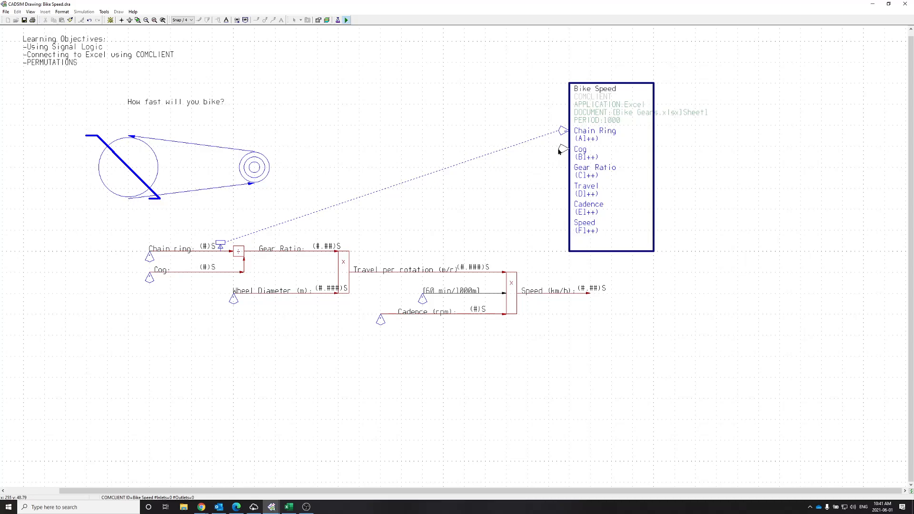
{"action": "left_click", "coordinate": [559, 150]}
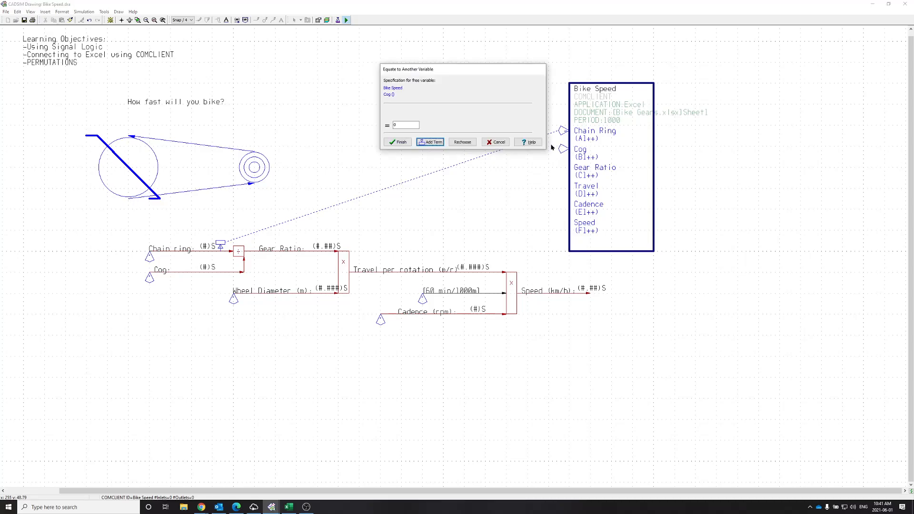
{"action": "left_click", "coordinate": [432, 142]}
{"action": "left_click", "coordinate": [220, 267]}
{"action": "left_click", "coordinate": [397, 167]}
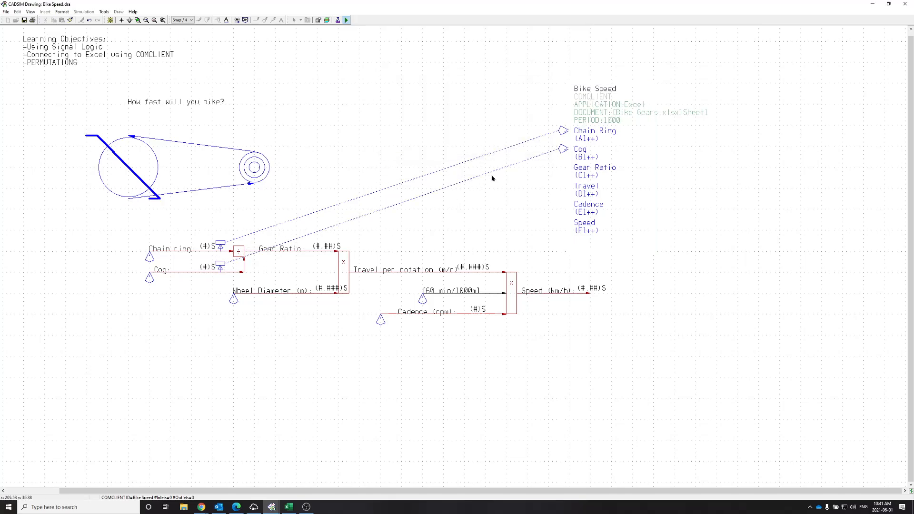
Place the Gear Ratio specification on the COMCLIENT polygon's edge and equate it to the Gear Ratio stream's SIGNAL.
{"action": "left_click", "coordinate": [412, 167]}
{"action": "left_click", "coordinate": [563, 168]}
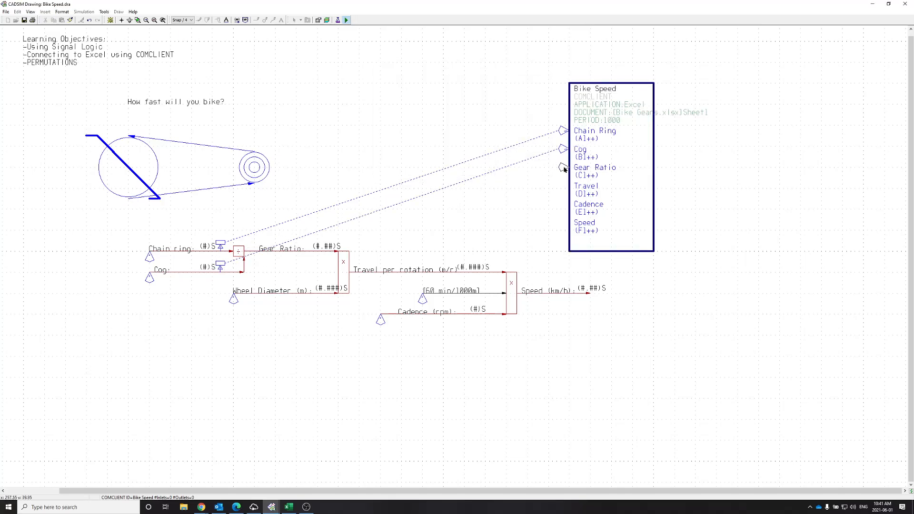
{"action": "left_click", "coordinate": [428, 142]}
{"action": "left_click", "coordinate": [313, 244]}
{"action": "left_click", "coordinate": [406, 164]}
Place the Travel specification on the COMCLIENT polygon's edge and equate it to the SIGNAL of the Travel per rotation stream.
{"action": "left_click", "coordinate": [564, 186]}
{"action": "left_click", "coordinate": [411, 168]}
{"action": "left_click", "coordinate": [566, 188]}
{"action": "left_click", "coordinate": [431, 144]}
{"action": "left_click", "coordinate": [497, 270]}
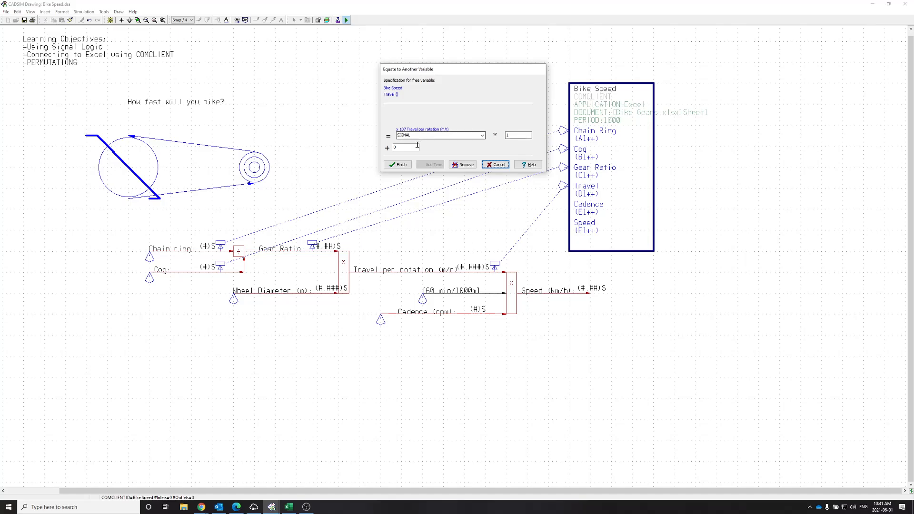
{"action": "left_click", "coordinate": [401, 165]}
Place the Cadence specification on the COMCLIENT polygon's edge and equate it to the SIGNAL of the Cadence (rpm) stream.
{"action": "left_click", "coordinate": [411, 169]}
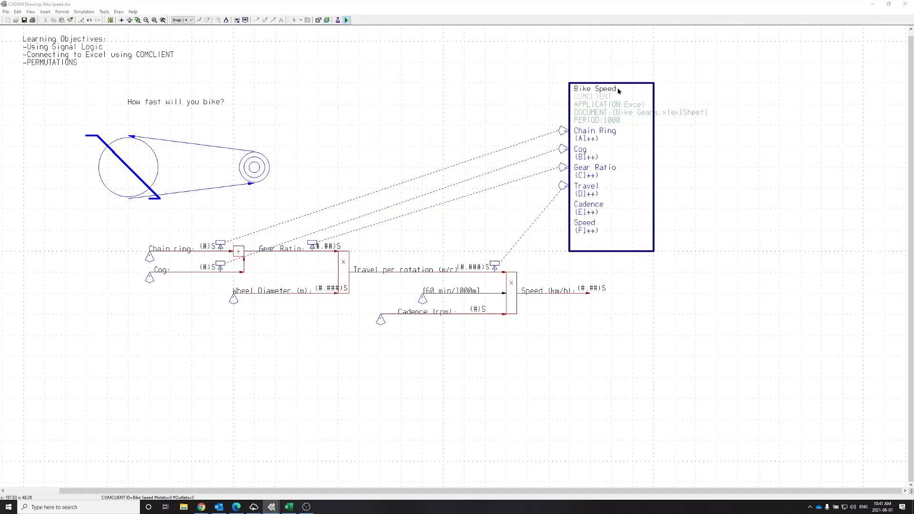
{"action": "left_click", "coordinate": [565, 208]}
{"action": "left_click", "coordinate": [430, 144]}
{"action": "left_click", "coordinate": [494, 310]}
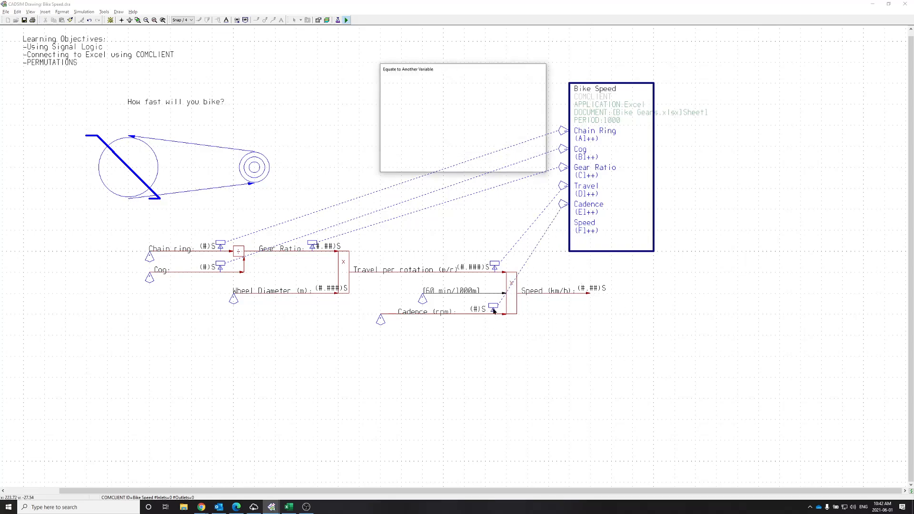
{"action": "left_click", "coordinate": [403, 168]}
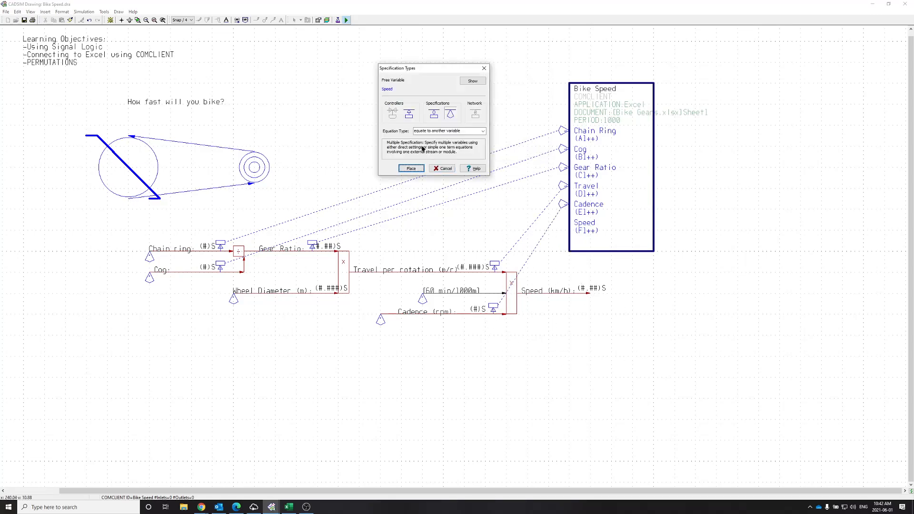
Place the Speed specification on the COMCLIENT polygon's edge and equate it to the SIGNAL of the Speed (km/h) stream.
{"action": "left_click", "coordinate": [409, 169]}
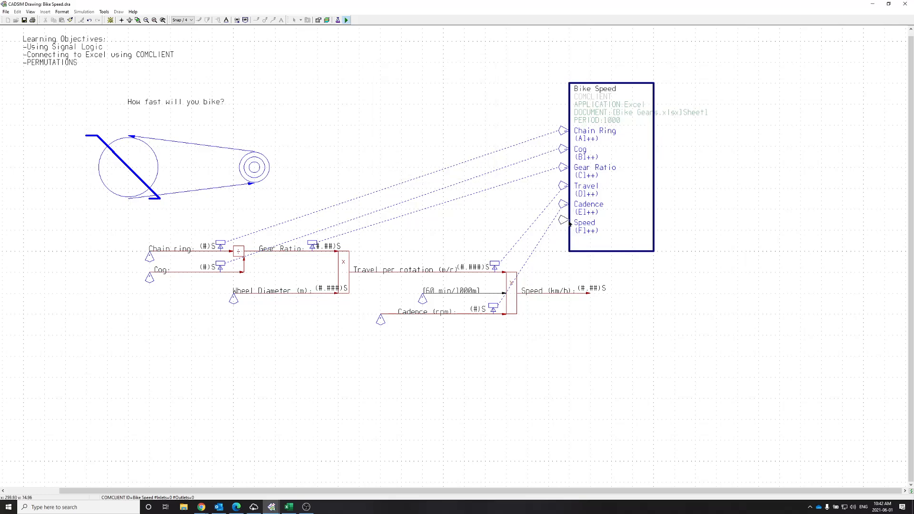
{"action": "left_click", "coordinate": [569, 225]}
{"action": "left_click", "coordinate": [437, 141]}
{"action": "left_click", "coordinate": [577, 294]}
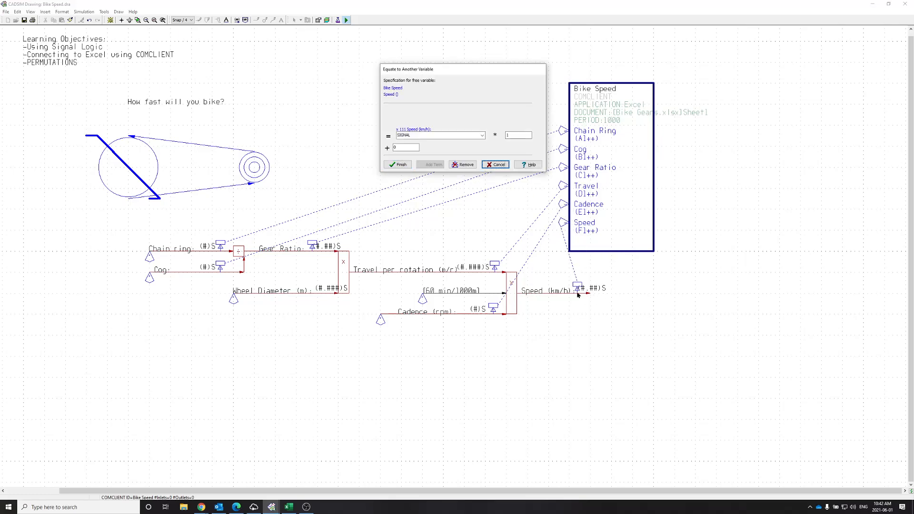
{"action": "left_click", "coordinate": [409, 162]}
Load the drawing into simulation, switch to the Bike Gears.xlsx workbook in Excel, and position its window over the drawing's lower part.
{"action": "key", "text": "F5"}
{"action": "left_click", "coordinate": [428, 260]}
{"action": "mouse_move", "coordinate": [288, 508]}
{"action": "left_click", "coordinate": [299, 490]}
{"action": "left_click_drag", "start_coordinate": [608, 140], "coordinate": [690, 195]}
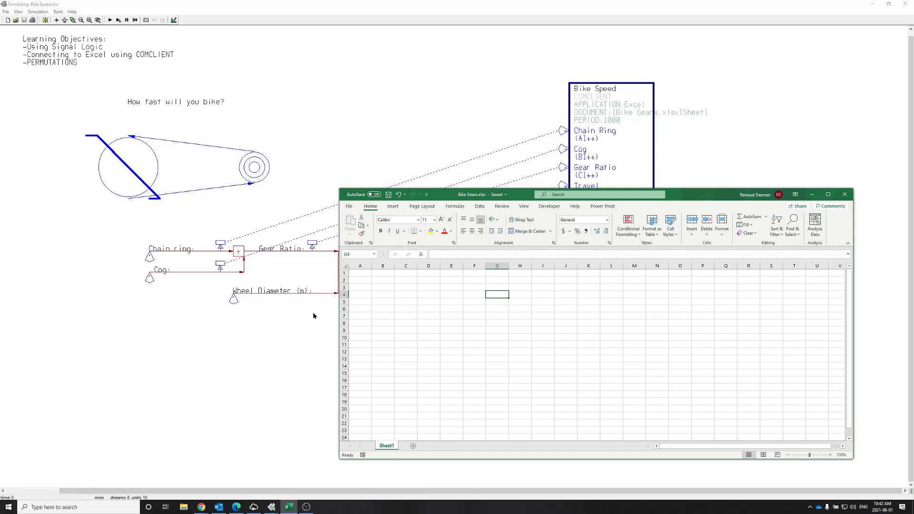
{"action": "left_click_drag", "start_coordinate": [356, 273], "coordinate": [460, 274]}
{"action": "mouse_move", "coordinate": [686, 196]}
{"action": "left_mouse_down"}
{"action": "mouse_move", "coordinate": [692, 257]}
{"action": "mouse_move", "coordinate": [697, 205]}
{"action": "left_mouse_up"}
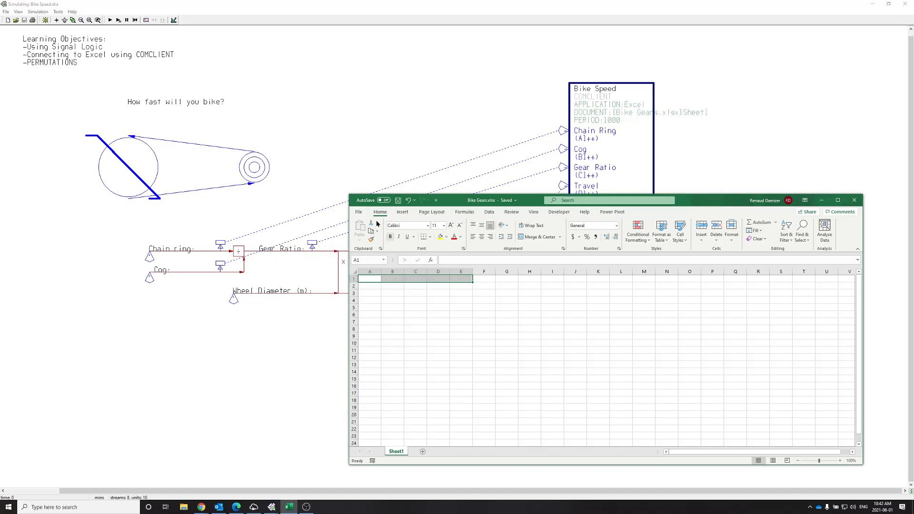
Run the simulation and set the Cog constant to 15 while it logs to Excel.
{"action": "left_click", "coordinate": [110, 20]}
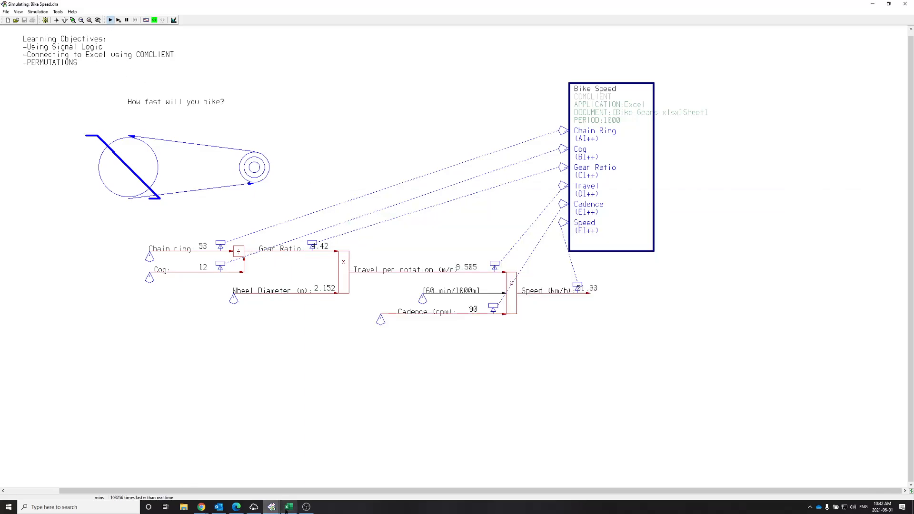
{"action": "left_click", "coordinate": [289, 507]}
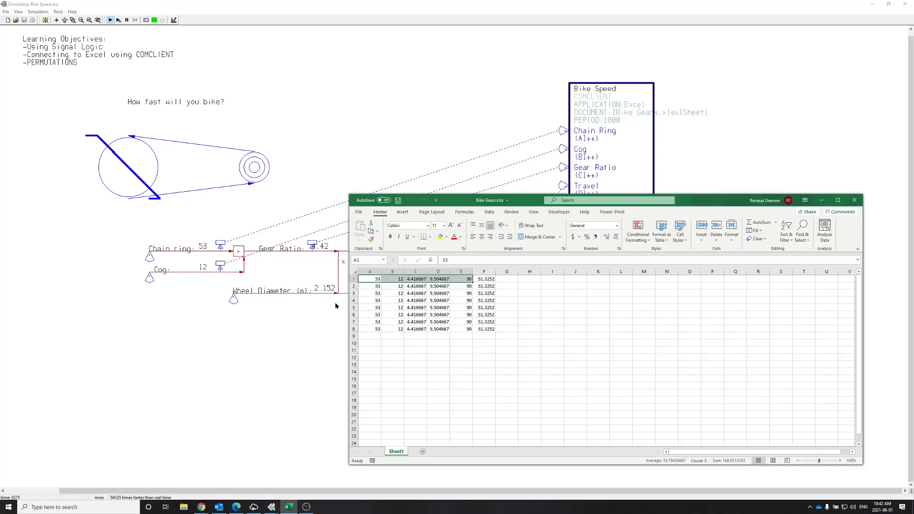
{"action": "double_click", "coordinate": [151, 278]}
{"action": "left_click", "coordinate": [264, 66]}
{"action": "type", "text": "15"}
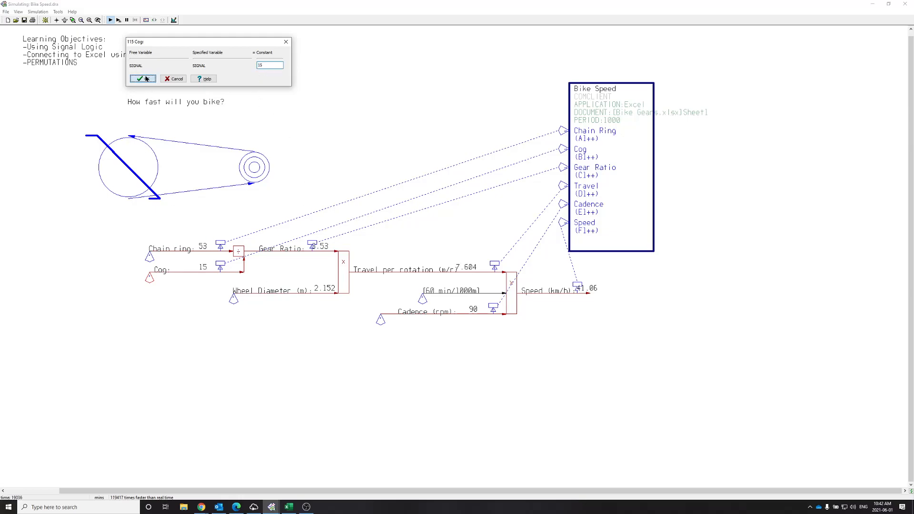
{"action": "left_click", "coordinate": [143, 79]}
Examine the rows logged in Sheet1 of Bike Gears.xlsx, comparing the entries before and after the Cog change.
{"action": "left_click", "coordinate": [289, 508]}
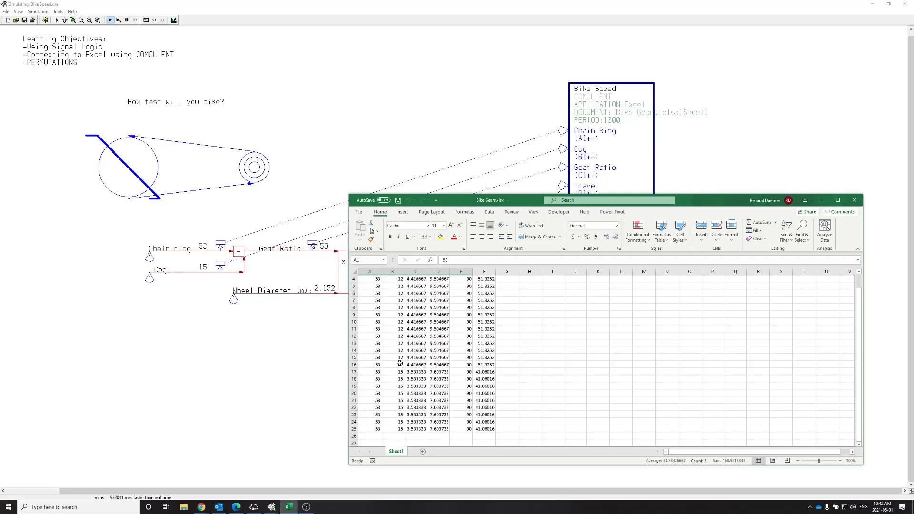
{"action": "scroll", "coordinate": [385, 338], "scroll_direction": "down", "scroll_amount": 2}
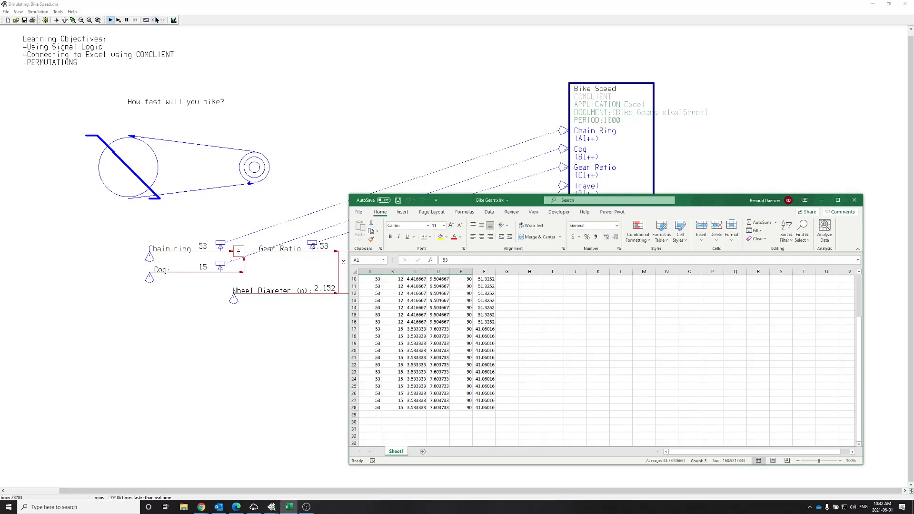
{"action": "scroll", "coordinate": [417, 366], "scroll_direction": "up", "scroll_amount": 3}
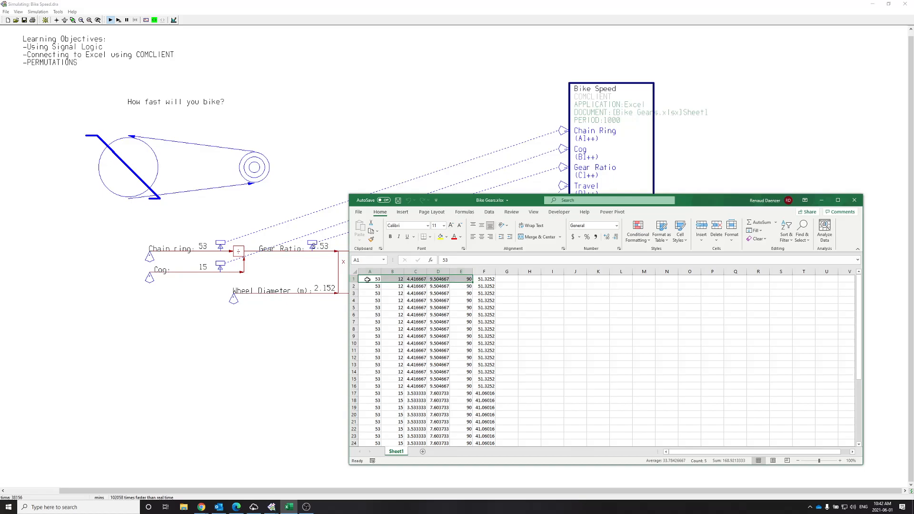
{"action": "scroll", "coordinate": [439, 310], "scroll_direction": "down", "scroll_amount": 10}
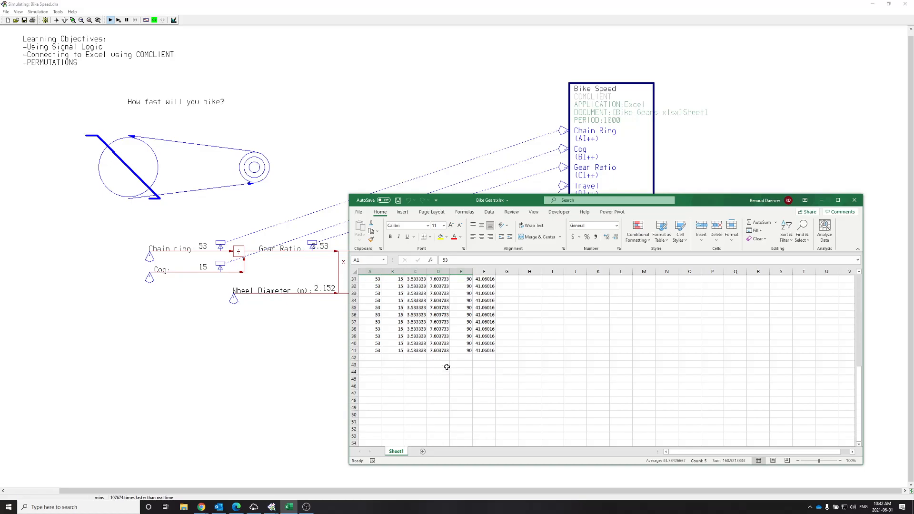
{"action": "scroll", "coordinate": [426, 354], "scroll_direction": "up", "scroll_amount": 10}
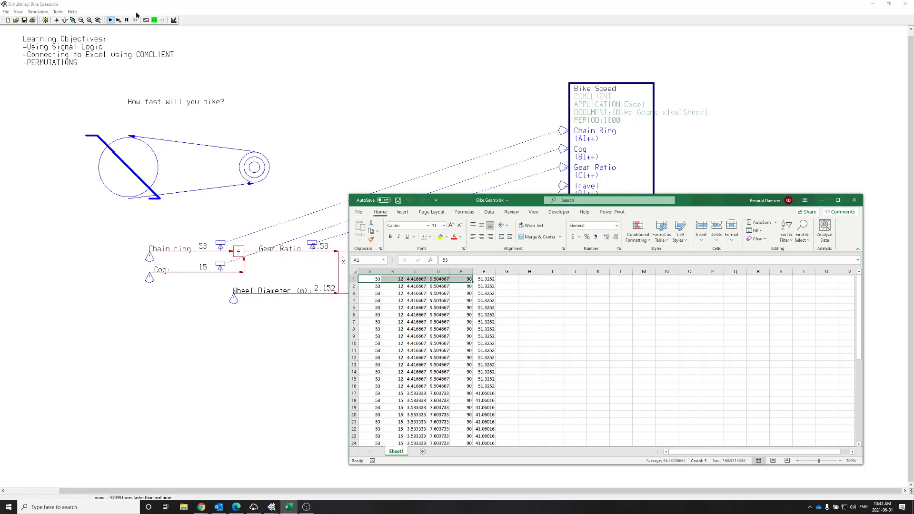
Return to drawing mode and open the PERMUTATIONS learning-objective text, closing it without changes.
{"action": "left_click", "coordinate": [173, 20]}
{"action": "left_click", "coordinate": [425, 305]}
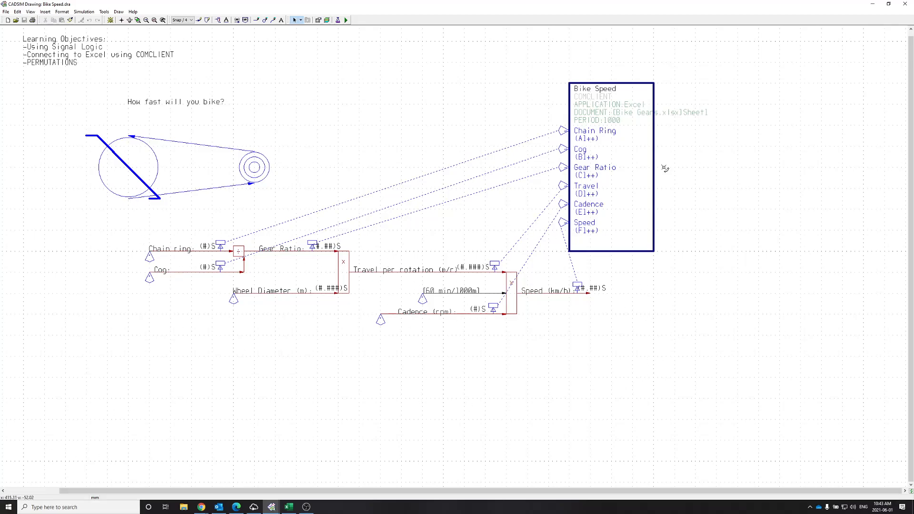
{"action": "double_click", "coordinate": [38, 68]}
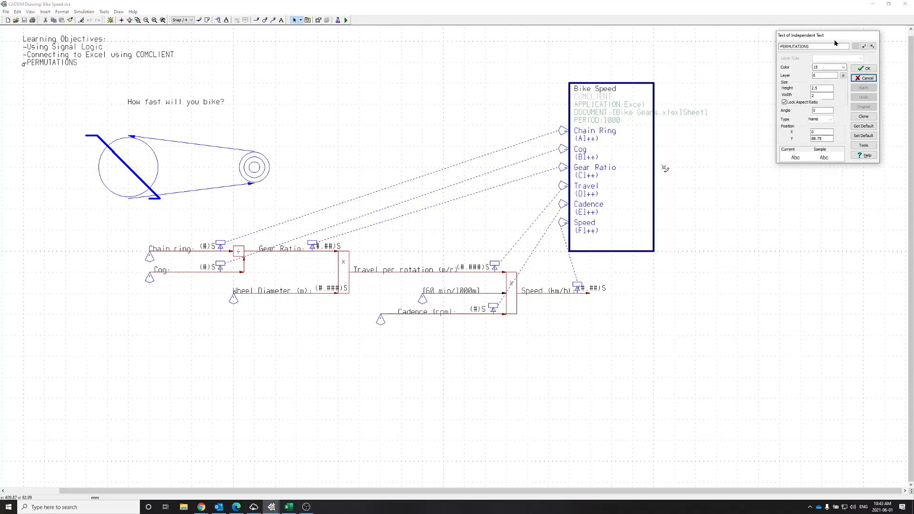
{"action": "left_click", "coordinate": [865, 78]}
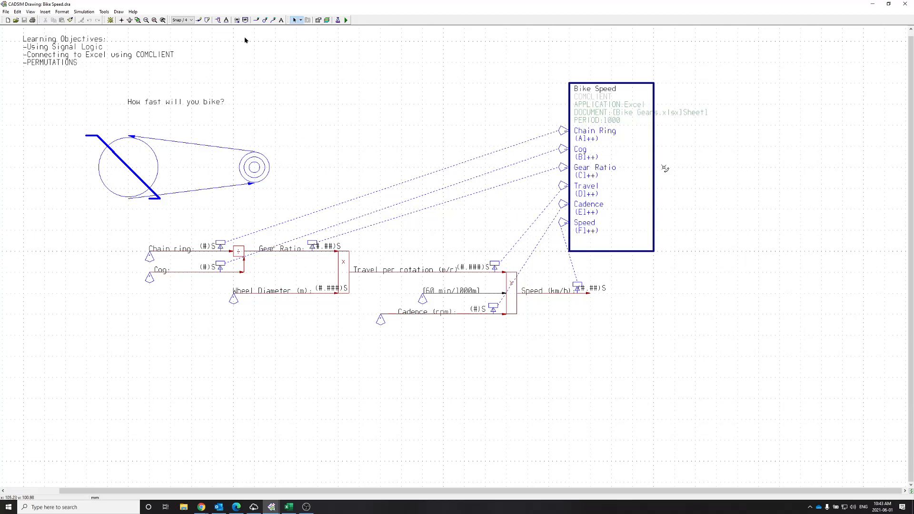
Draw a rectangular polygon about 50 by 30 mm above the signal logic and name it PERMUTATIONS.
{"action": "left_click", "coordinate": [207, 20]}
{"action": "left_click", "coordinate": [665, 167]}
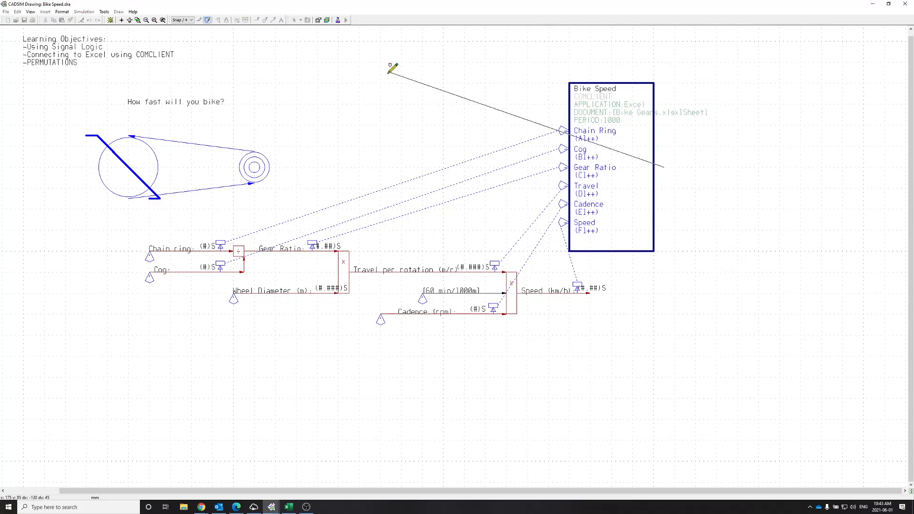
{"action": "left_click", "coordinate": [298, 83]}
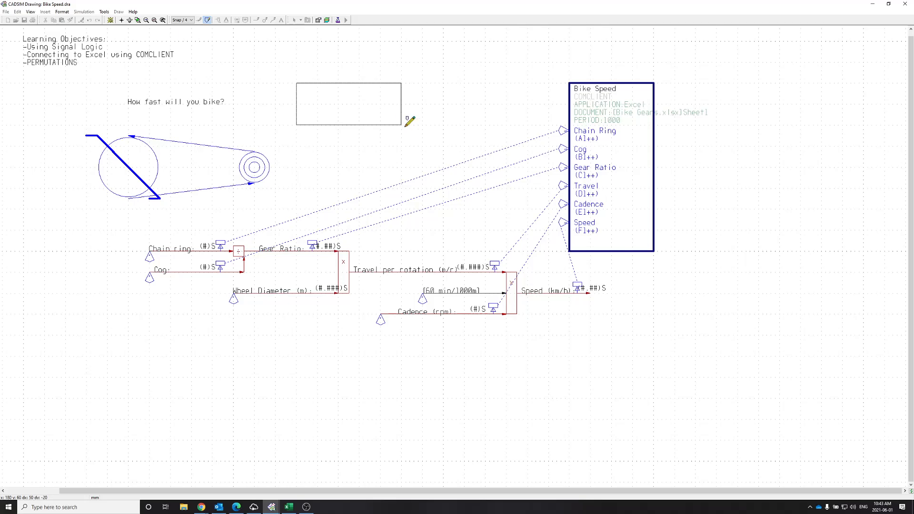
{"action": "left_click", "coordinate": [402, 147]}
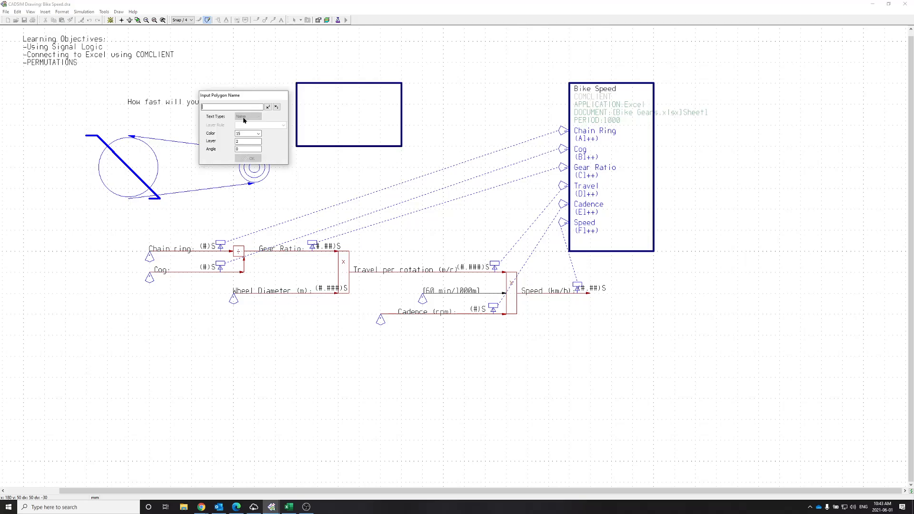
{"action": "type", "text": "PERMUTATIONS"}
{"action": "left_click", "coordinate": [248, 158]}
Draw three horizontal outlet streams about 40 mm long from the upper corner, middle and lower corner of the PERMUTATIONS polygon's edge.
{"action": "left_click", "coordinate": [402, 115]}
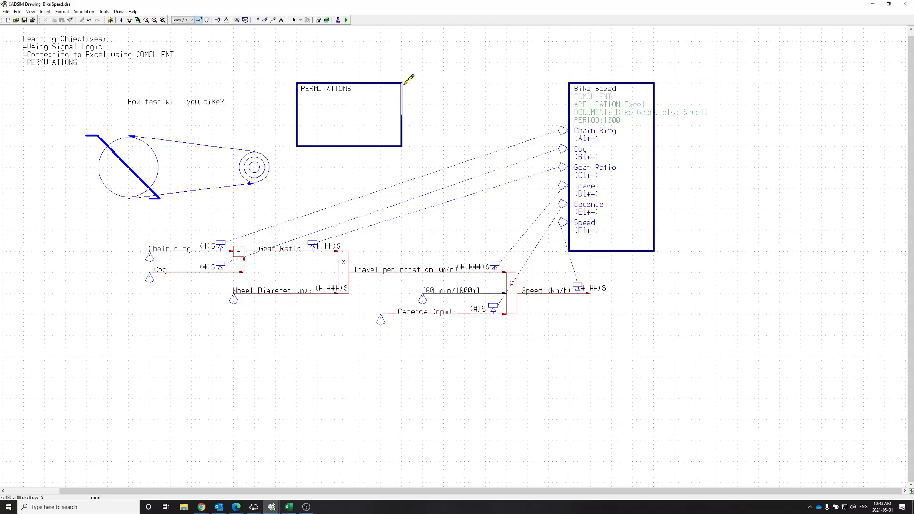
{"action": "left_click", "coordinate": [404, 84]}
{"action": "double_click", "coordinate": [486, 83]}
{"action": "left_click", "coordinate": [403, 115]}
{"action": "left_click", "coordinate": [403, 146]}
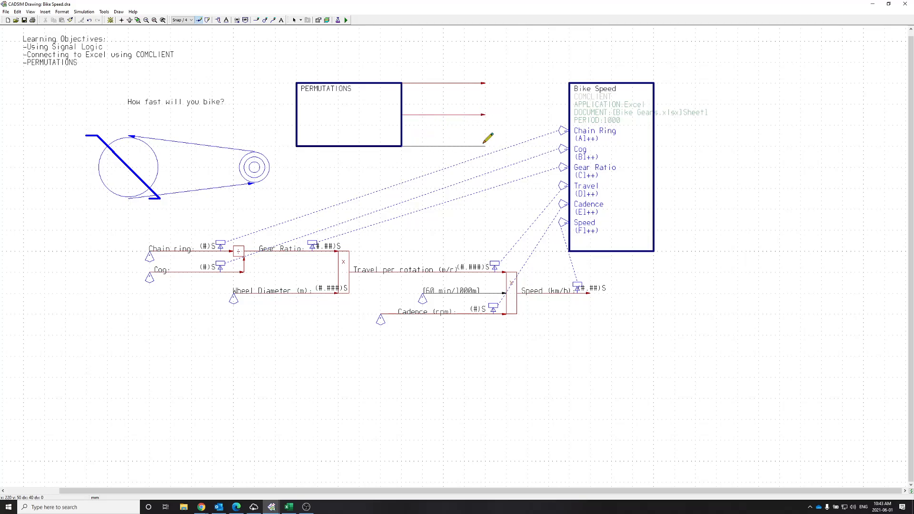
{"action": "double_click", "coordinate": [484, 147]}
{"action": "key", "text": "Escape"}
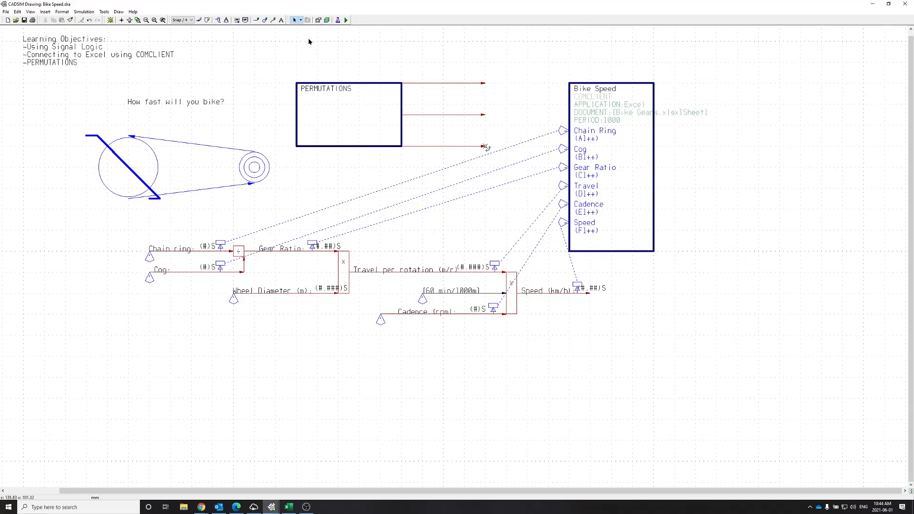
Add the process text "Chain Ring=2" to the PERMUTATIONS polygon with a text type other than Name.
{"action": "left_click", "coordinate": [226, 19]}
{"action": "left_click", "coordinate": [302, 119]}
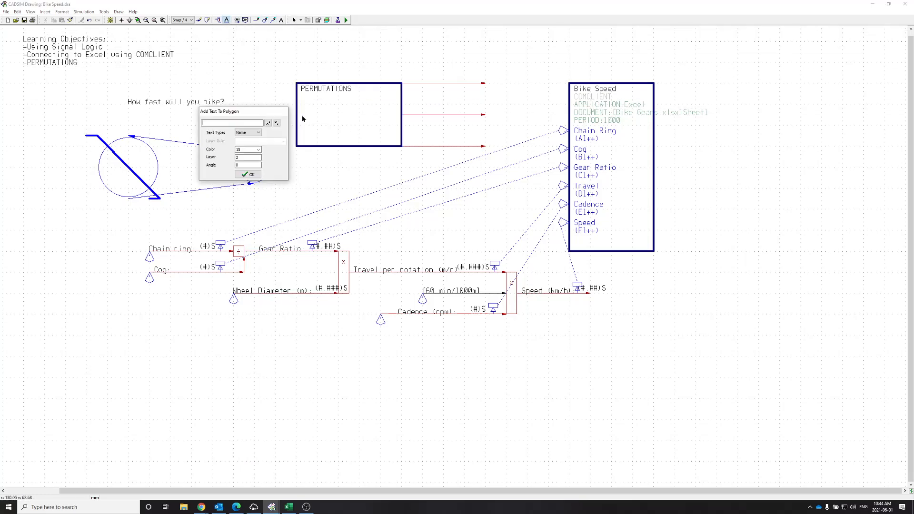
{"action": "type", "text": "Chain Ring=2"}
{"action": "left_click", "coordinate": [257, 134]}
{"action": "left_click", "coordinate": [251, 143]}
{"action": "left_click", "coordinate": [248, 174]}
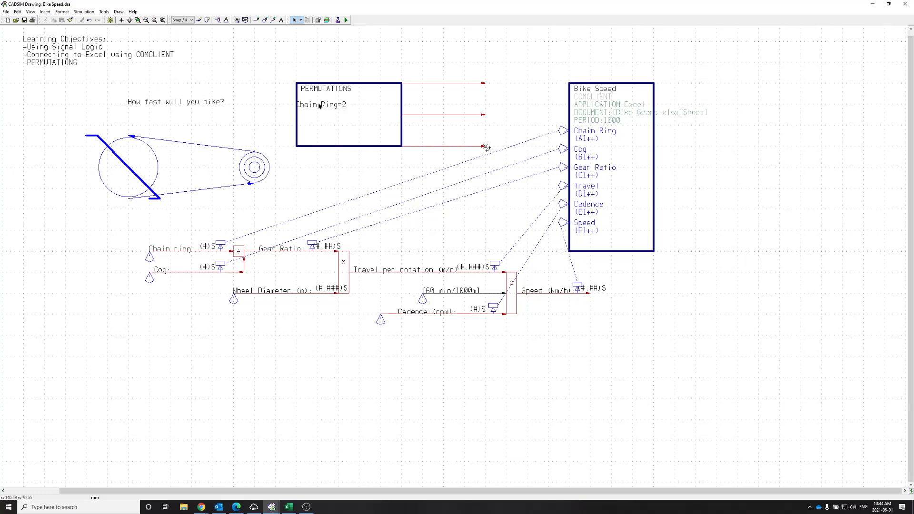
Add the process text "Cog=8" of type Unit Cast to the PERMUTATIONS polygon below the Chain Ring text.
{"action": "left_click", "coordinate": [227, 20]}
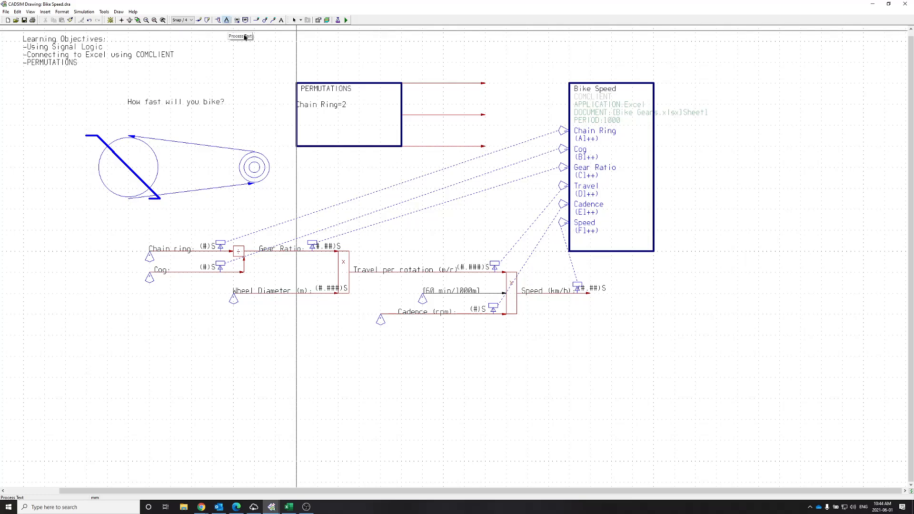
{"action": "left_click", "coordinate": [296, 125]}
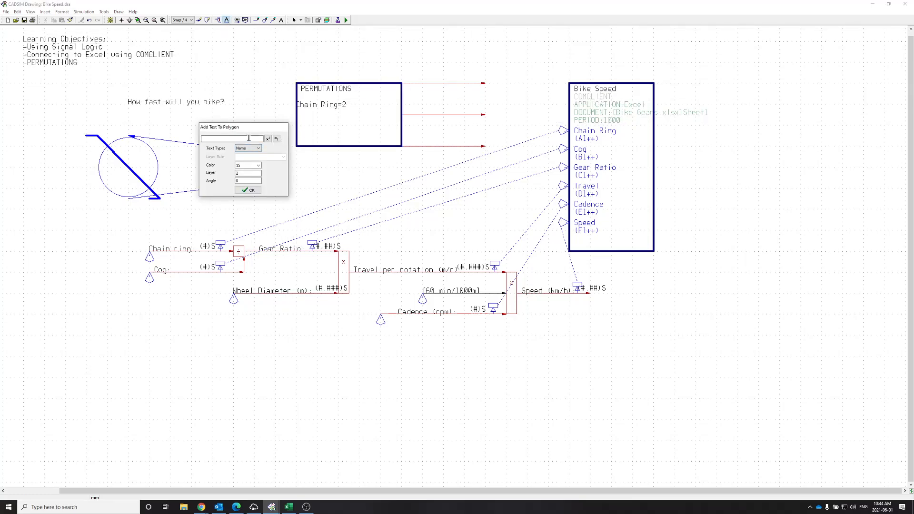
{"action": "type", "text": "Cog=8"}
{"action": "left_click", "coordinate": [249, 148]}
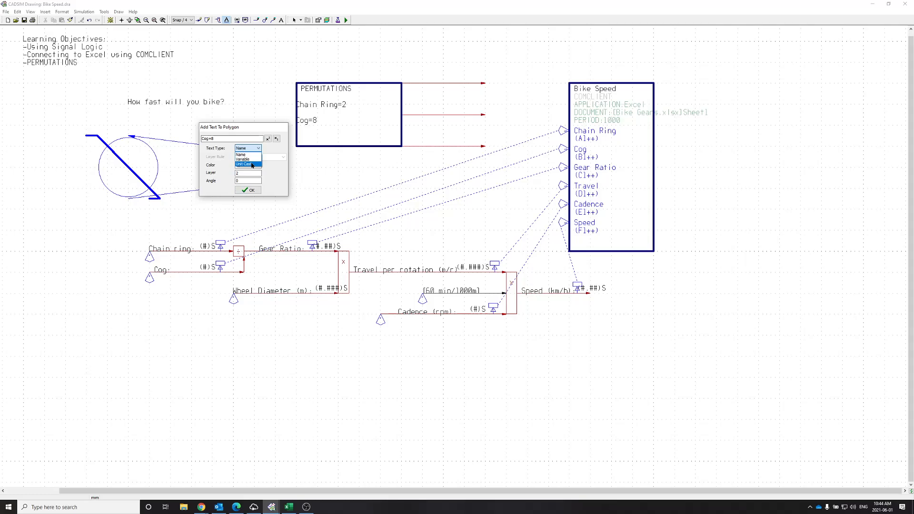
{"action": "left_click", "coordinate": [253, 164]}
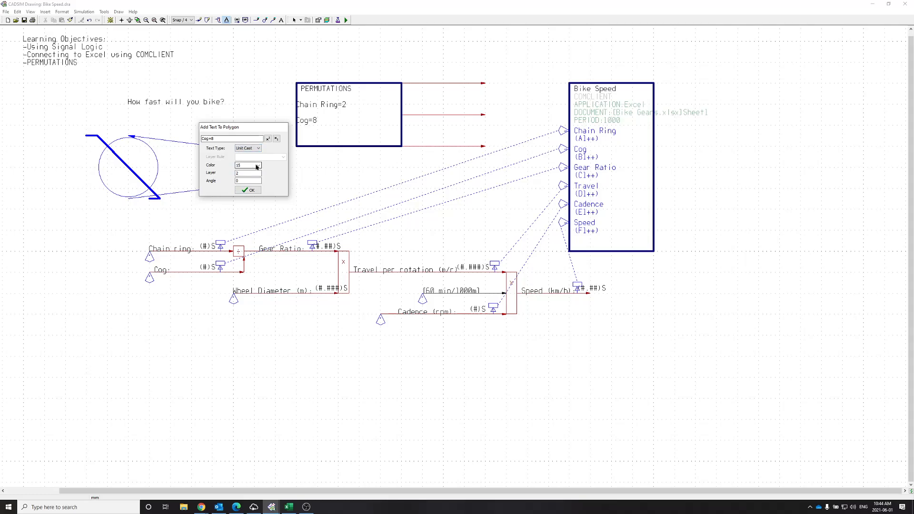
{"action": "left_click", "coordinate": [248, 191]}
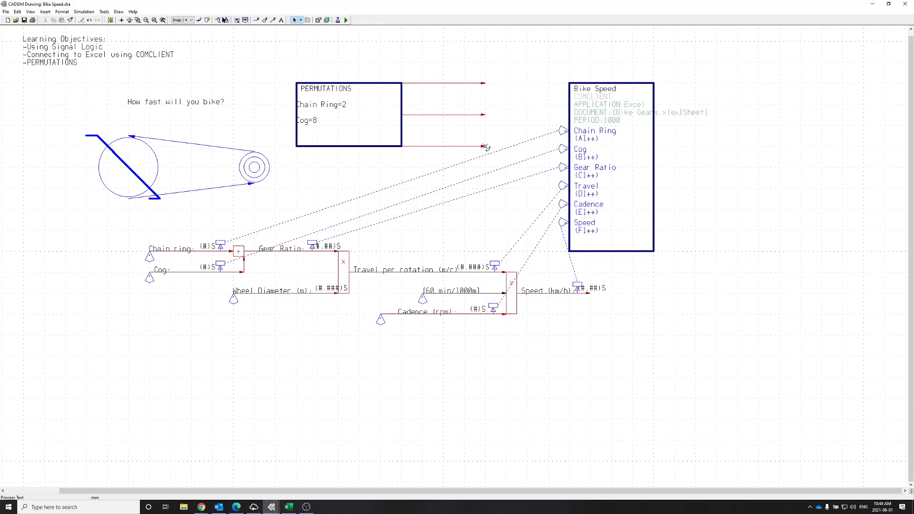
Add the Unit Cast text "Cadence=8" to the PERMUTATIONS polygon and move the Cog=8 text up to space the three lines evenly.
{"action": "left_click", "coordinate": [227, 19]}
{"action": "left_click", "coordinate": [296, 137]}
{"action": "type", "text": "Cadence=8"}
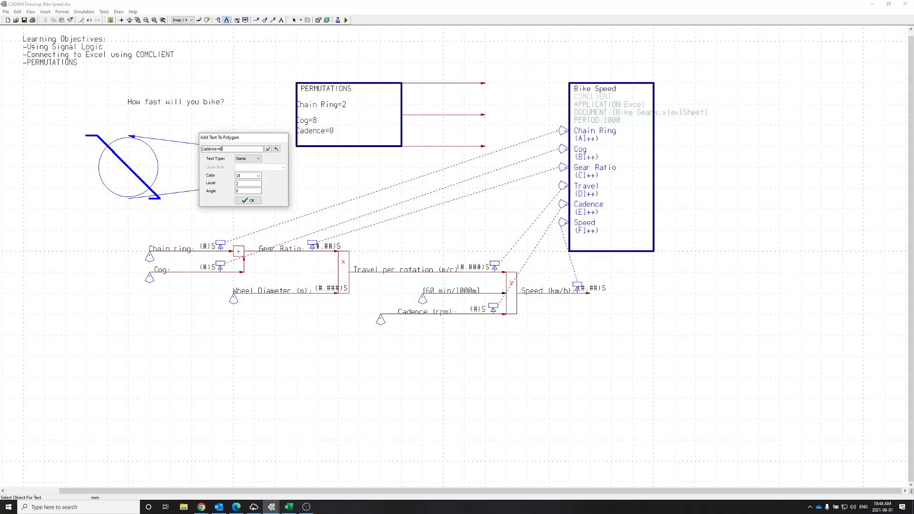
{"action": "left_click", "coordinate": [257, 159]}
{"action": "left_click", "coordinate": [247, 172]}
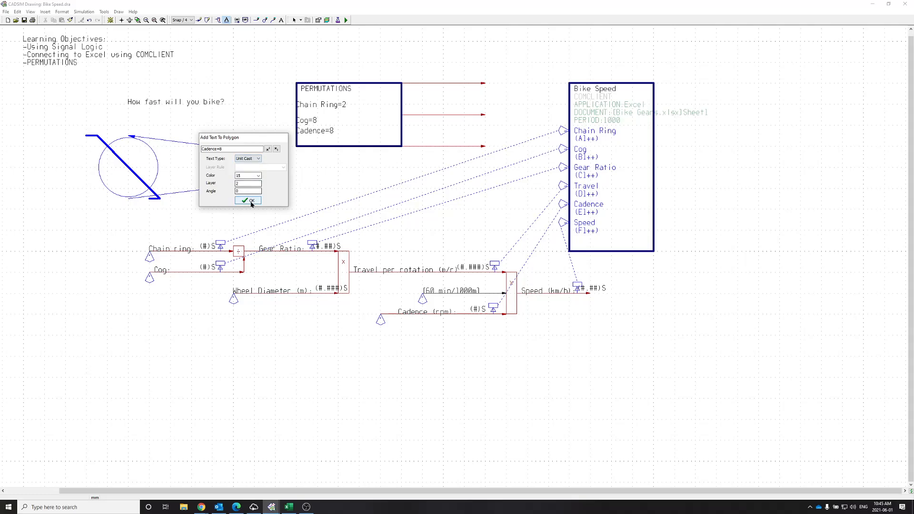
{"action": "left_click", "coordinate": [248, 201]}
{"action": "double_click", "coordinate": [298, 123]}
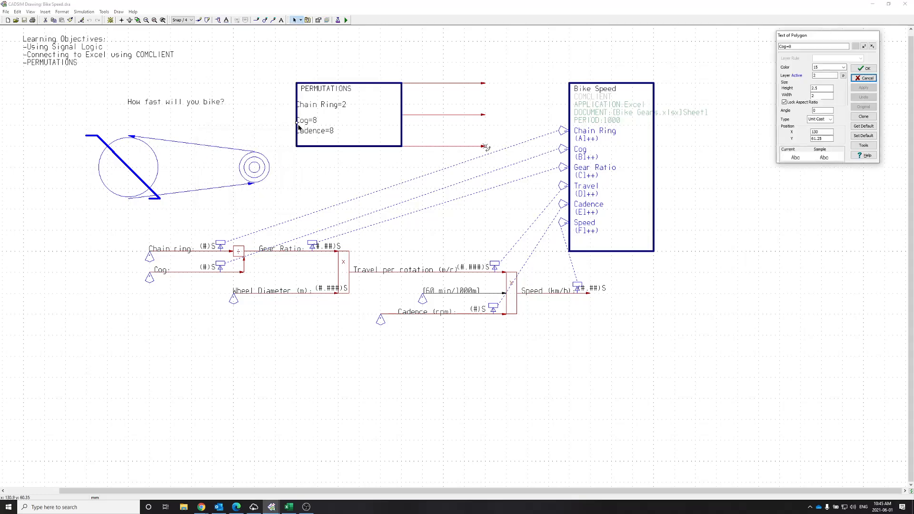
{"action": "left_click_drag", "start_coordinate": [297, 125], "coordinate": [298, 122]}
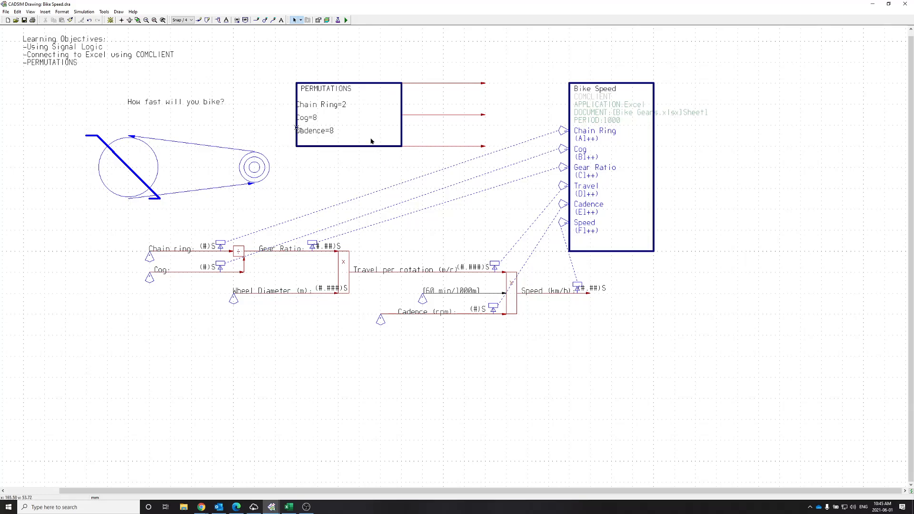
Start the simulation and place a multiple specification inside the PERMUTATIONS polygon that equates TrialDuration to 1000, cancelling the following free-variable specification.
{"action": "left_click", "coordinate": [346, 20]}
{"action": "left_click", "coordinate": [429, 261]}
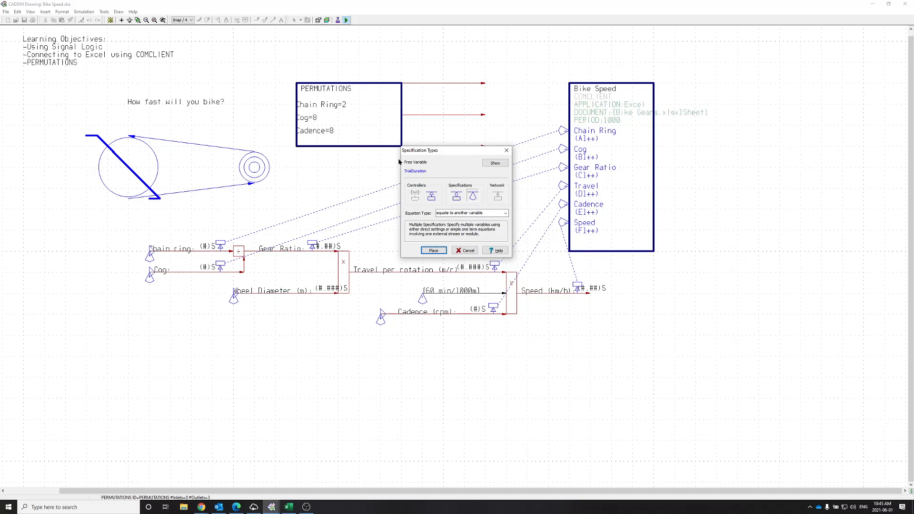
{"action": "left_click", "coordinate": [434, 251]}
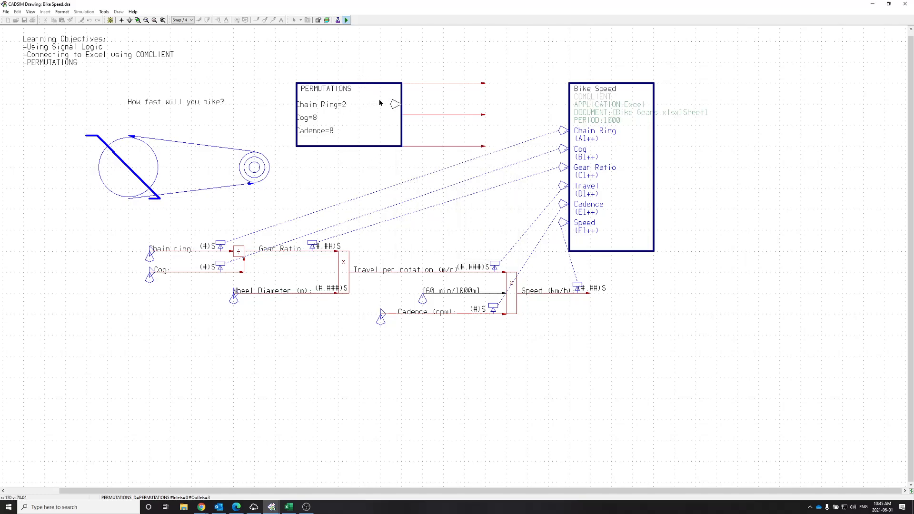
{"action": "left_click", "coordinate": [381, 101]}
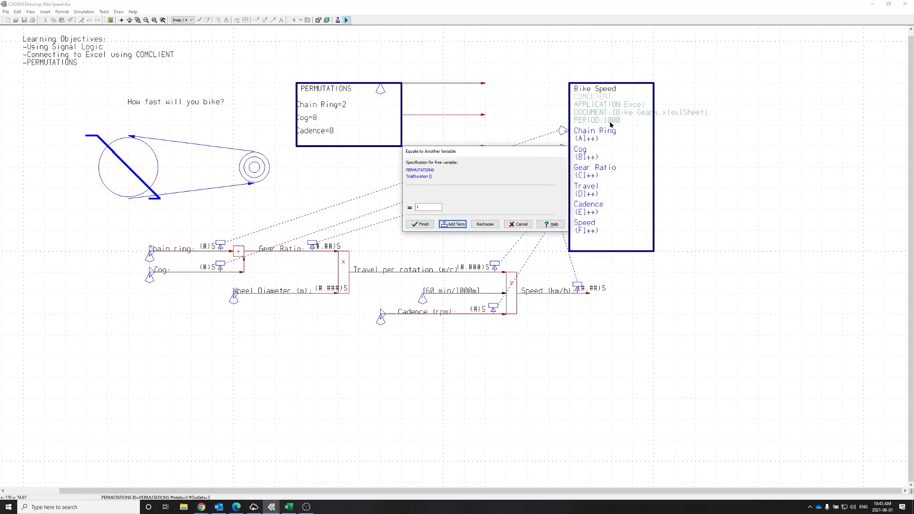
{"action": "type", "text": "000"}
{"action": "left_click", "coordinate": [416, 227]}
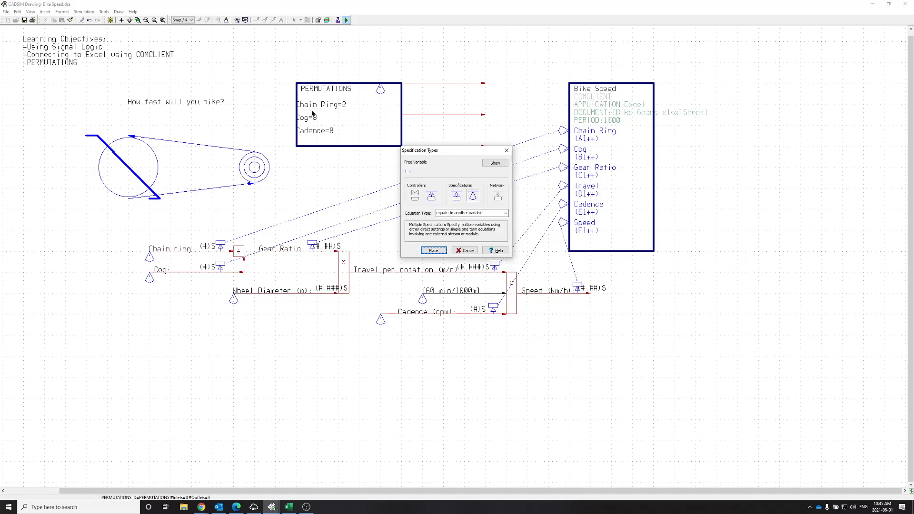
{"action": "left_click", "coordinate": [464, 252]}
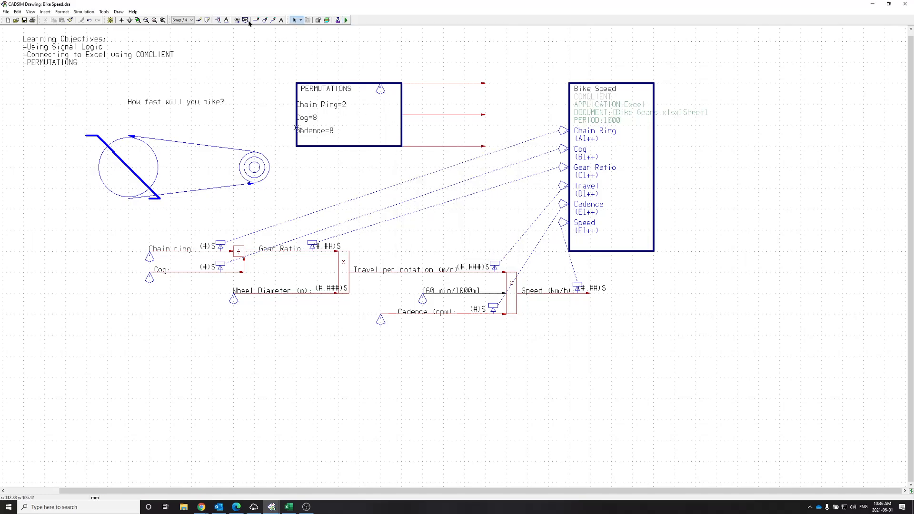
Add the process text "Chain Ring" to the upper outlet stream of the PERMUTATIONS polygon.
{"action": "key", "text": "Delete"}
{"action": "double_click", "coordinate": [450, 87]}
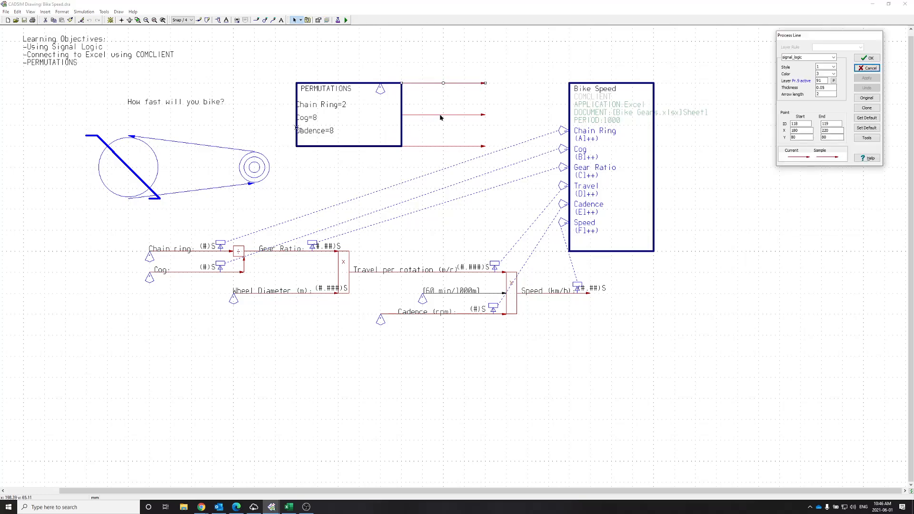
{"action": "left_click", "coordinate": [227, 20]}
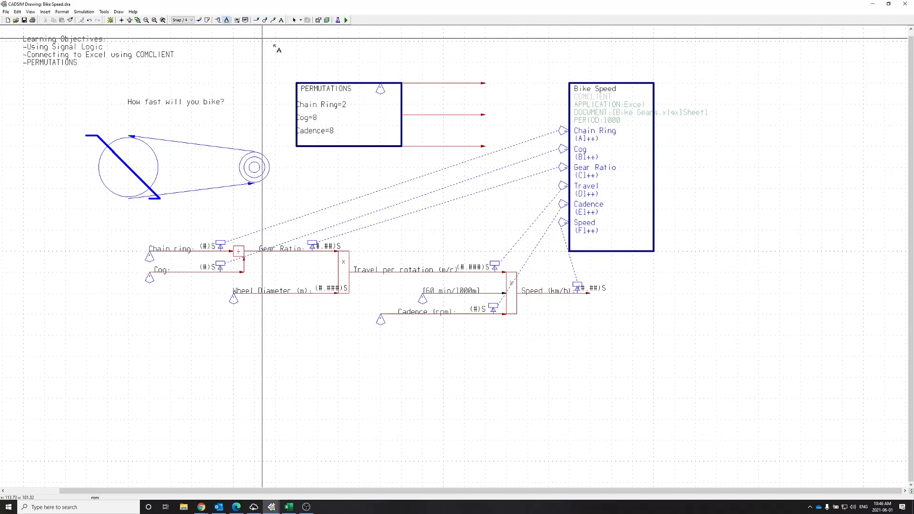
{"action": "left_click", "coordinate": [417, 84]}
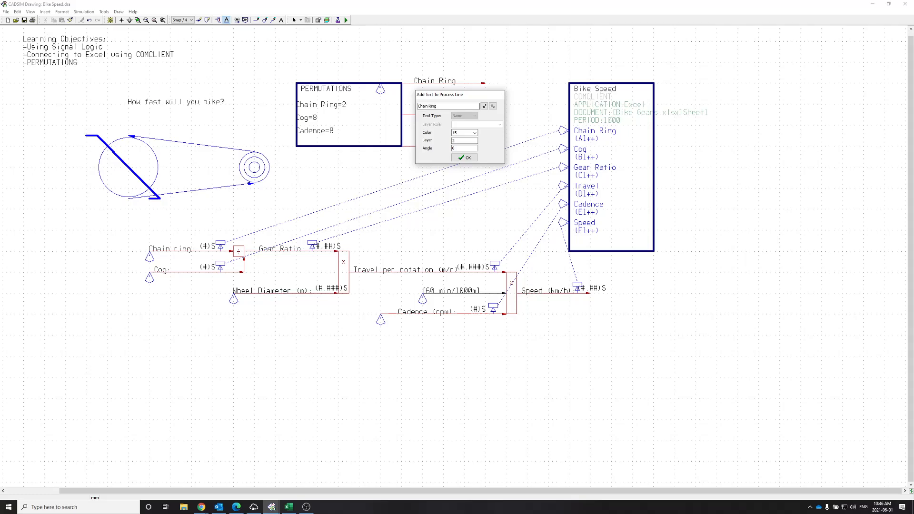
{"action": "left_click", "coordinate": [465, 158]}
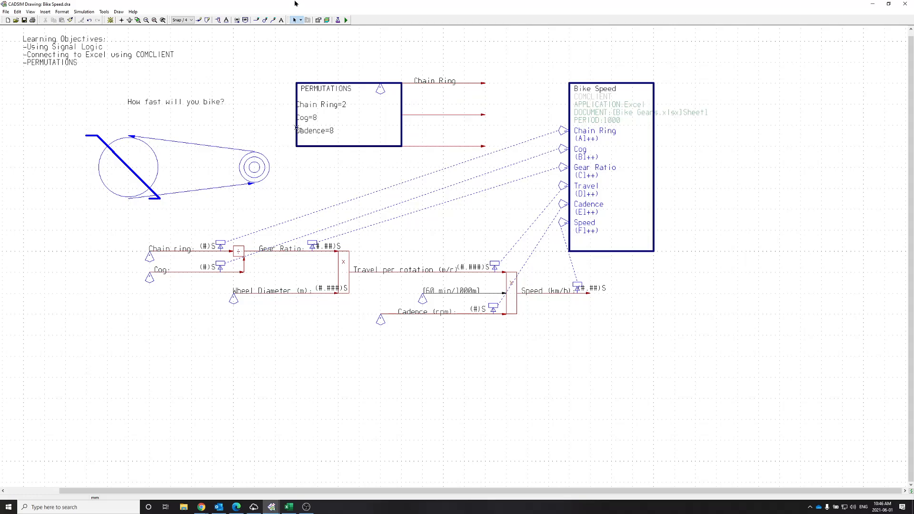
Name the middle outlet stream of the PERMUTATIONS polygon "Cog" and the lower outlet stream "Cadence".
{"action": "left_click", "coordinate": [227, 20]}
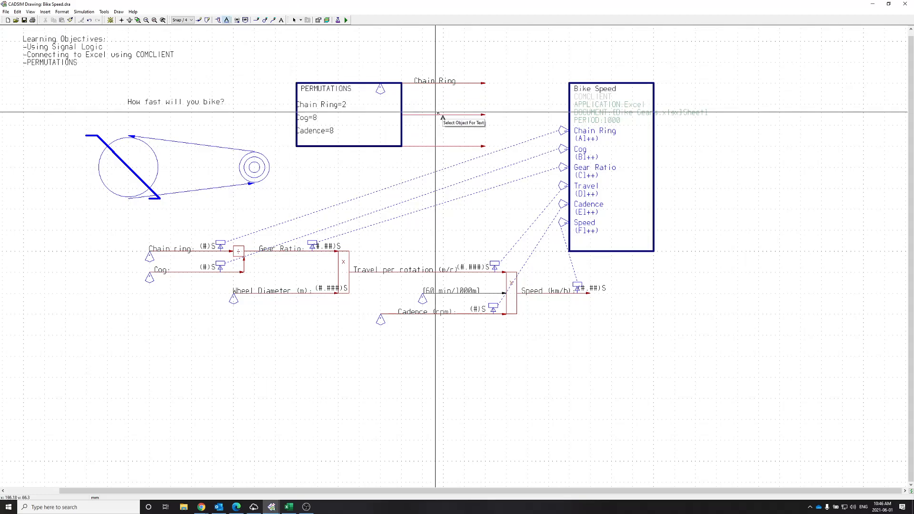
{"action": "left_click", "coordinate": [424, 115]}
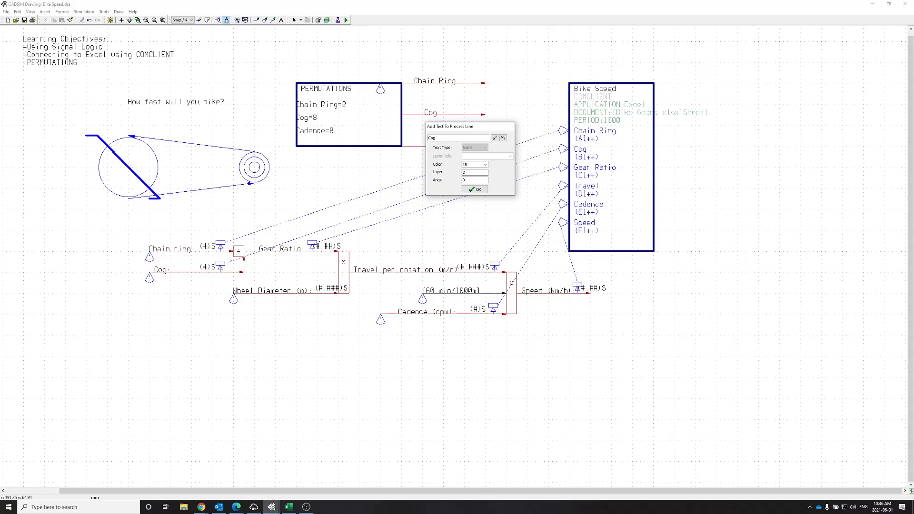
{"action": "left_click", "coordinate": [475, 190]}
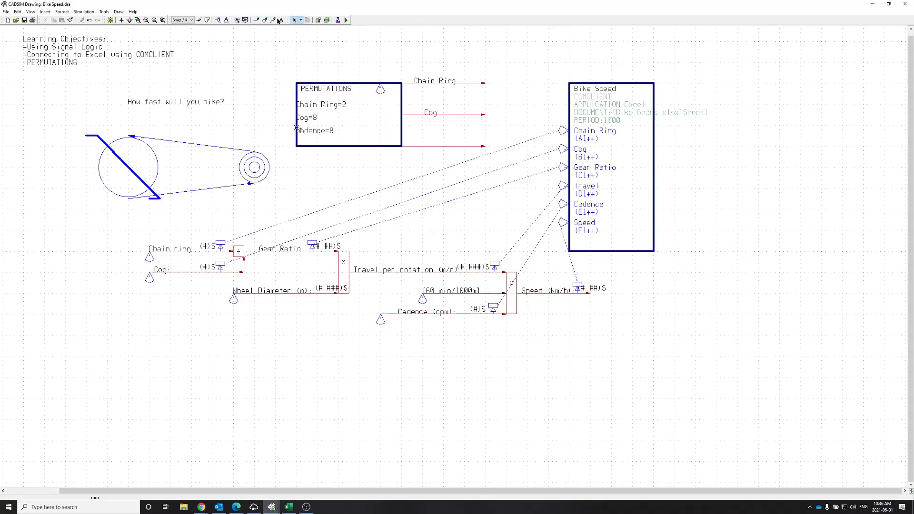
{"action": "left_click", "coordinate": [227, 20]}
{"action": "left_click", "coordinate": [423, 147]}
{"action": "type", "text": "Cadence"}
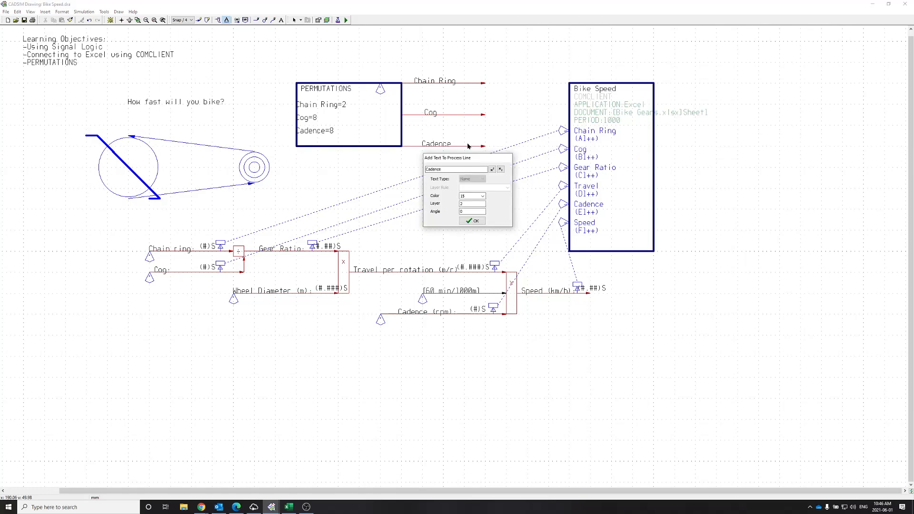
{"action": "left_click", "coordinate": [472, 221]}
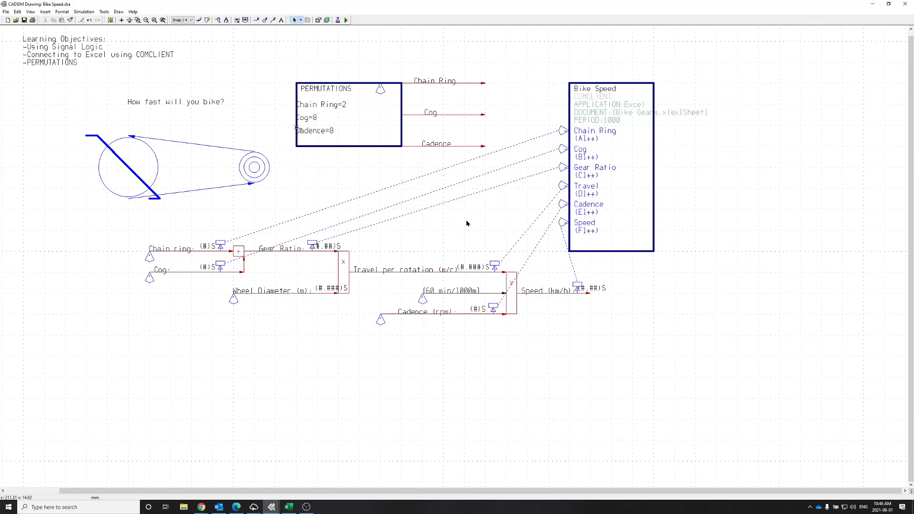
Place the (#)S format on the Chain Ring, Cog and Cadence outlet streams of the PERMUTATIONS polygon.
{"action": "left_click", "coordinate": [238, 20]}
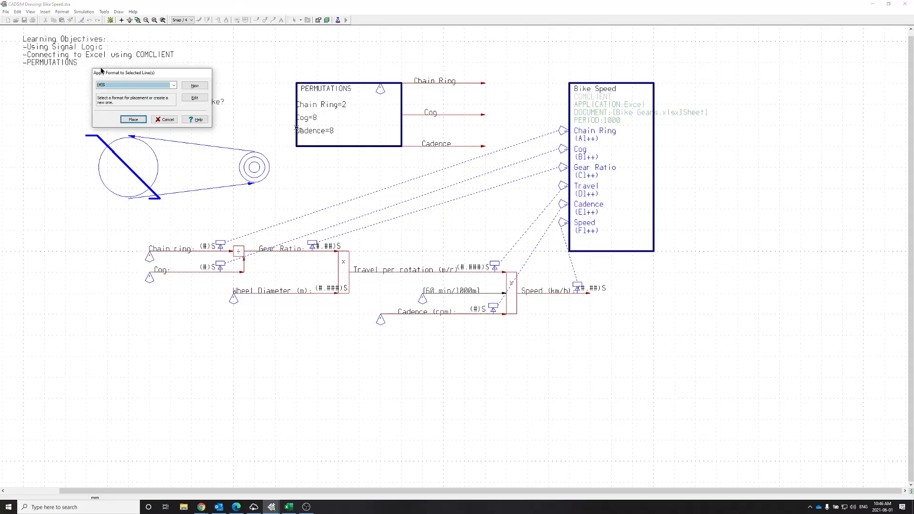
{"action": "left_click", "coordinate": [137, 121]}
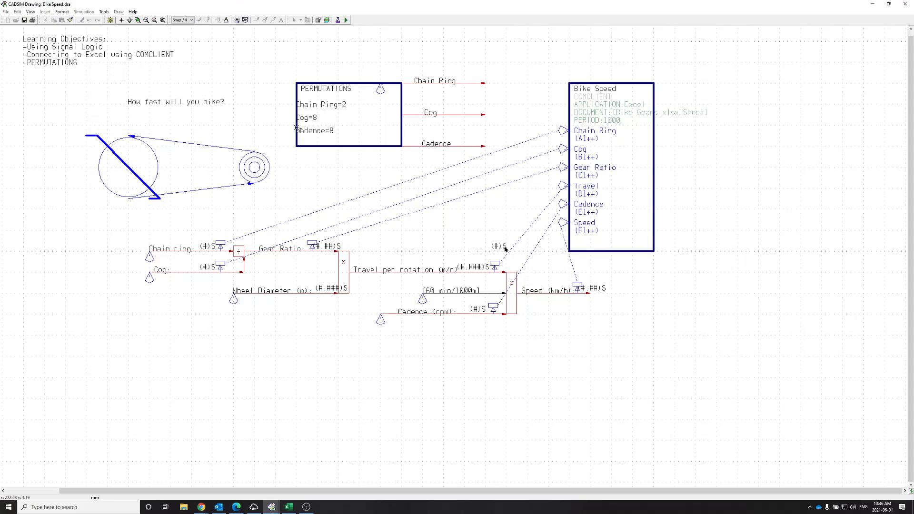
{"action": "left_click", "coordinate": [445, 84]}
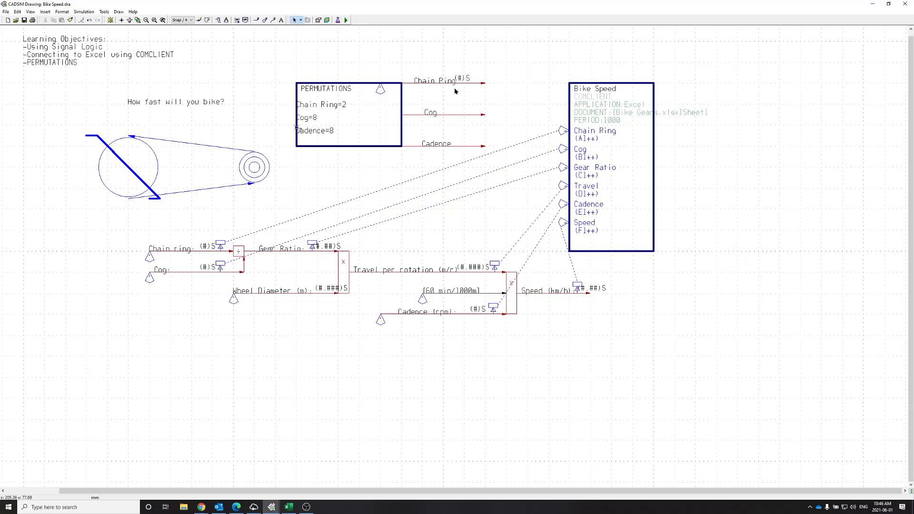
{"action": "left_click", "coordinate": [237, 21]}
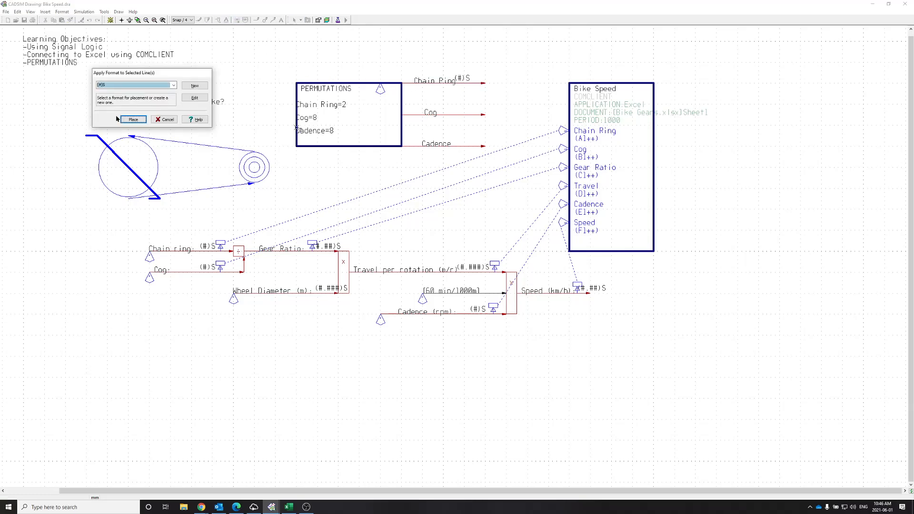
{"action": "left_click", "coordinate": [133, 119]}
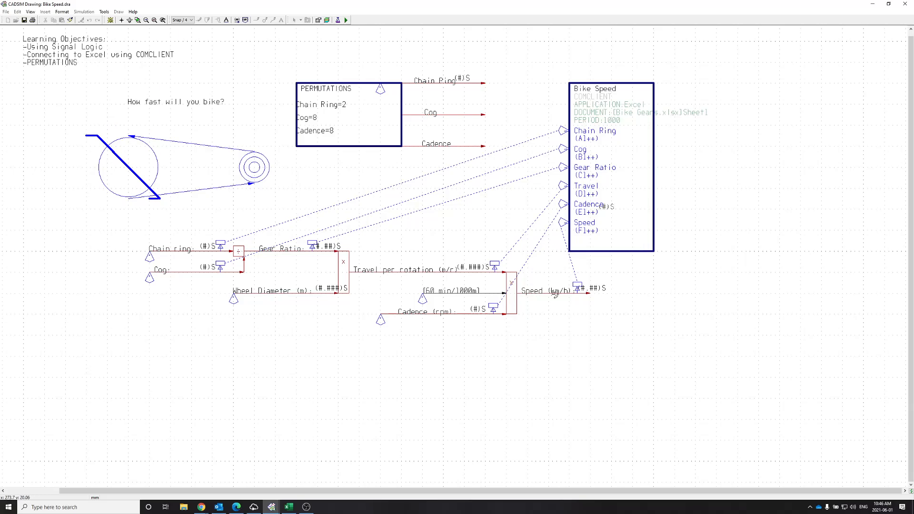
{"action": "left_click", "coordinate": [460, 114]}
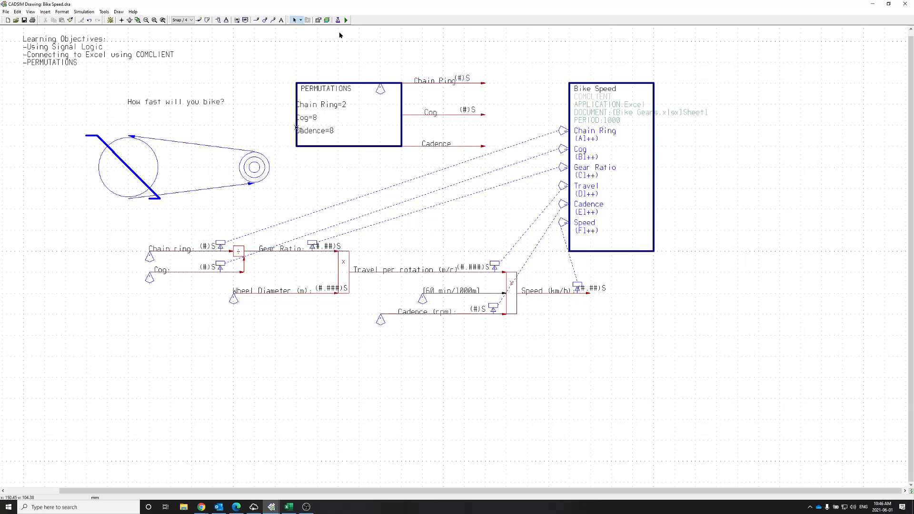
{"action": "left_click", "coordinate": [238, 21]}
{"action": "left_click", "coordinate": [132, 119]}
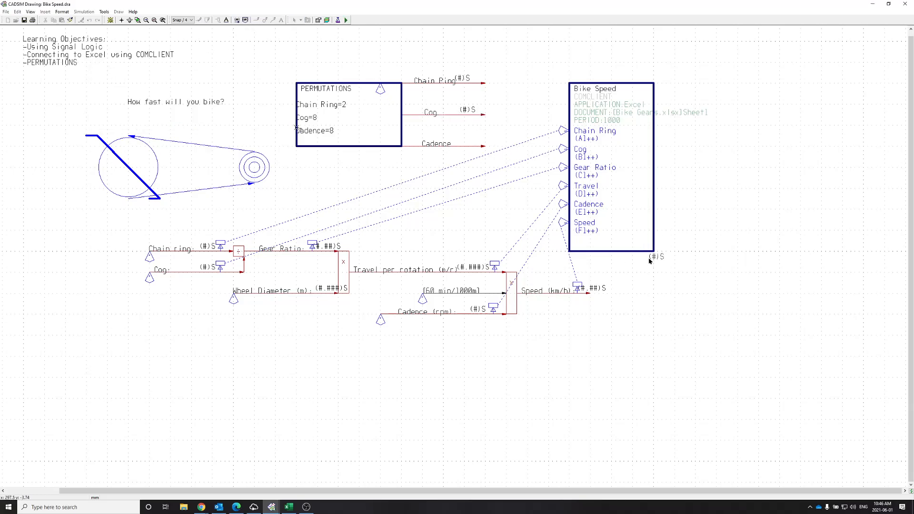
{"action": "left_click", "coordinate": [448, 155]}
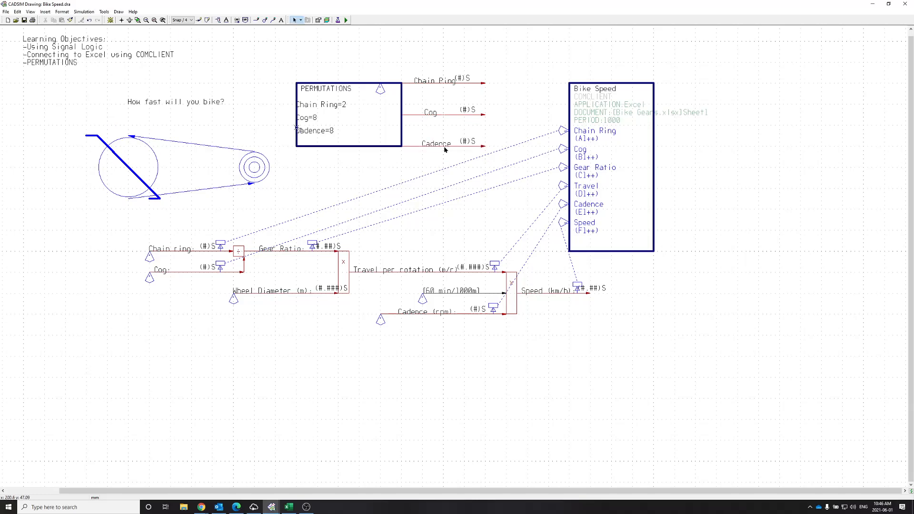
Align the outlet stream texts by moving the Chain Ring format away from its name and the Cog and Cadence names toward the polygon.
{"action": "double_click", "coordinate": [459, 80]}
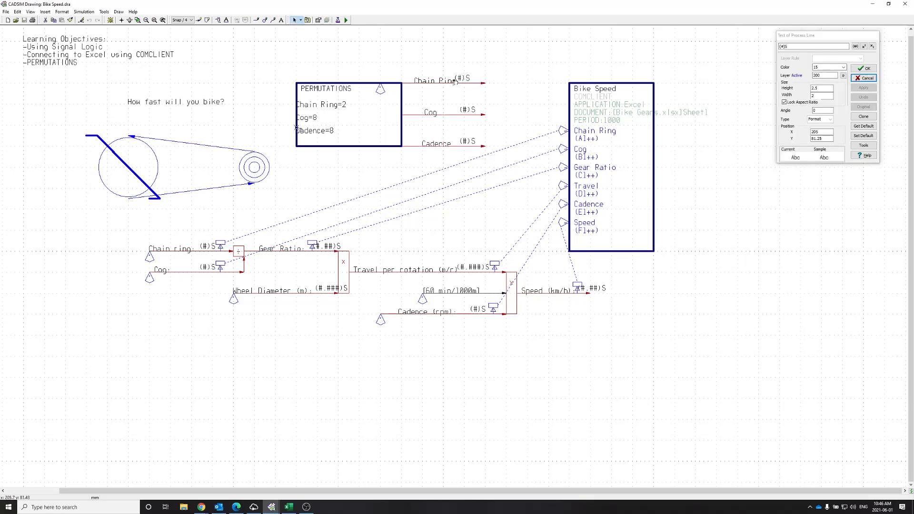
{"action": "left_click_drag", "start_coordinate": [460, 81], "coordinate": [463, 81]}
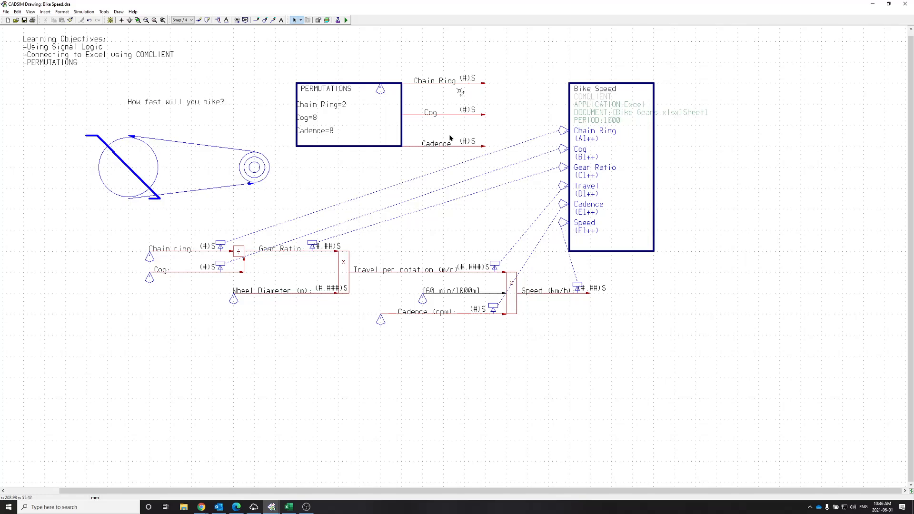
{"action": "double_click", "coordinate": [431, 115]}
{"action": "left_click_drag", "start_coordinate": [428, 115], "coordinate": [416, 117]}
{"action": "double_click", "coordinate": [431, 146]}
{"action": "left_click", "coordinate": [424, 148]}
{"action": "left_click_drag", "start_coordinate": [424, 149], "coordinate": [419, 148]}
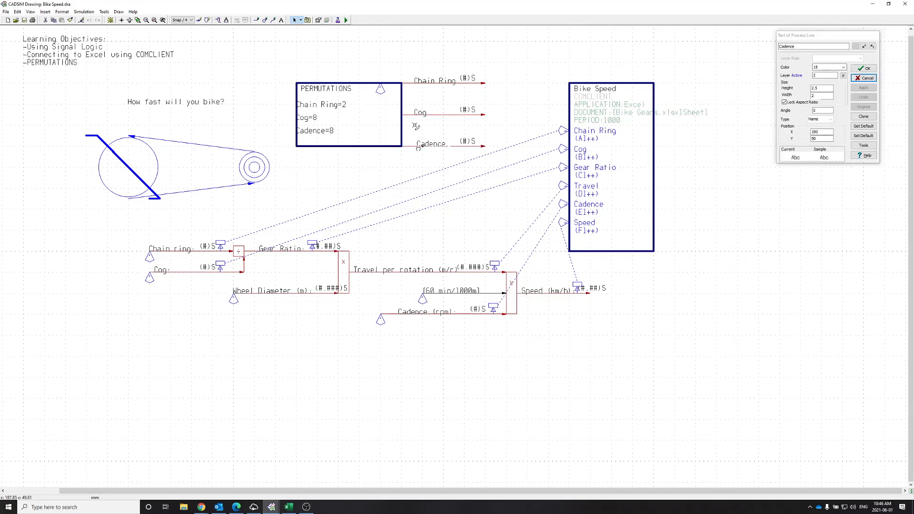
Start the simulation and open the specification choices for the PERMUTATIONS module's free variable Chain Ring_1.
{"action": "left_click", "coordinate": [346, 20]}
{"action": "left_click", "coordinate": [428, 260]}
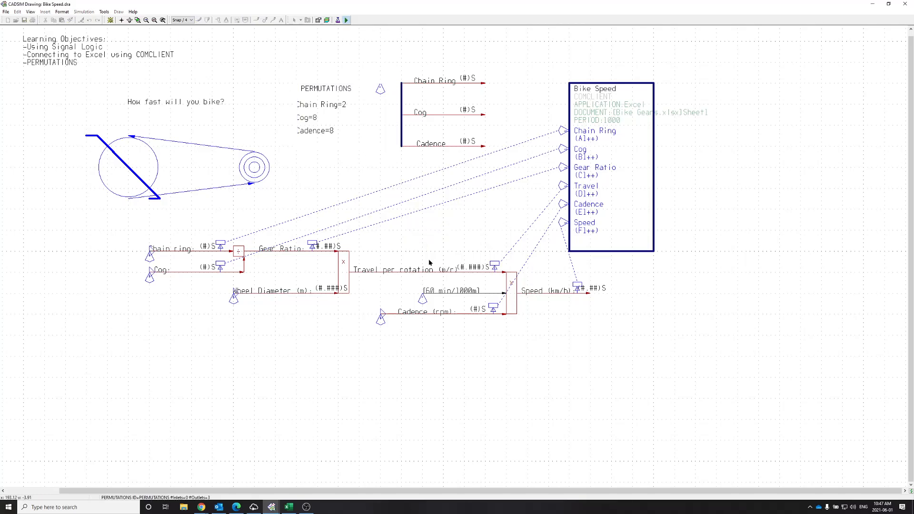
{"action": "left_click_drag", "start_coordinate": [434, 154], "coordinate": [405, 161]}
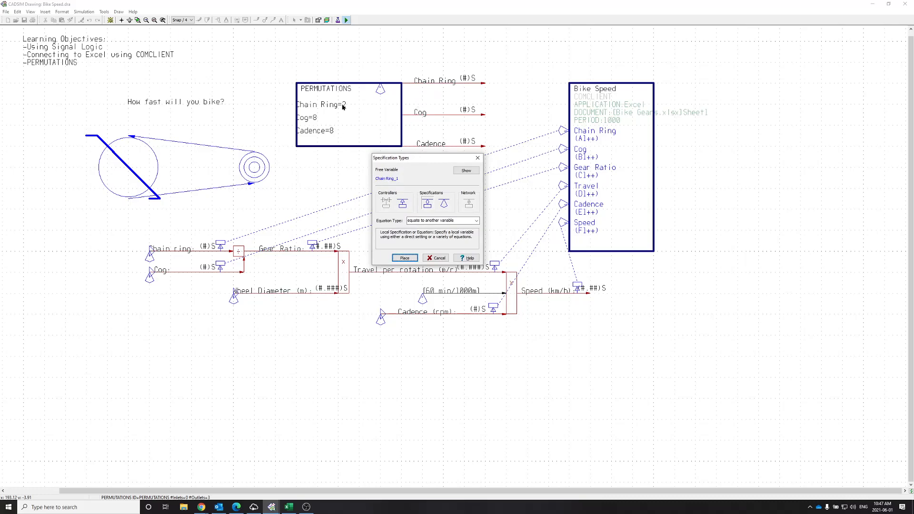
{"action": "left_click", "coordinate": [404, 258]}
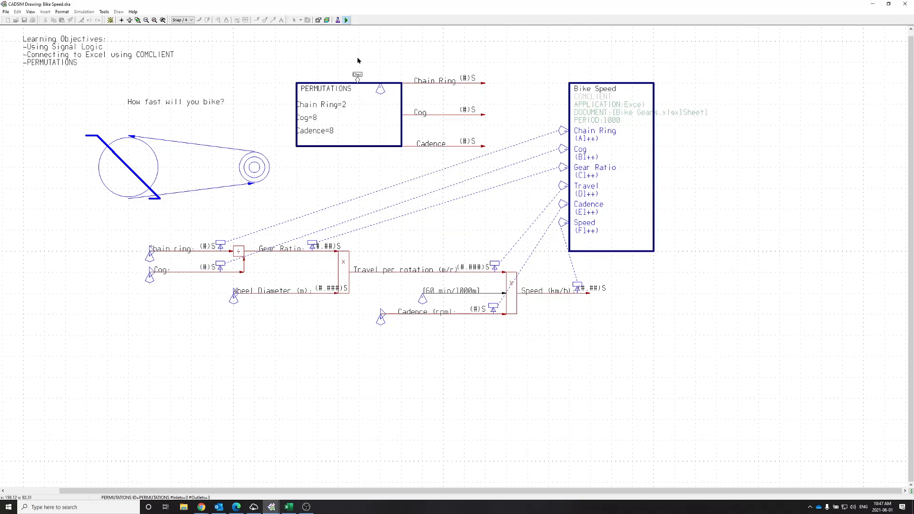
{"action": "left_click", "coordinate": [367, 93]}
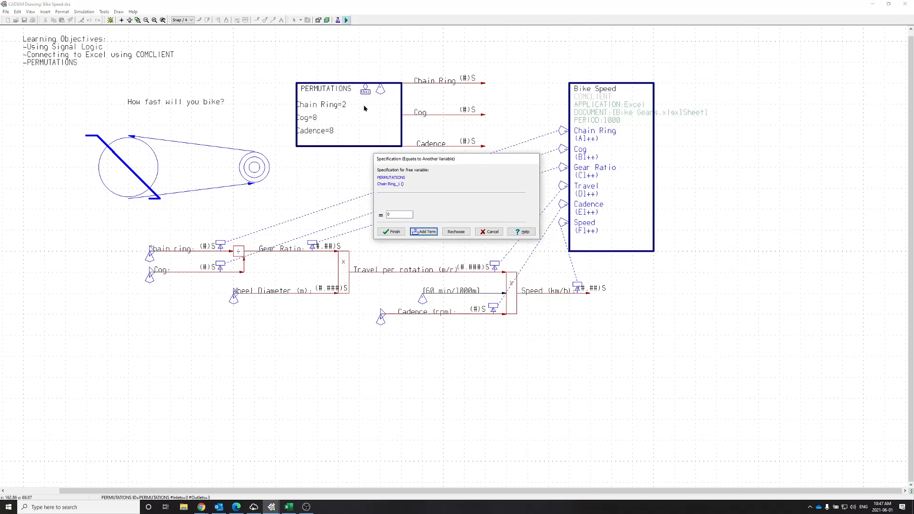
{"action": "left_click", "coordinate": [456, 232]}
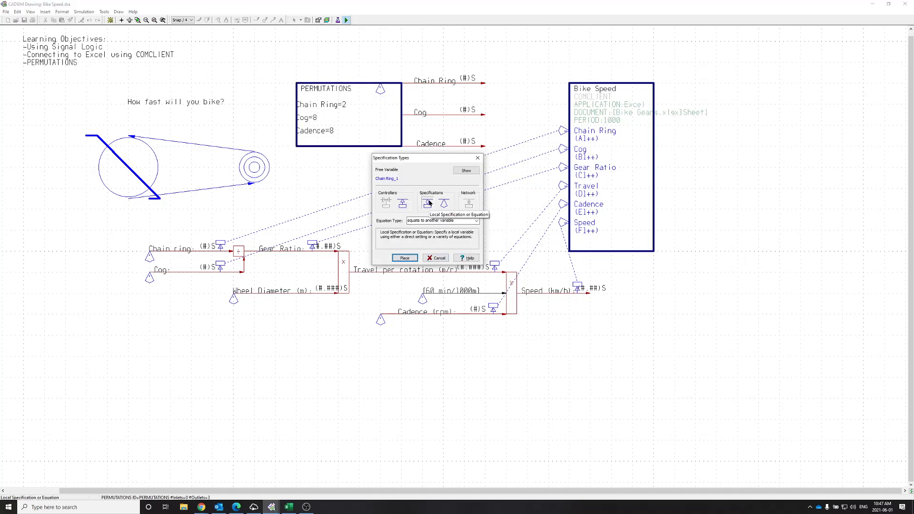
Specify Chain Ring_1 as 53 using a Multiple Specification with direct setting, placed on the existing specification symbol inside the PERMUTATIONS module.
{"action": "left_click", "coordinate": [443, 204]}
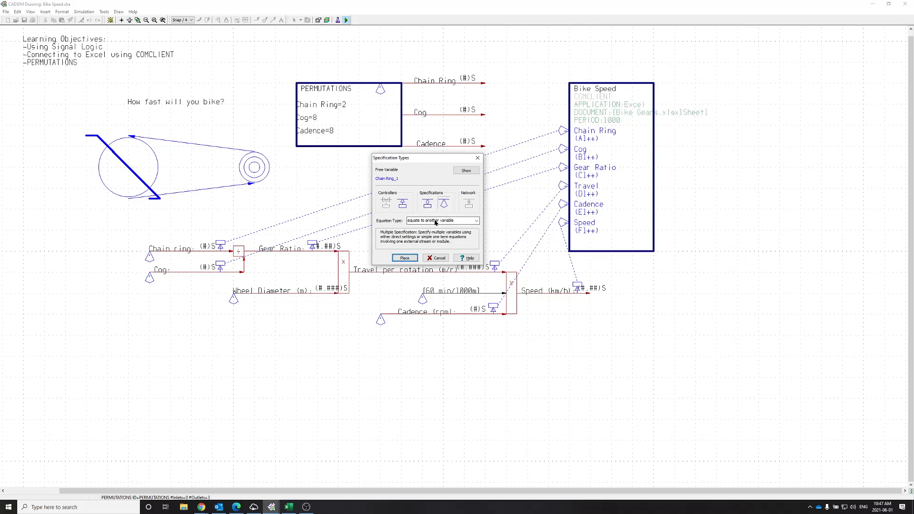
{"action": "left_click", "coordinate": [443, 220]}
{"action": "left_click", "coordinate": [428, 242]}
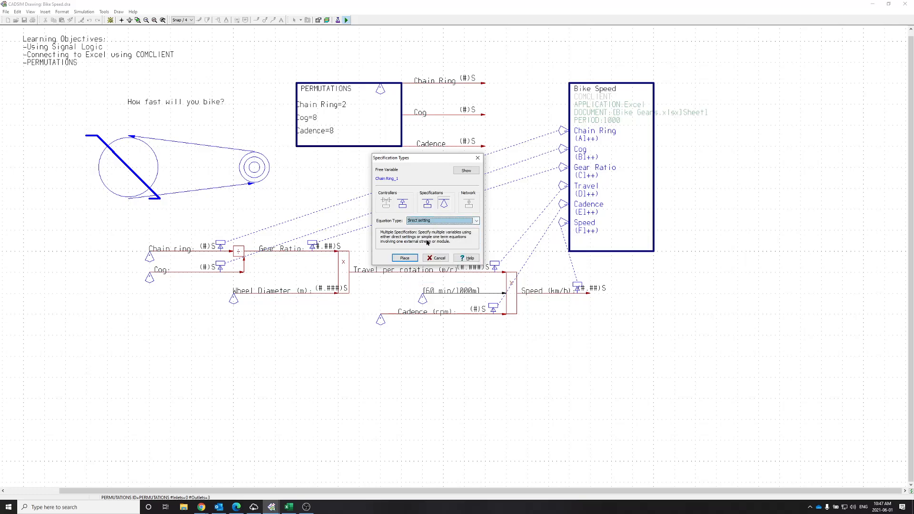
{"action": "left_click", "coordinate": [404, 258]}
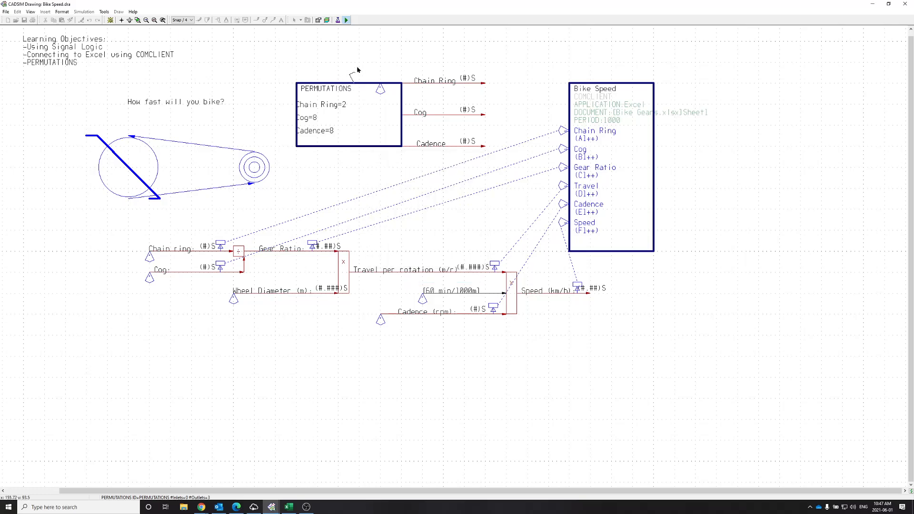
{"action": "left_click", "coordinate": [380, 95]}
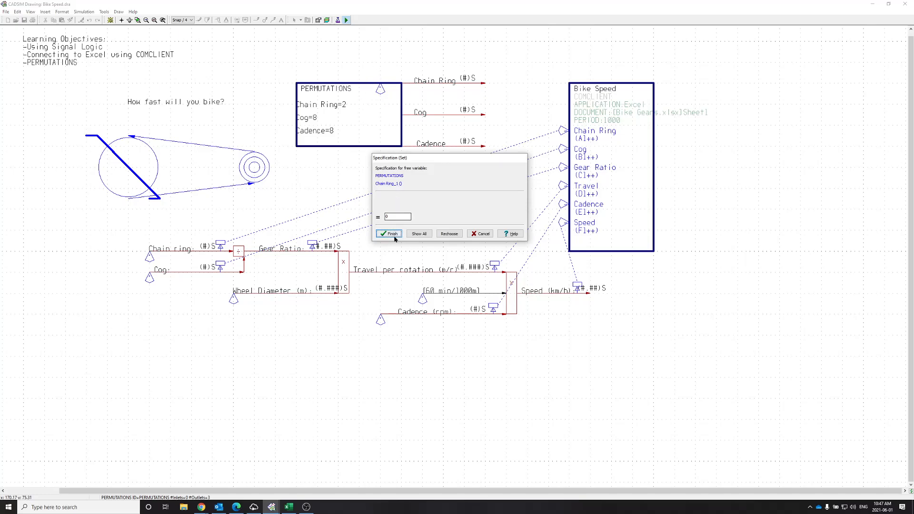
{"action": "double_click", "coordinate": [399, 218]}
{"action": "type", "text": "53"}
{"action": "left_click", "coordinate": [393, 234]}
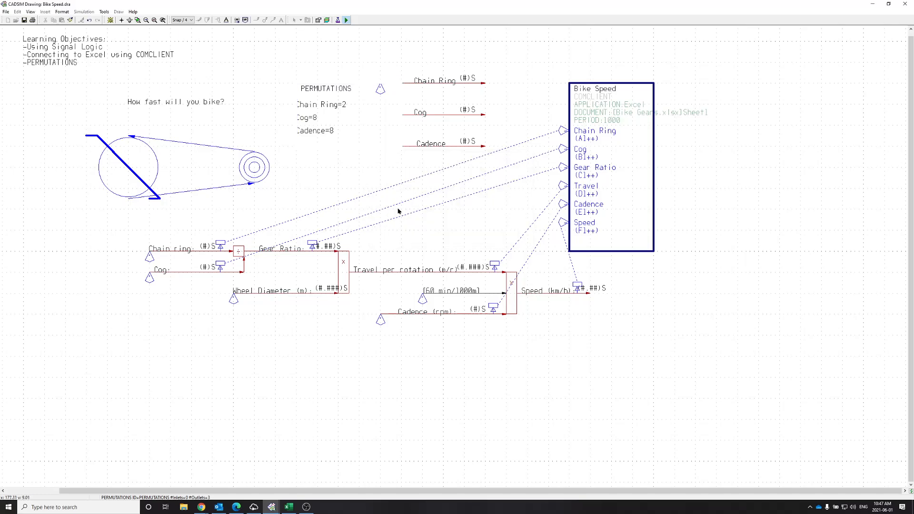
Place a direct setting for Chain Ring_2 on the PERMUTATIONS module's specification symbol and set it to 39.
{"action": "left_click", "coordinate": [405, 260]}
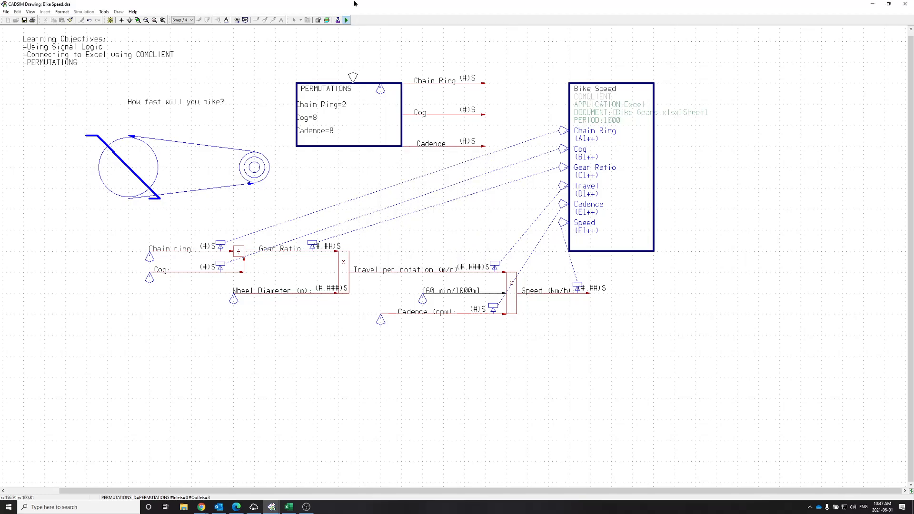
{"action": "left_click", "coordinate": [381, 92]}
{"action": "double_click", "coordinate": [394, 216]}
{"action": "type", "text": "39"}
{"action": "double_click", "coordinate": [394, 216]}
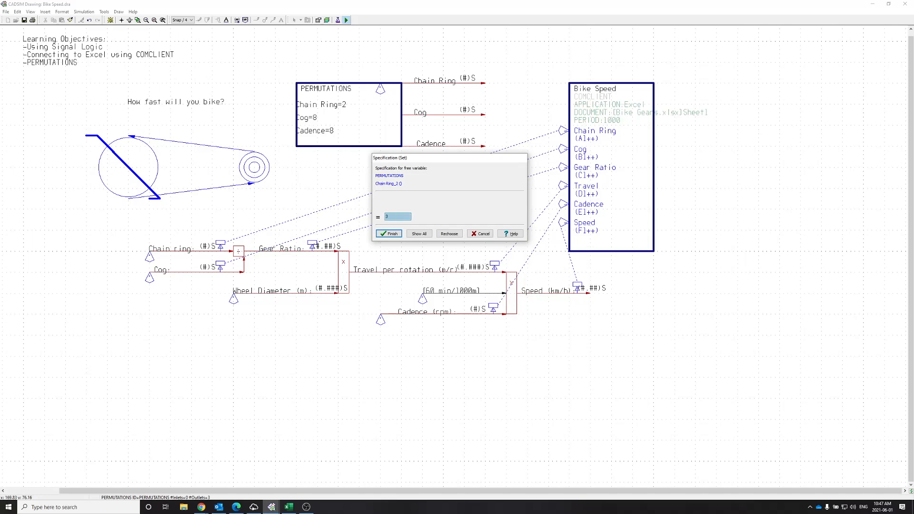
{"action": "left_click", "coordinate": [392, 234]}
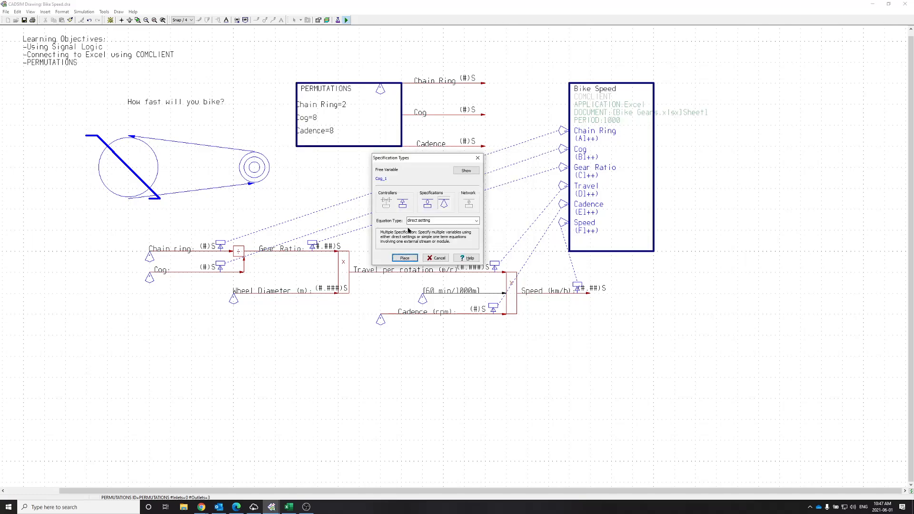
Place direct settings for Cog_1 and Cog_2 on the PERMUTATIONS module, with values 11 and 13.
{"action": "left_click", "coordinate": [405, 259]}
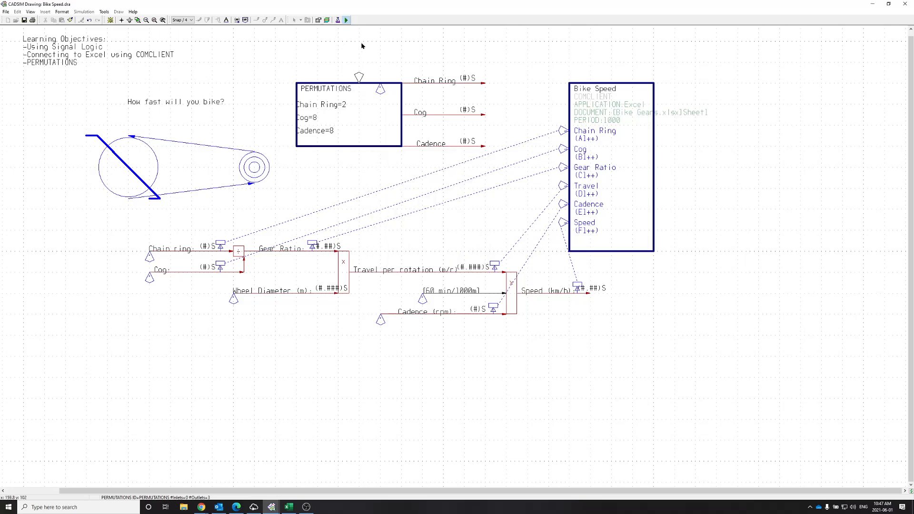
{"action": "left_click", "coordinate": [381, 114]}
{"action": "double_click", "coordinate": [401, 217]}
{"action": "type", "text": "11"}
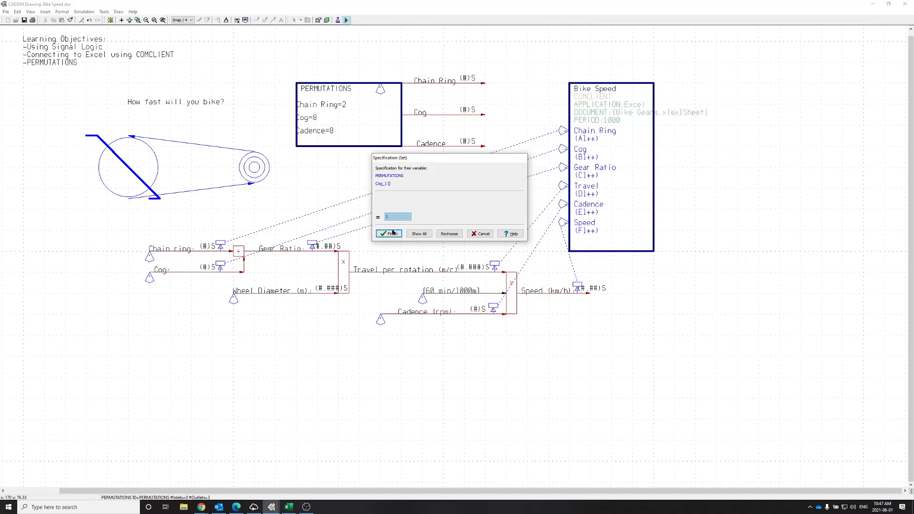
{"action": "left_click", "coordinate": [391, 234]}
{"action": "left_click", "coordinate": [405, 258]}
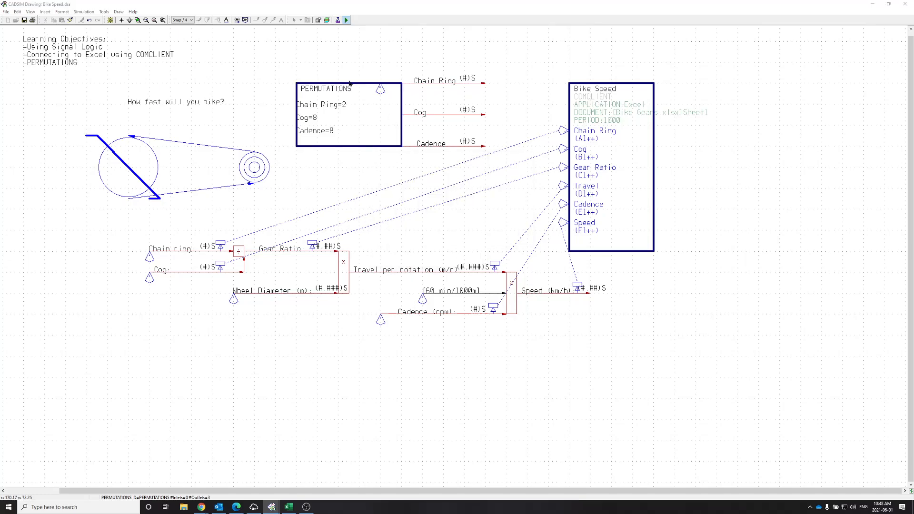
{"action": "left_click", "coordinate": [380, 90]}
{"action": "double_click", "coordinate": [403, 216]}
{"action": "type", "text": "13"}
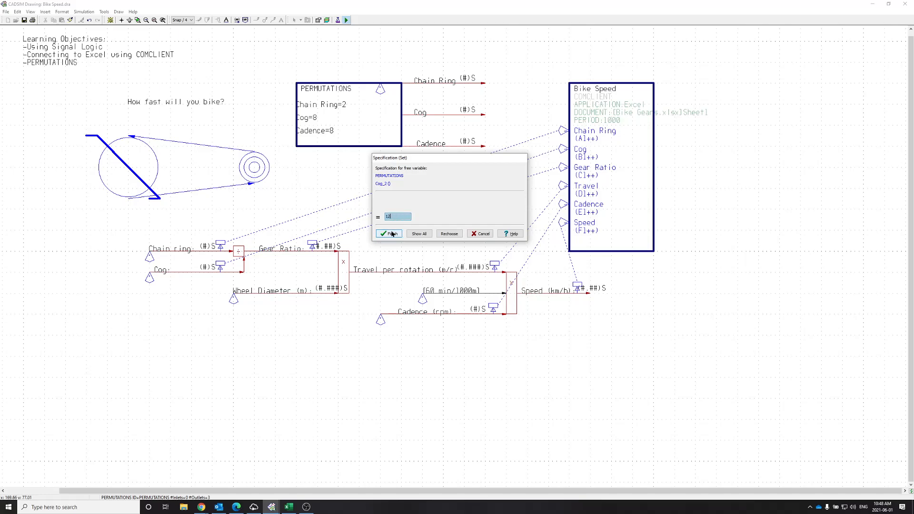
{"action": "left_click", "coordinate": [393, 234]}
Place direct settings for Cog_3 and Cog_4 on the PERMUTATIONS module, with values 15 and 14.
{"action": "left_click", "coordinate": [405, 258]}
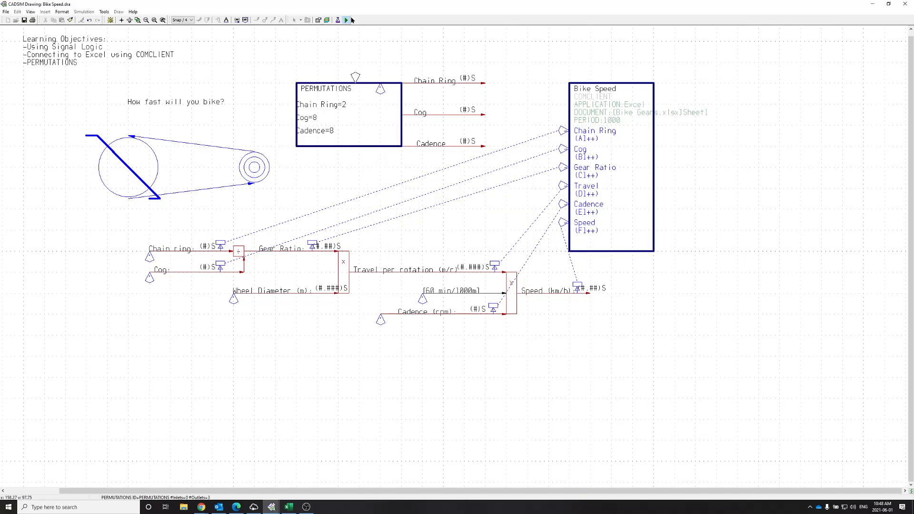
{"action": "left_click", "coordinate": [379, 90]}
{"action": "left_click", "coordinate": [396, 217]}
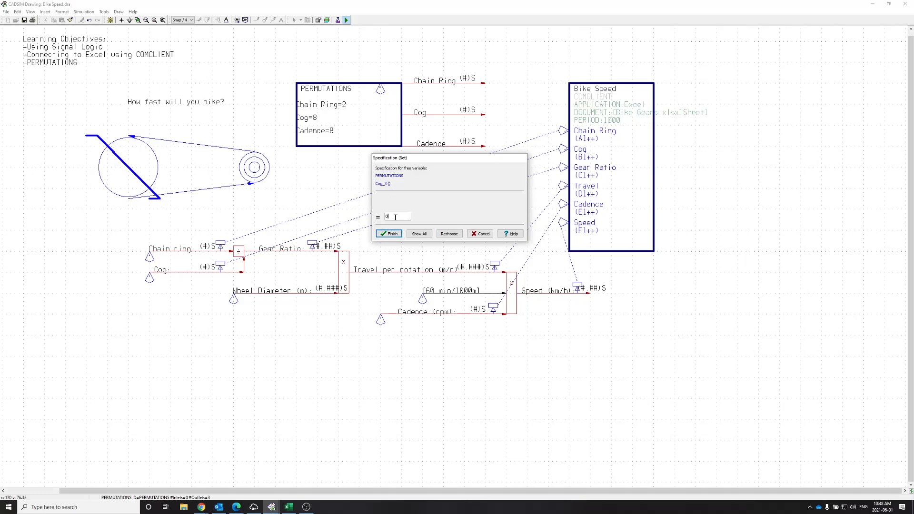
{"action": "type", "text": "15"}
{"action": "left_click", "coordinate": [391, 235]}
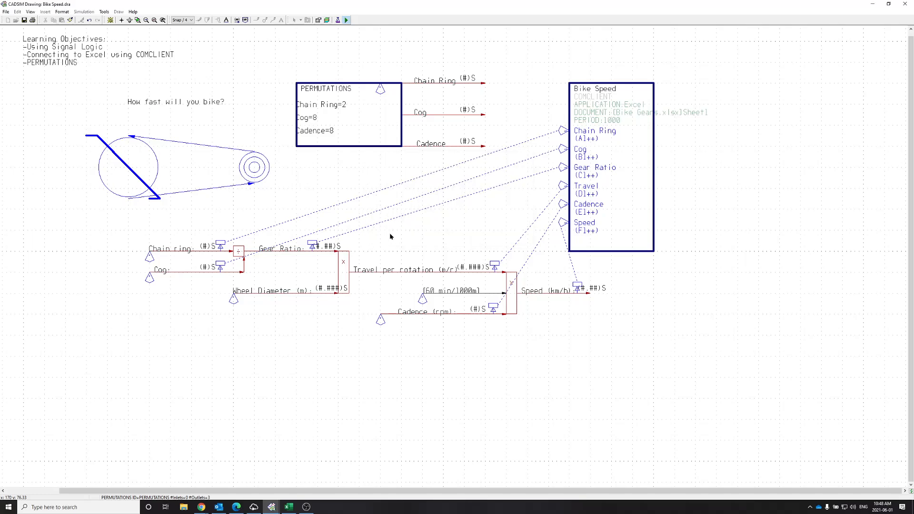
{"action": "left_click", "coordinate": [406, 258]}
{"action": "left_click", "coordinate": [379, 90]}
{"action": "double_click", "coordinate": [399, 218]}
{"action": "type", "text": "14"}
{"action": "left_click", "coordinate": [394, 233]}
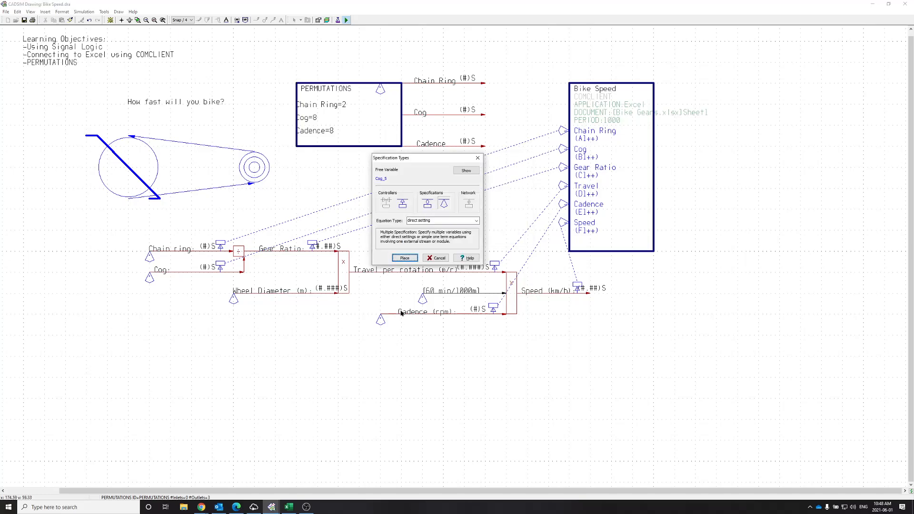
Place direct settings for Cog_5 and Cog_6 on the PERMUTATIONS module and enter their tooth counts.
{"action": "left_click", "coordinate": [405, 259]}
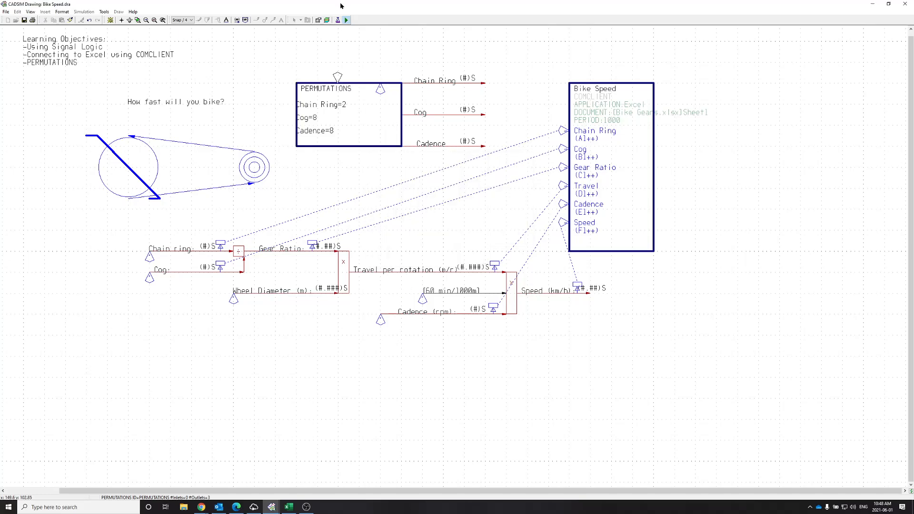
{"action": "left_click", "coordinate": [380, 91]}
{"action": "double_click", "coordinate": [393, 217]}
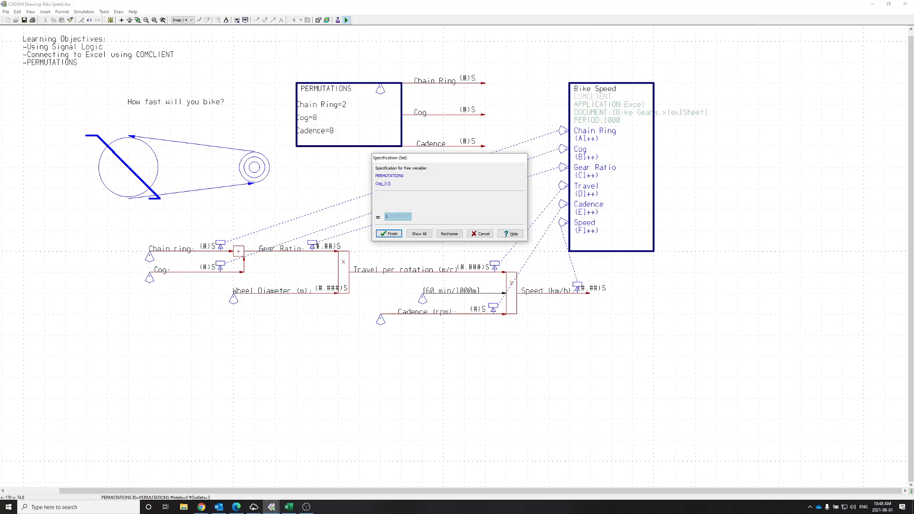
{"action": "left_click", "coordinate": [389, 234]}
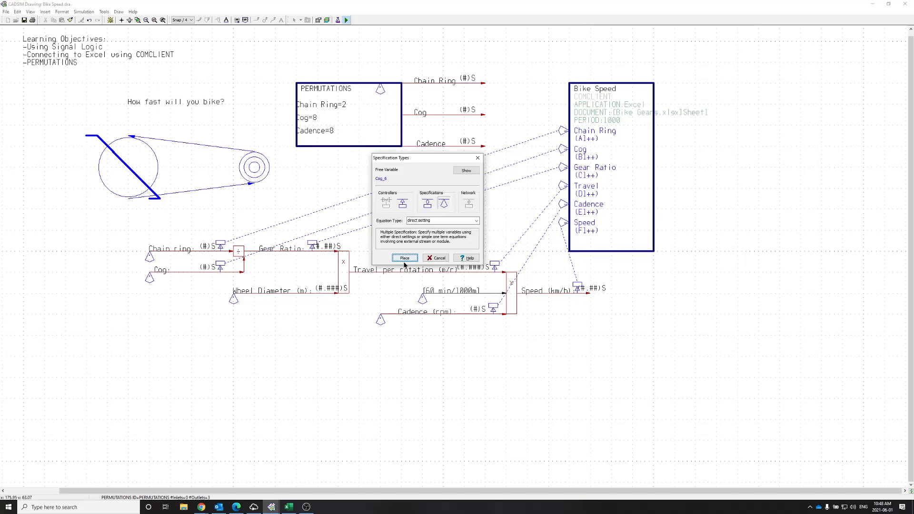
{"action": "left_click", "coordinate": [404, 259]}
{"action": "left_click", "coordinate": [379, 91]}
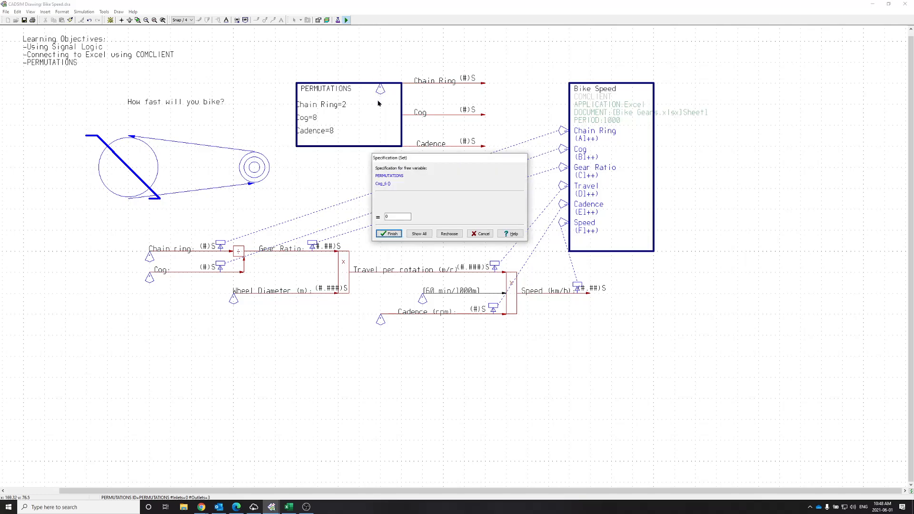
{"action": "double_click", "coordinate": [393, 217]}
{"action": "left_click", "coordinate": [389, 233]}
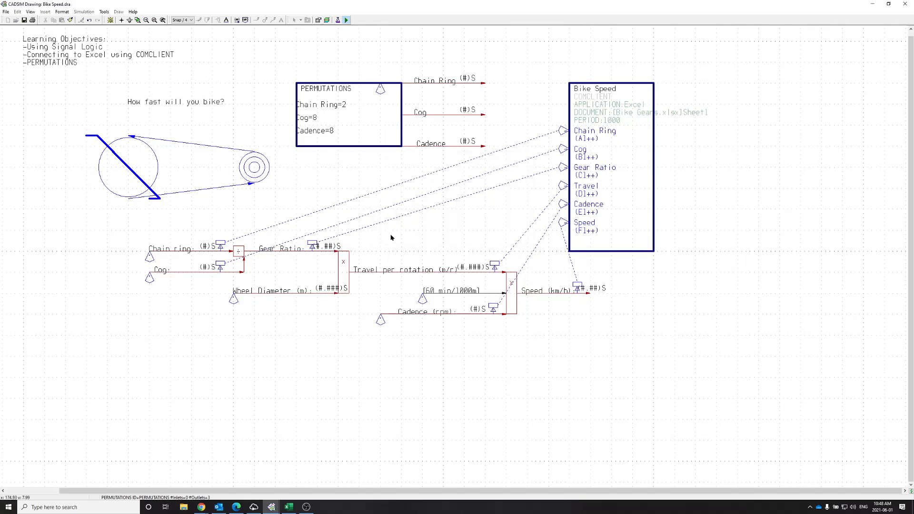
Place direct settings for Cog_7 and Cog_8 on the PERMUTATIONS module and enter their tooth counts.
{"action": "left_click", "coordinate": [405, 259]}
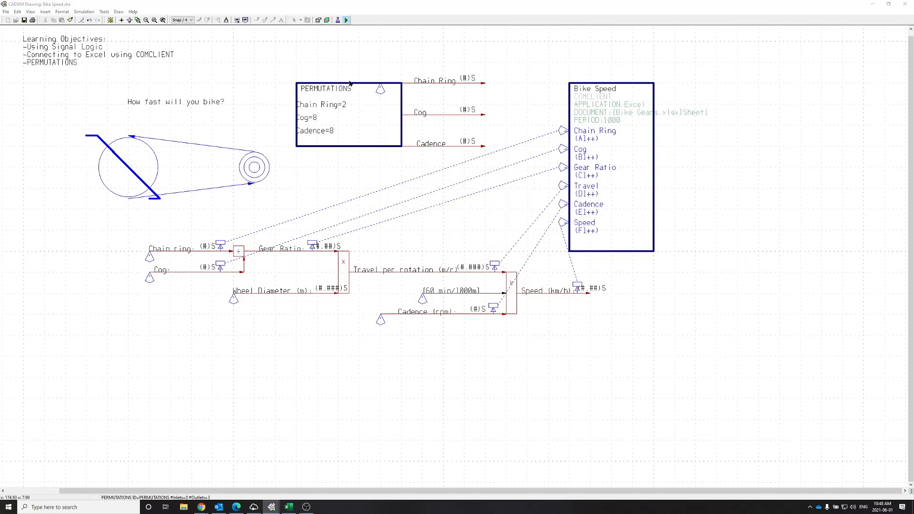
{"action": "left_click", "coordinate": [382, 93]}
{"action": "double_click", "coordinate": [399, 217]}
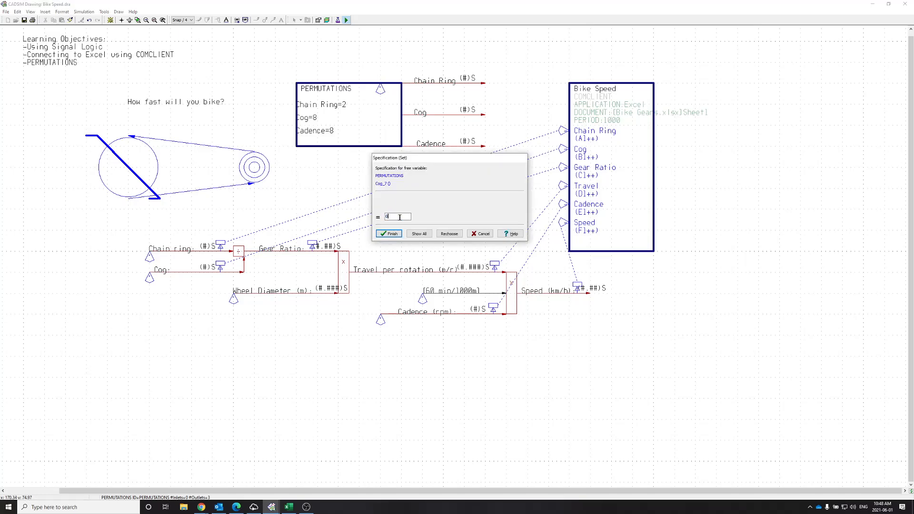
{"action": "type", "text": "8"}
{"action": "left_click", "coordinate": [389, 233]}
{"action": "left_click", "coordinate": [407, 258]}
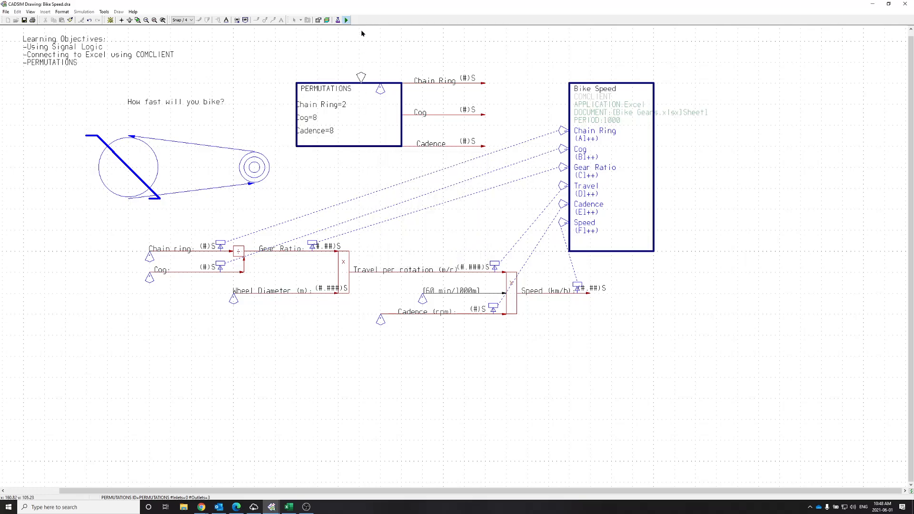
{"action": "left_click", "coordinate": [380, 89]}
{"action": "double_click", "coordinate": [398, 216]}
{"action": "type", "text": "20"}
{"action": "double_click", "coordinate": [398, 217]}
{"action": "left_click", "coordinate": [392, 234]}
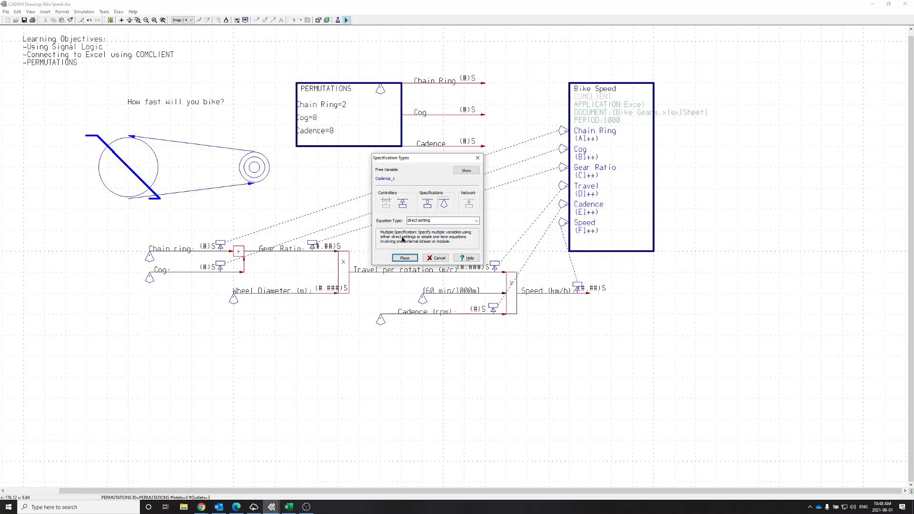
Place a direct setting for Cadence_1 on the PERMUTATIONS module's specification symbol and set it to 60.
{"action": "left_click", "coordinate": [404, 258]}
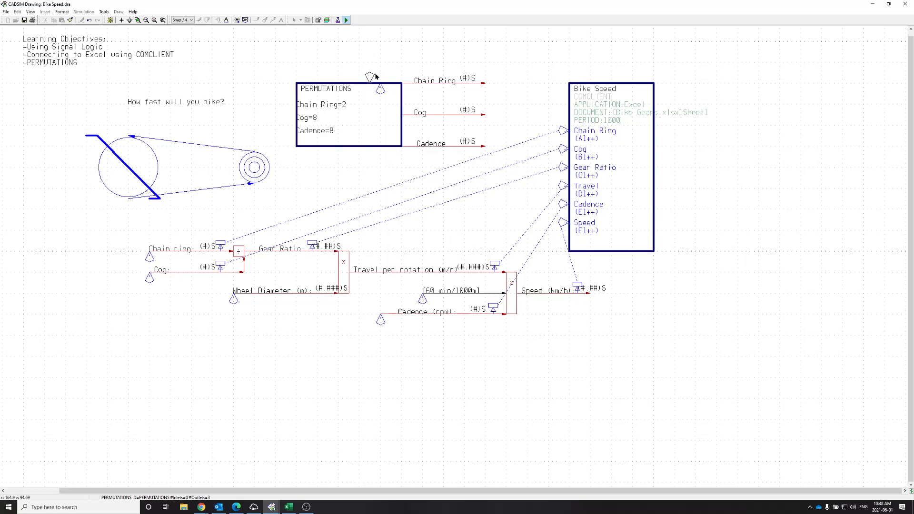
{"action": "left_click", "coordinate": [381, 89]}
{"action": "double_click", "coordinate": [399, 217]}
{"action": "type", "text": "60"}
{"action": "key", "text": "Return"}
{"action": "left_click", "coordinate": [393, 235]}
Place a direct setting for Cadence_2 on the PERMUTATIONS module's specification symbol and set it to 65.
{"action": "left_click", "coordinate": [405, 258]}
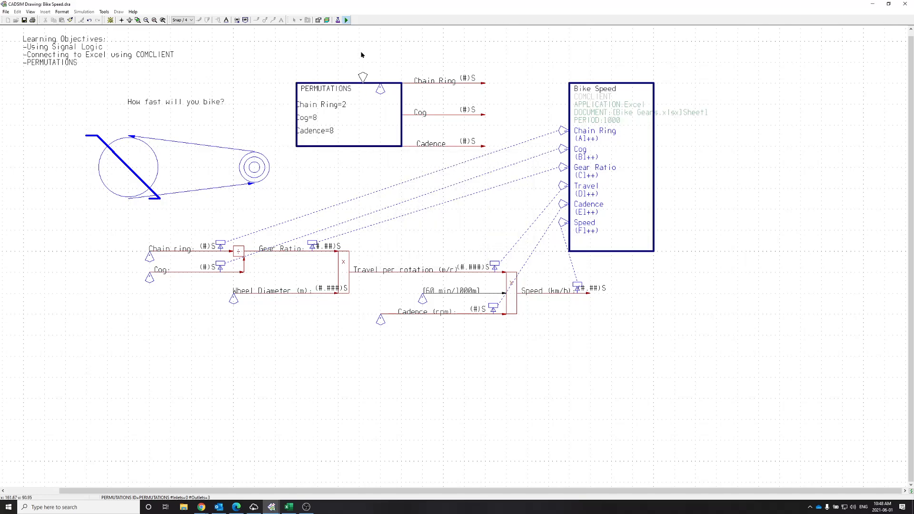
{"action": "left_click", "coordinate": [380, 90]}
{"action": "double_click", "coordinate": [393, 218]}
{"action": "type", "text": "65"}
{"action": "key", "text": "Return"}
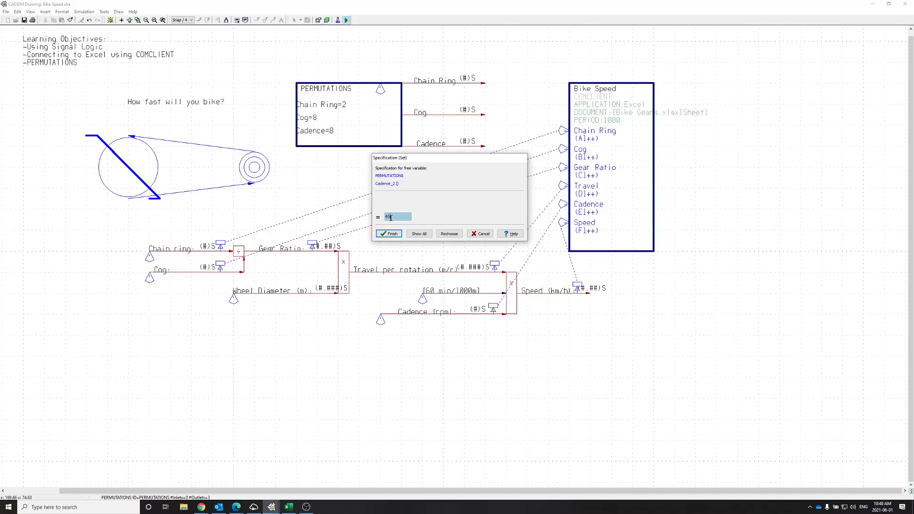
{"action": "left_click", "coordinate": [389, 234]}
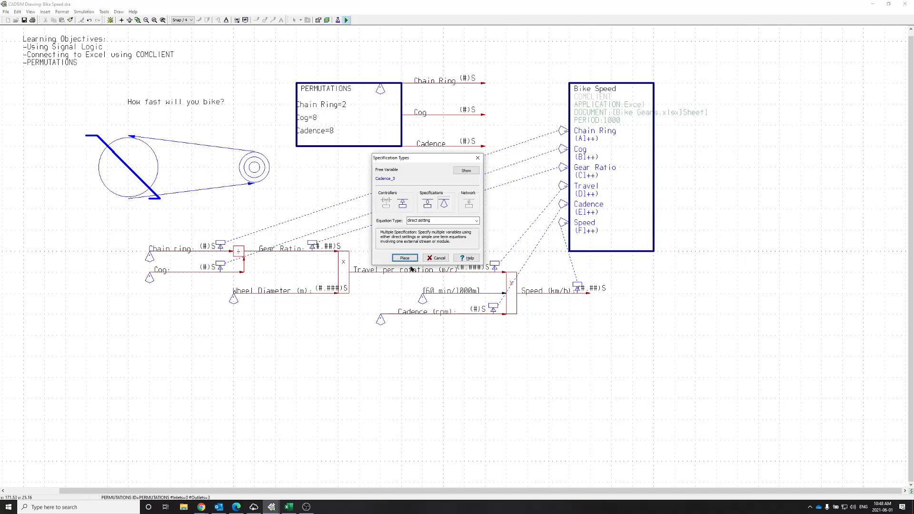
Place direct settings for Cadence_3 and Cadence_4 on the PERMUTATIONS module's specification symbol and enter their cadence values.
{"action": "left_click", "coordinate": [405, 259]}
{"action": "left_click", "coordinate": [380, 91]}
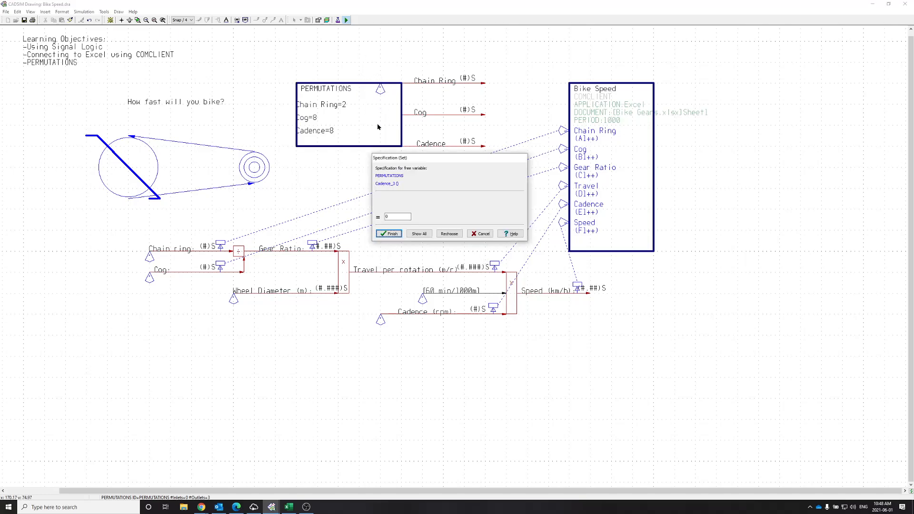
{"action": "double_click", "coordinate": [402, 217]}
{"action": "left_click", "coordinate": [390, 234]}
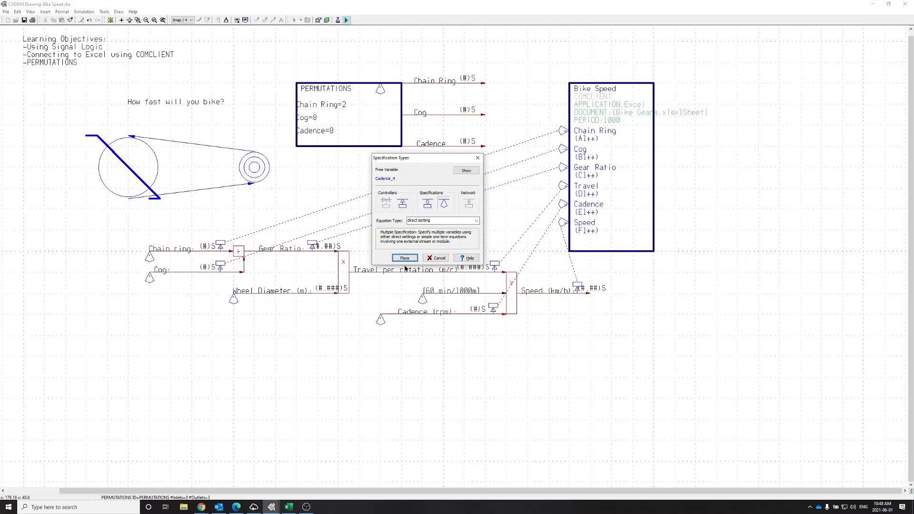
{"action": "left_click", "coordinate": [405, 258]}
{"action": "left_click", "coordinate": [380, 95]}
{"action": "double_click", "coordinate": [389, 217]}
{"action": "left_click", "coordinate": [390, 234]}
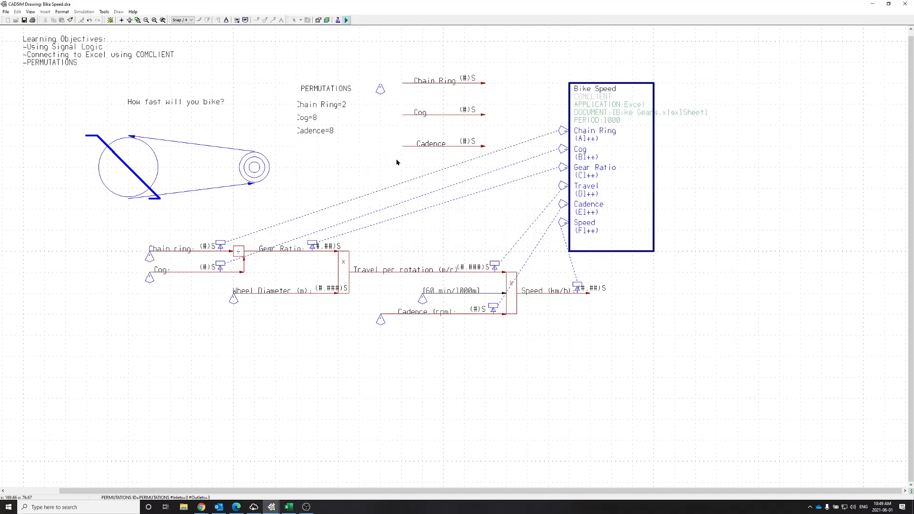
Place direct settings for Cadence_5 and Cadence_6 on the PERMUTATIONS module's specification symbol and enter their cadence values.
{"action": "left_click", "coordinate": [404, 258]}
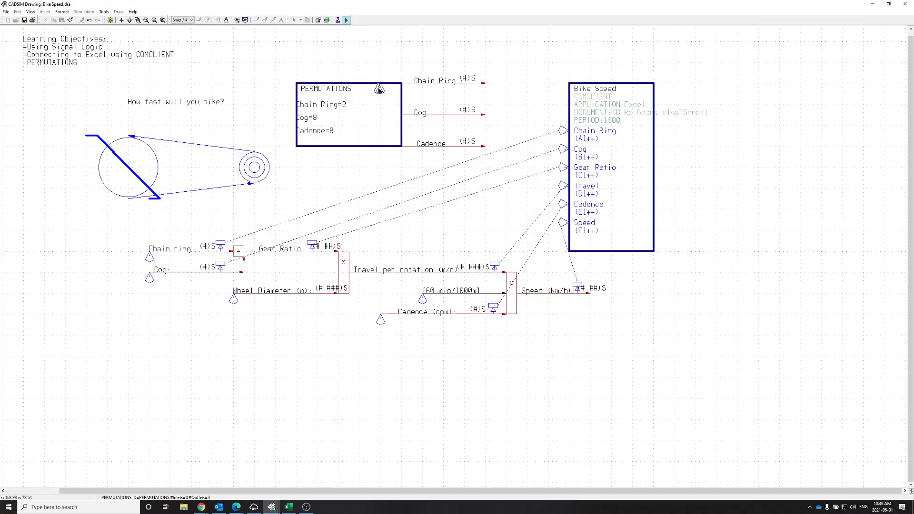
{"action": "left_click", "coordinate": [380, 91]}
{"action": "double_click", "coordinate": [395, 217]}
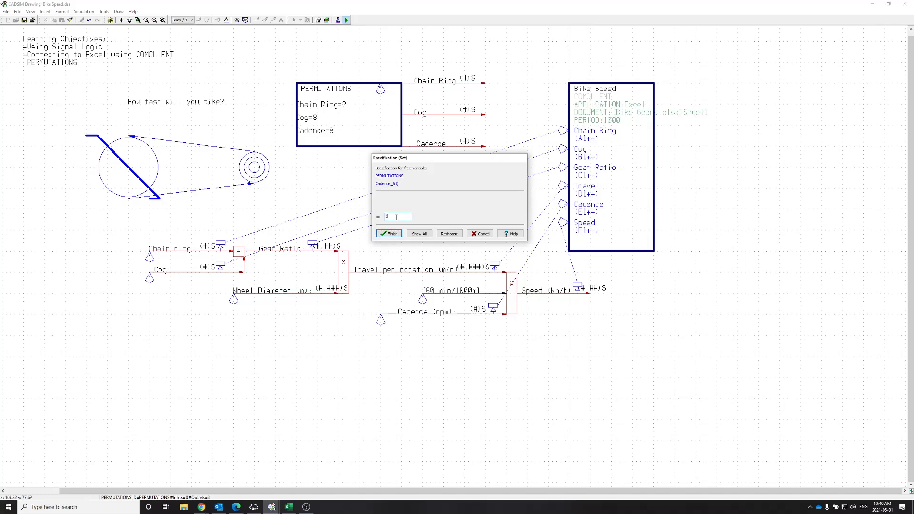
{"action": "type", "text": "85"}
{"action": "left_click", "coordinate": [390, 234]}
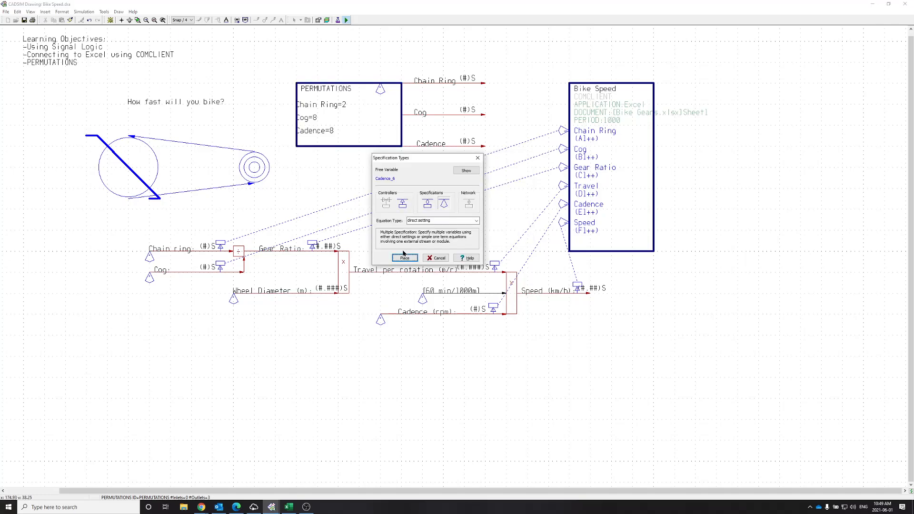
{"action": "left_click", "coordinate": [410, 261]}
{"action": "left_click", "coordinate": [380, 90]}
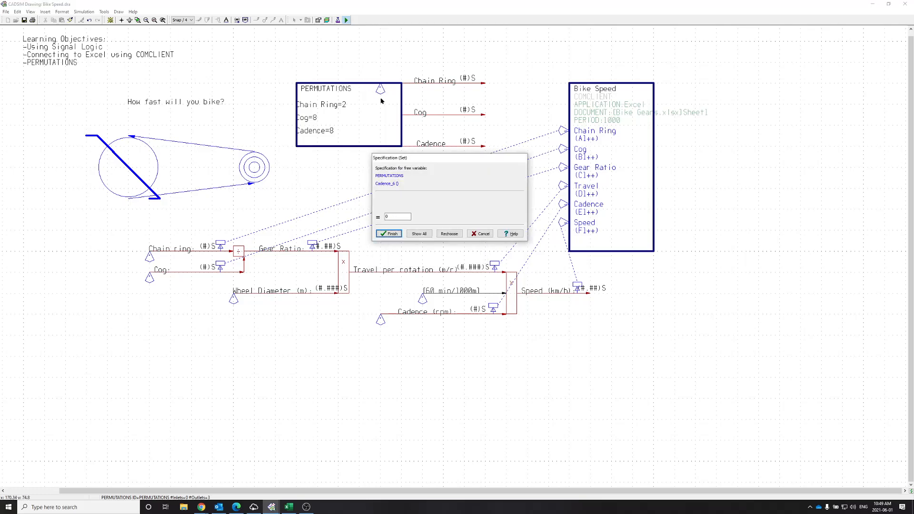
{"action": "left_click", "coordinate": [395, 215]}
{"action": "left_click", "coordinate": [389, 233]}
Place direct settings for Cadence_7 and Cadence_8 on the PERMUTATIONS module's specification symbol, setting them to 90 and 95.
{"action": "left_click", "coordinate": [413, 261]}
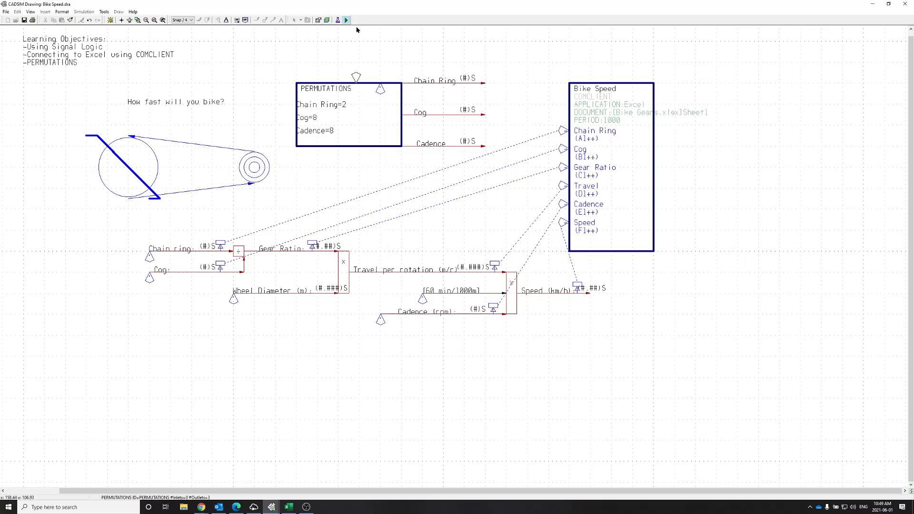
{"action": "left_click", "coordinate": [381, 91]}
{"action": "double_click", "coordinate": [394, 216]}
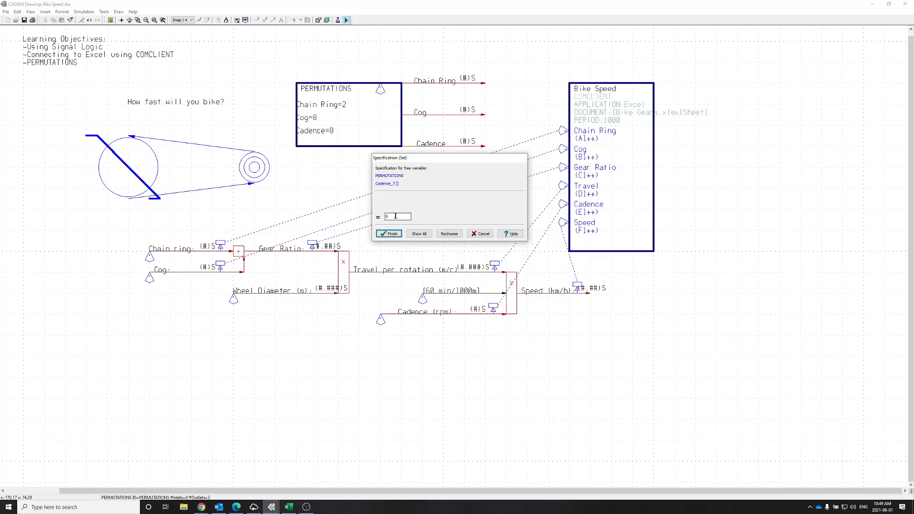
{"action": "type", "text": "90"}
{"action": "left_click", "coordinate": [392, 234]}
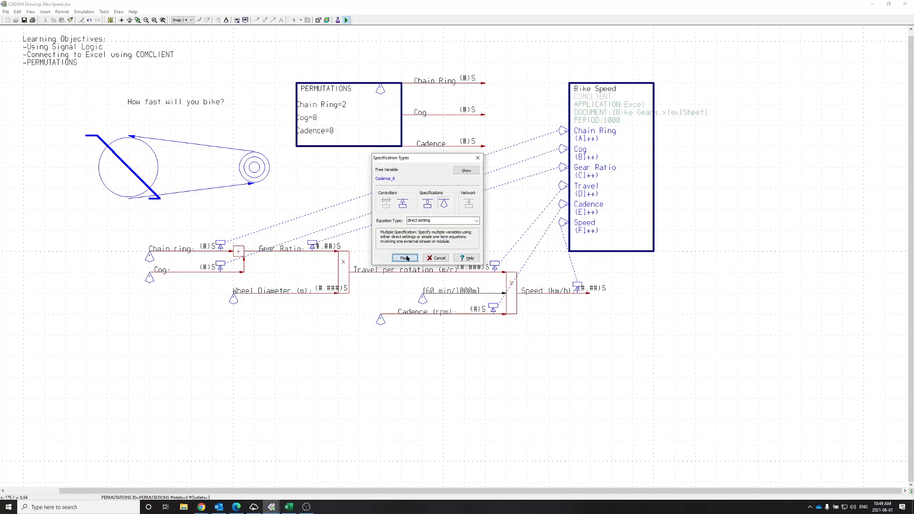
{"action": "left_click", "coordinate": [407, 259]}
{"action": "left_click", "coordinate": [381, 91]}
{"action": "double_click", "coordinate": [402, 218]}
{"action": "type", "text": "95"}
{"action": "left_click", "coordinate": [392, 234]}
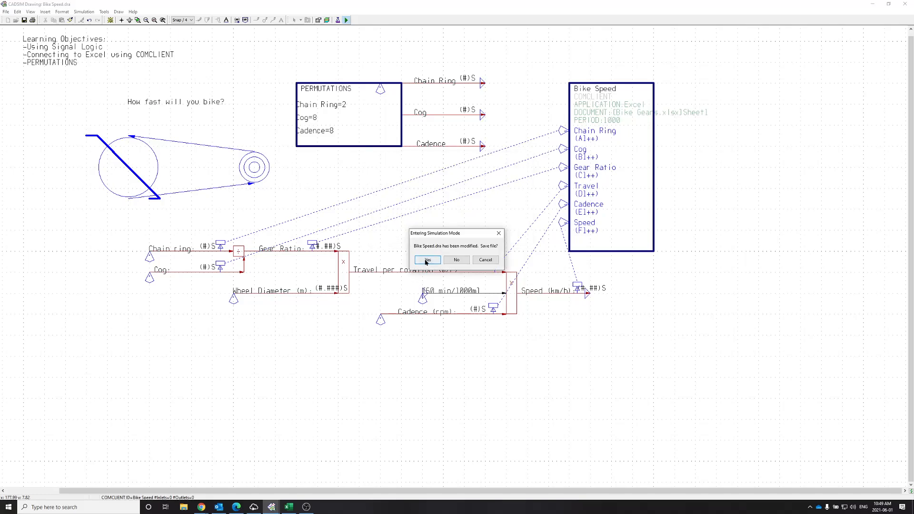
Save the modified Bike Speed drawing on entering simulation mode and run the simulation.
{"action": "left_click", "coordinate": [427, 261]}
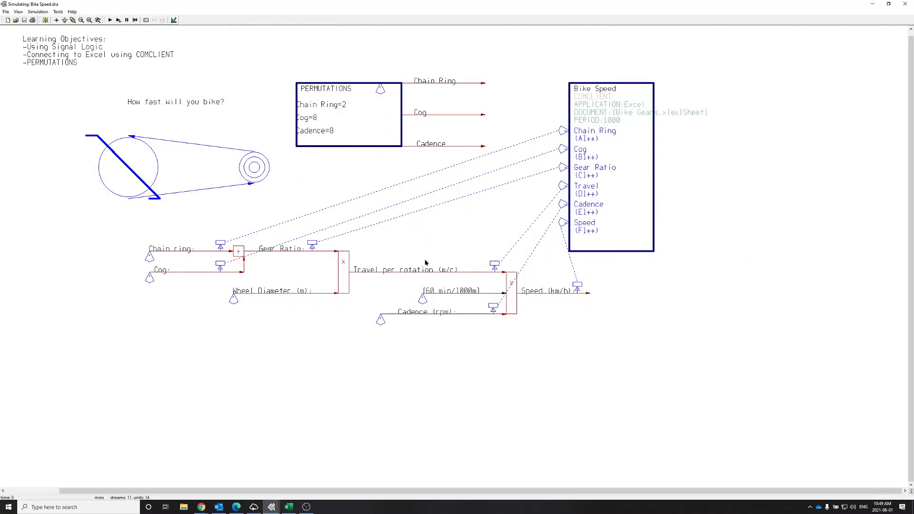
{"action": "left_click", "coordinate": [110, 20]}
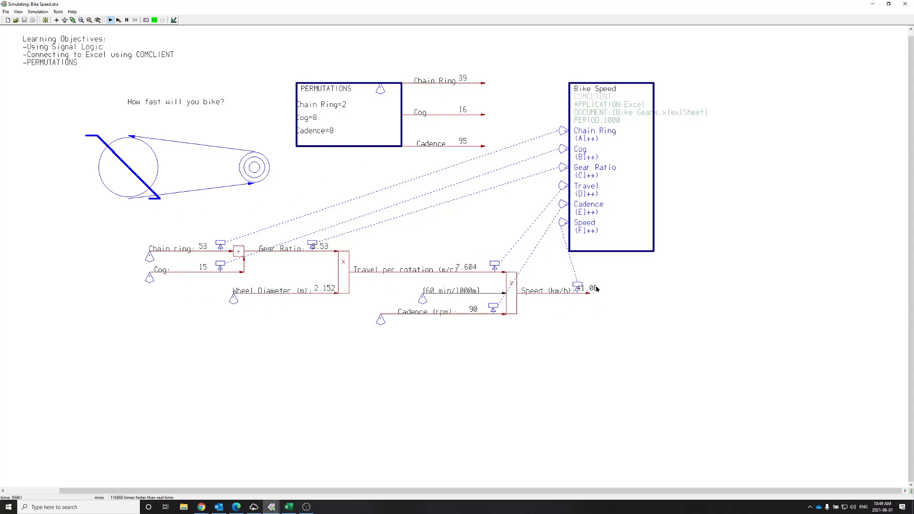
Switch to Excel to examine the rows logged in Sheet1 of Bike Gears, and return the model to drawing mode.
{"action": "left_click", "coordinate": [289, 508]}
{"action": "scroll", "coordinate": [431, 390], "scroll_direction": "down", "scroll_amount": 20}
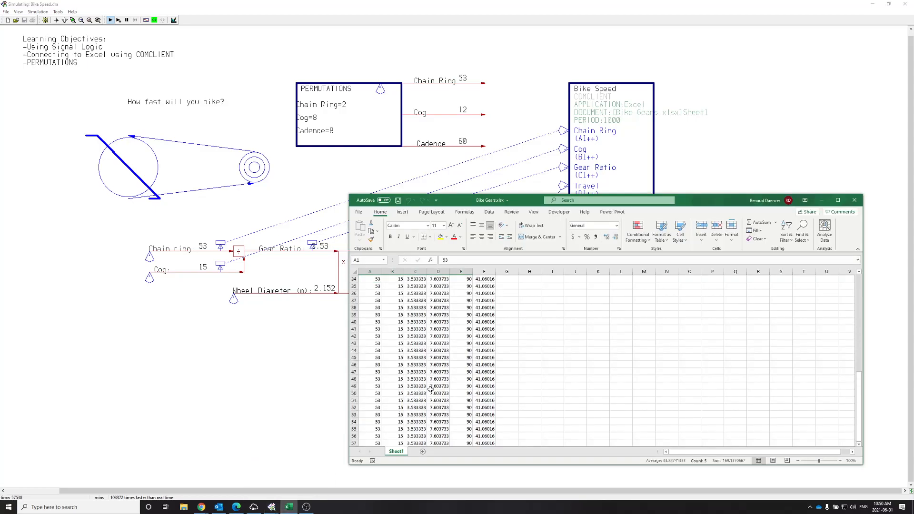
{"action": "scroll", "coordinate": [431, 390], "scroll_direction": "up", "scroll_amount": 20}
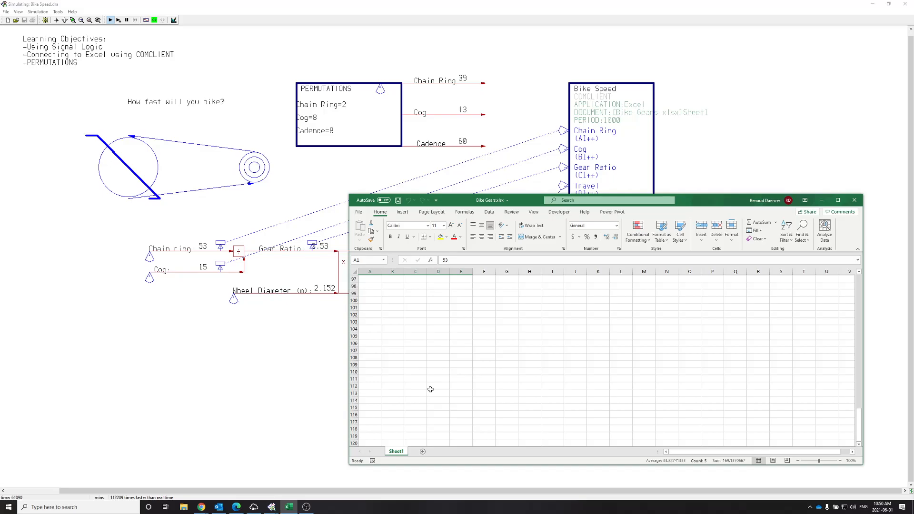
{"action": "scroll", "coordinate": [431, 389], "scroll_direction": "up", "scroll_amount": 3}
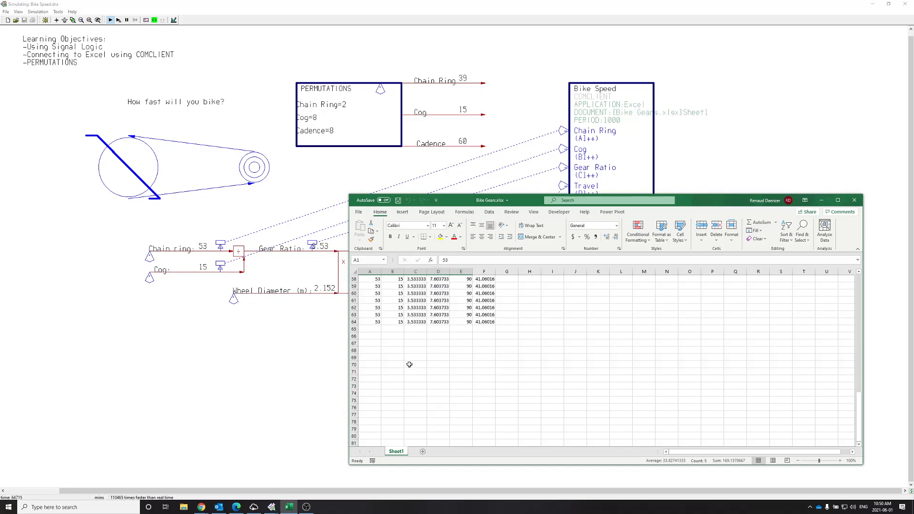
{"action": "left_click", "coordinate": [174, 20]}
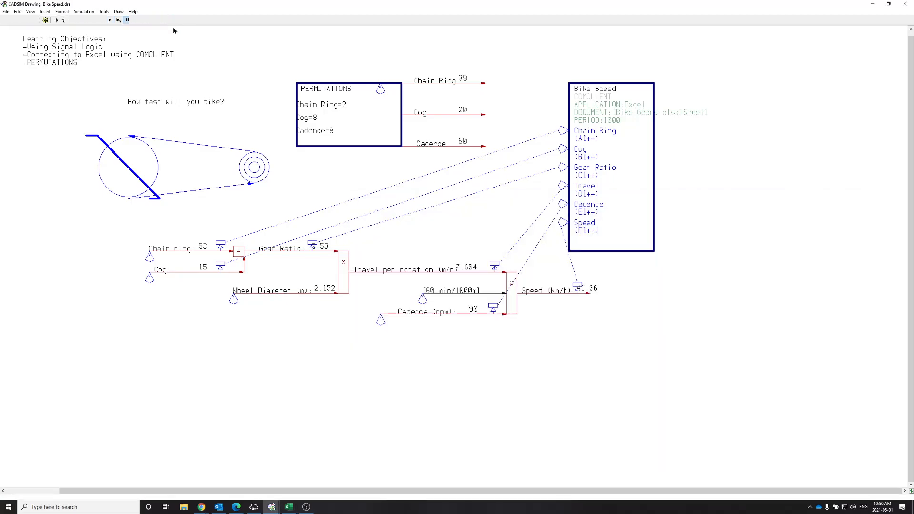
Clear all logged rows in columns A to F of Sheet1 in Excel and return to the CADSIM drawing.
{"action": "left_click", "coordinate": [289, 507]}
{"action": "mouse_move", "coordinate": [484, 399]}
{"action": "left_mouse_down"}
{"action": "mouse_move", "coordinate": [457, 377]}
{"action": "mouse_move", "coordinate": [346, 365]}
{"action": "left_mouse_up"}
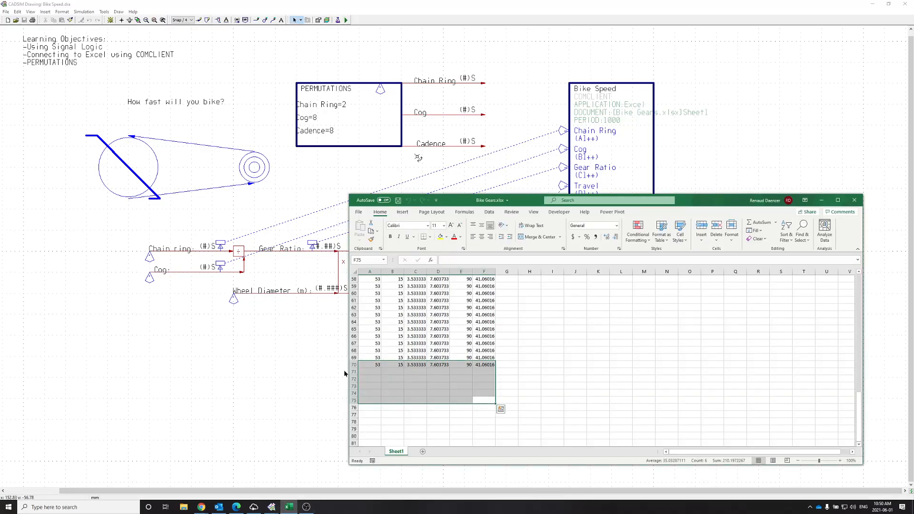
{"action": "key", "text": "ctrl+shift+Up"}
{"action": "key", "text": "Delete"}
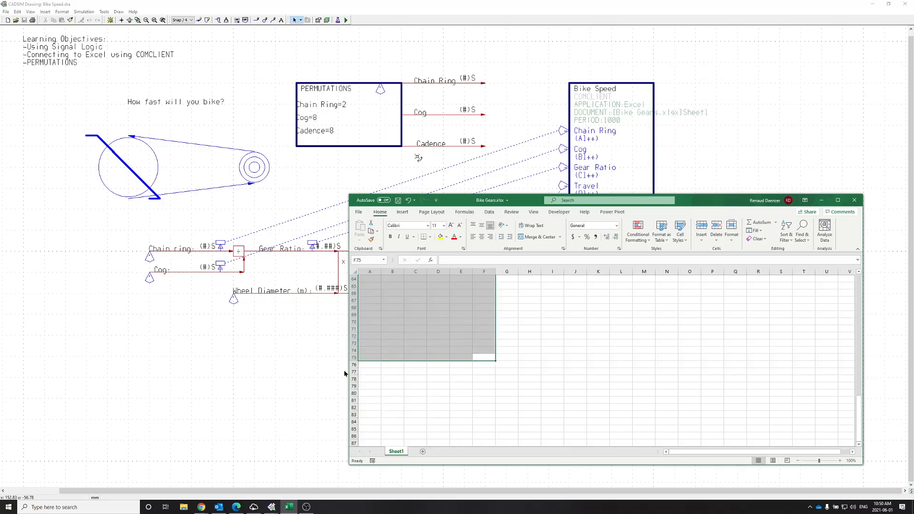
{"action": "scroll", "coordinate": [515, 388], "scroll_direction": "up", "scroll_amount": 20}
{"action": "left_click", "coordinate": [506, 381]}
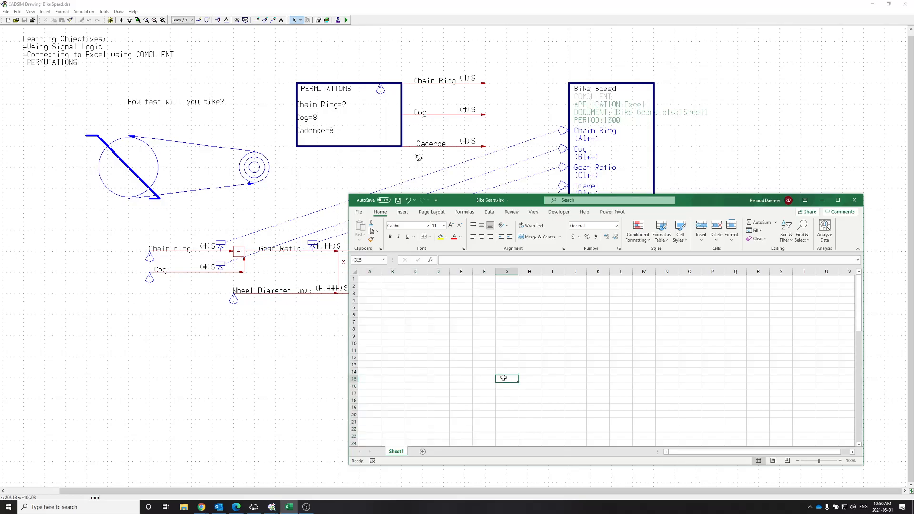
{"action": "left_click", "coordinate": [300, 177]}
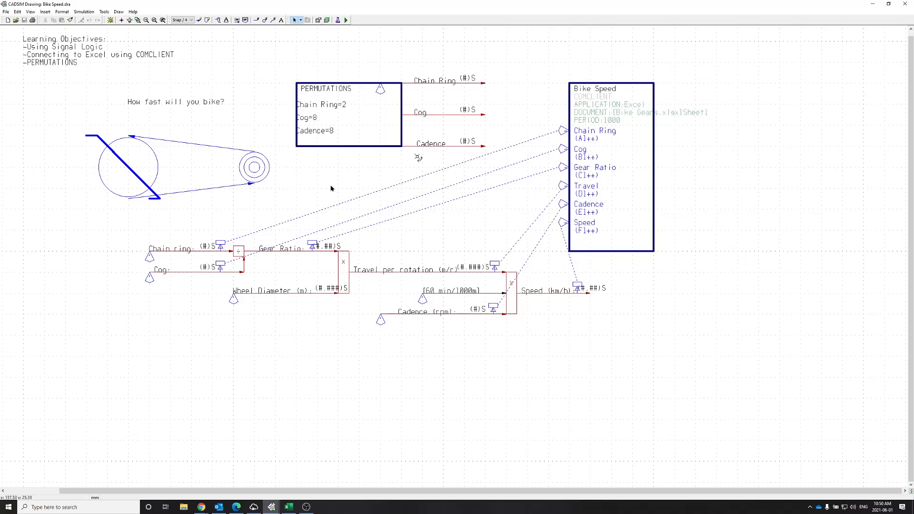
Delete the direct-setting specifications from the Chain ring, Cog and Cadence (rpm) source streams and save the drawing.
{"action": "double_click", "coordinate": [147, 279]}
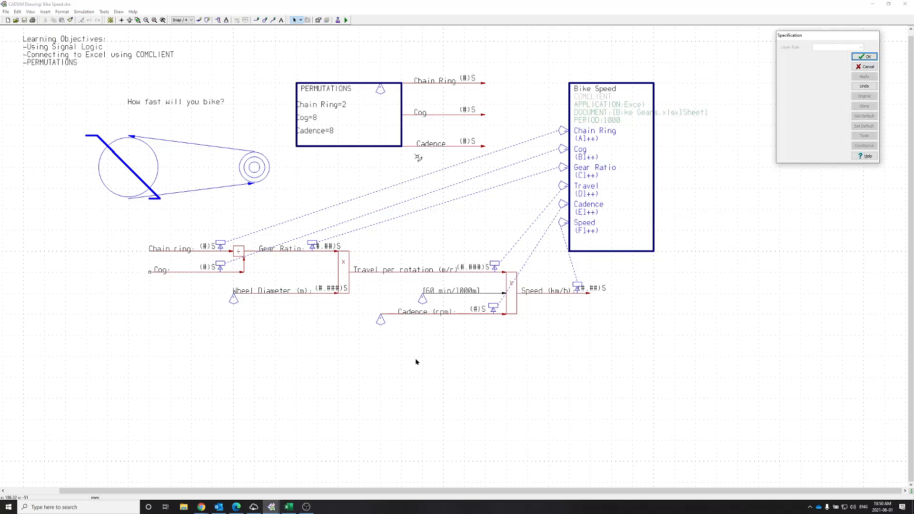
{"action": "double_click", "coordinate": [380, 322]}
{"action": "left_click", "coordinate": [349, 20]}
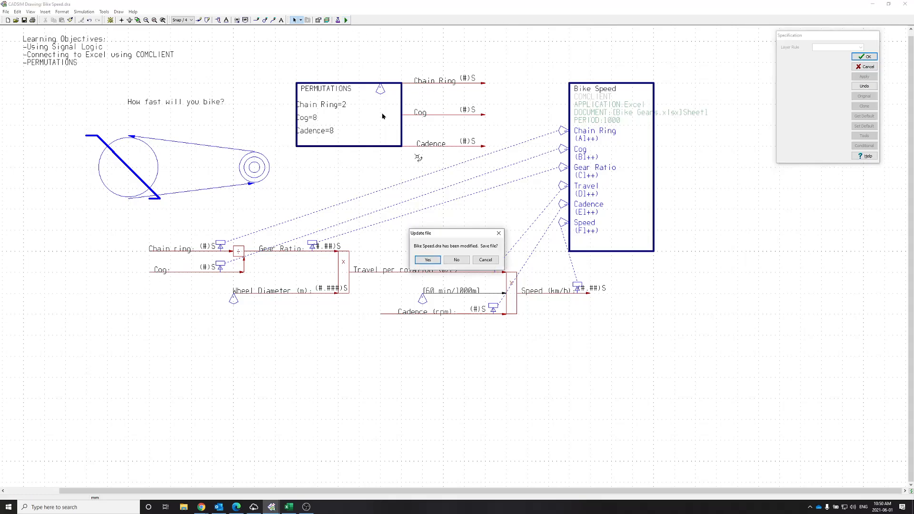
{"action": "left_click", "coordinate": [428, 259]}
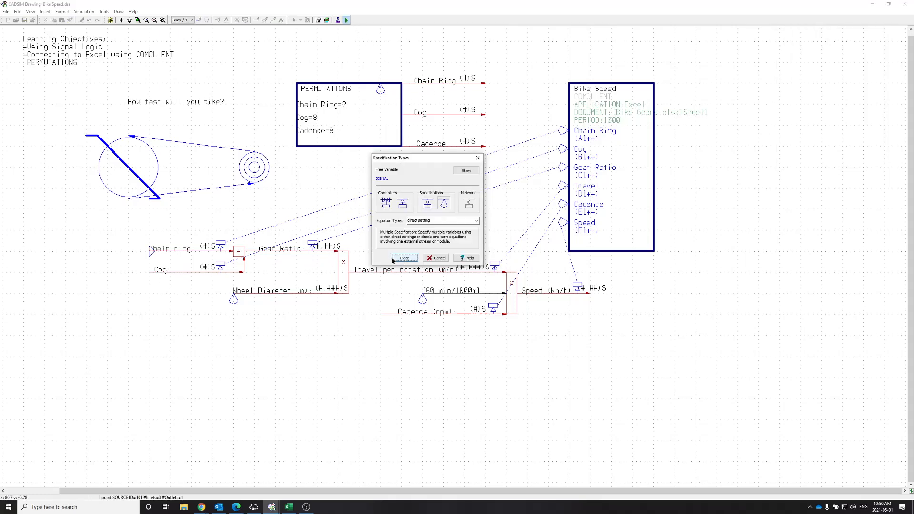
Place an "equate to another variable" specification on the Chain ring source, linking its SIGNAL to the PERMUTATIONS Chain Ring output.
{"action": "left_click", "coordinate": [476, 220]}
{"action": "left_click", "coordinate": [432, 242]}
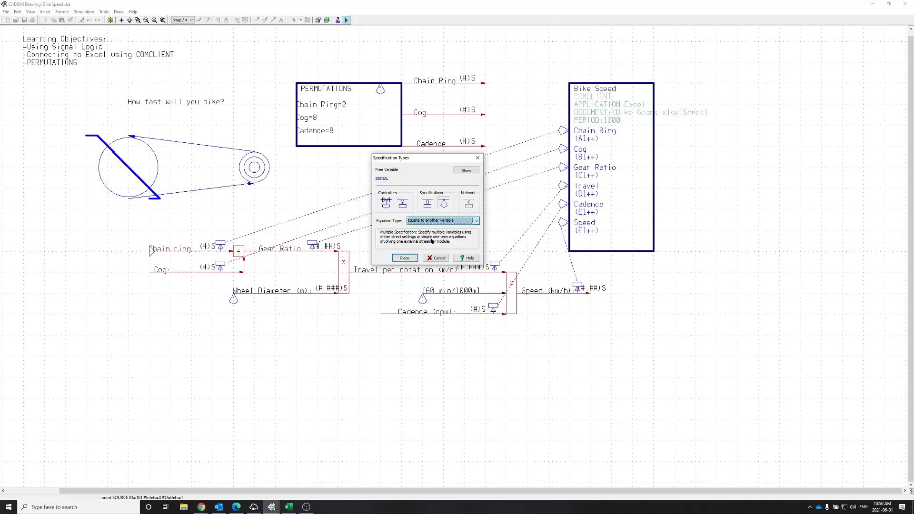
{"action": "left_click", "coordinate": [473, 172]}
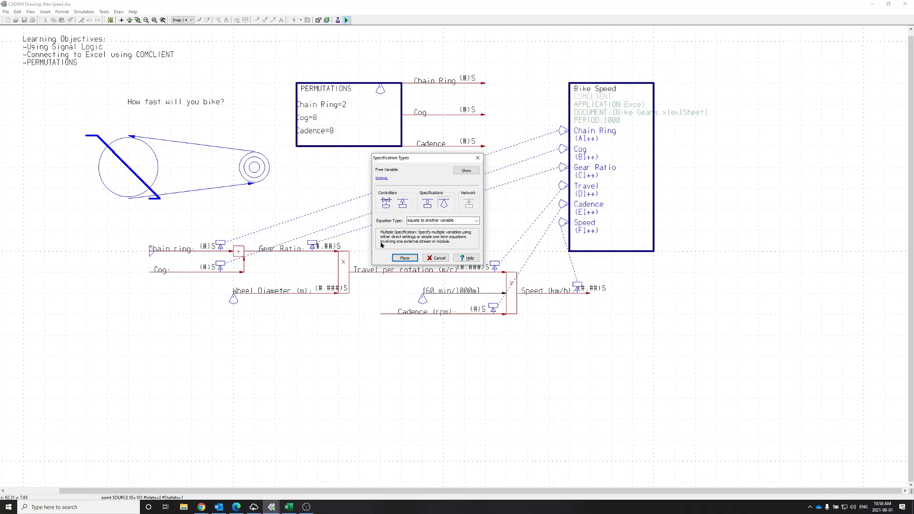
{"action": "left_click", "coordinate": [405, 258]}
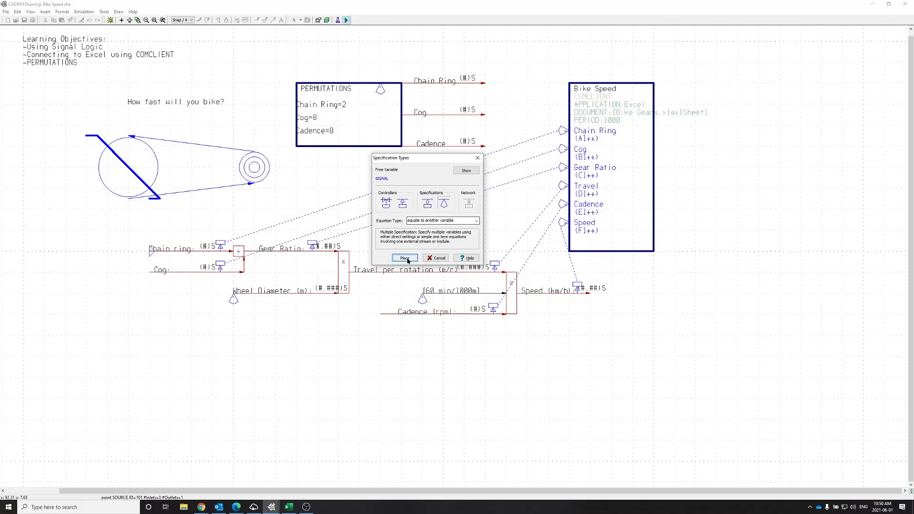
{"action": "left_click", "coordinate": [75, 280]}
{"action": "left_click", "coordinate": [425, 231]}
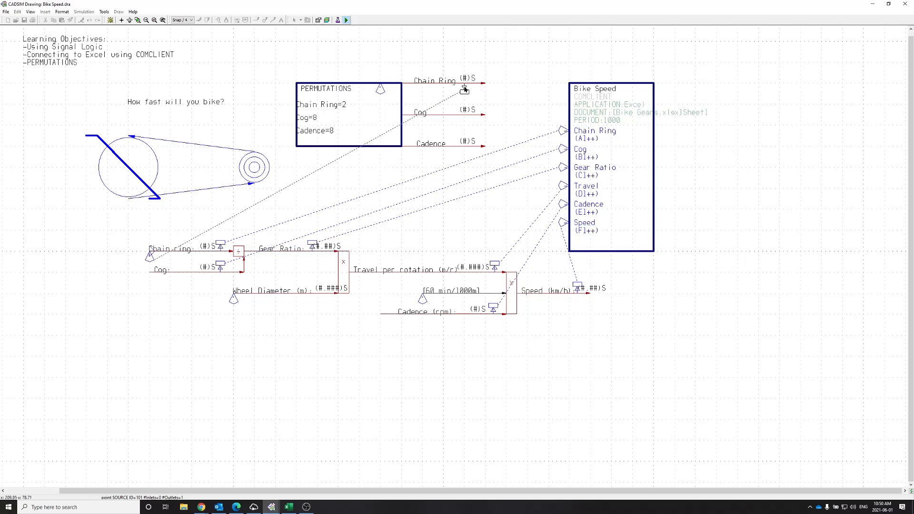
{"action": "left_click", "coordinate": [465, 90]}
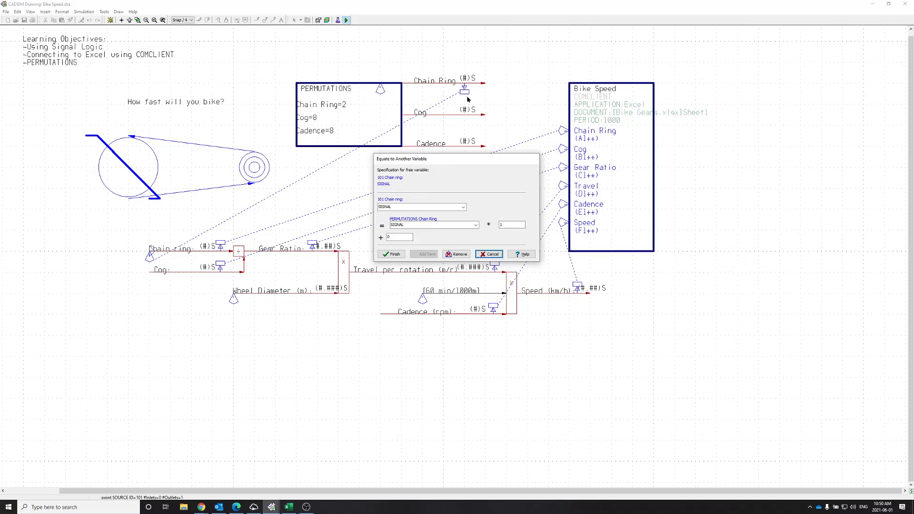
{"action": "left_click", "coordinate": [393, 254]}
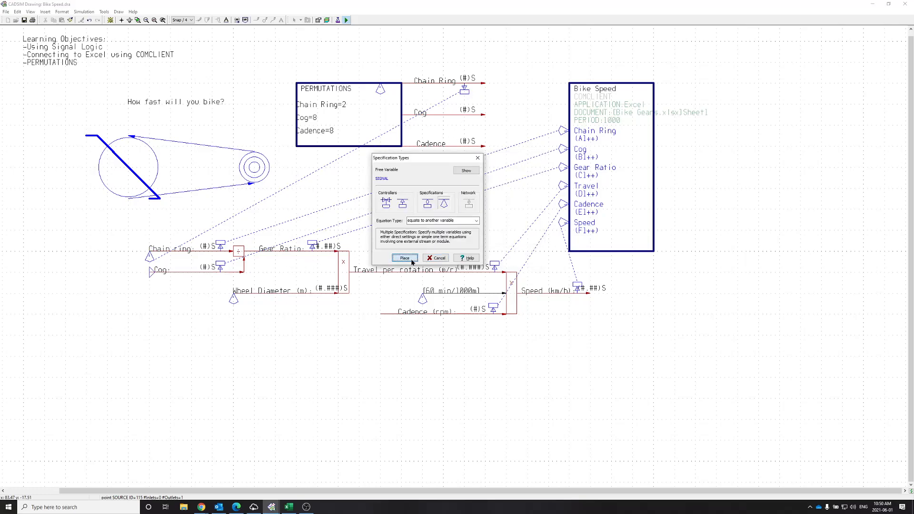
Place an equate specification on the Cog source, linking its SIGNAL to the PERMUTATIONS Cog output.
{"action": "left_click", "coordinate": [405, 258]}
{"action": "left_click", "coordinate": [149, 276]}
{"action": "left_click", "coordinate": [412, 233]}
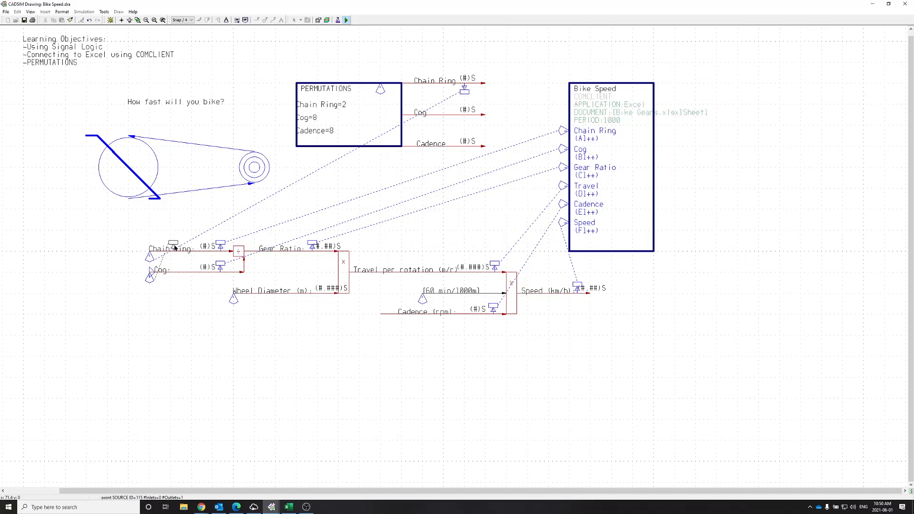
{"action": "left_click", "coordinate": [465, 125]}
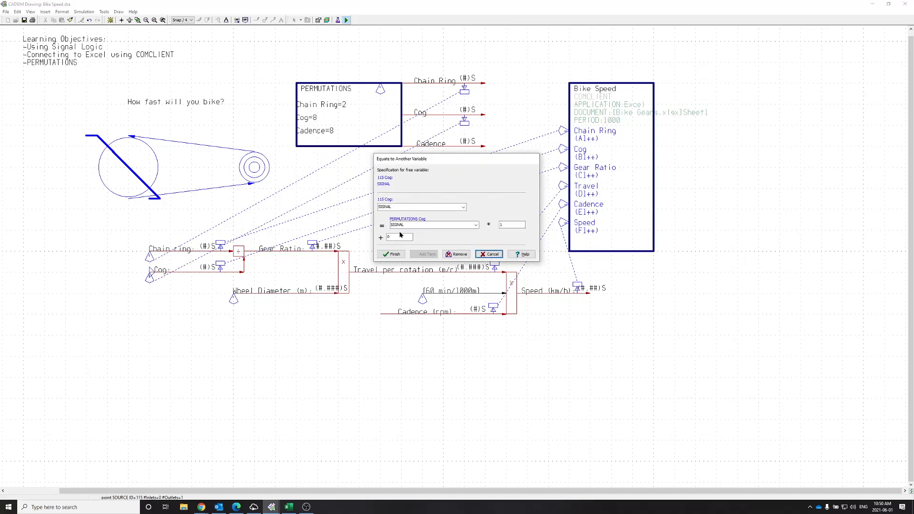
{"action": "left_click", "coordinate": [405, 258]}
Place an "equates to another variable" specification on the Cadence (rpm) source, linking its SIGNAL to the PERMUTATIONS Cadence output.
{"action": "left_click", "coordinate": [382, 314]}
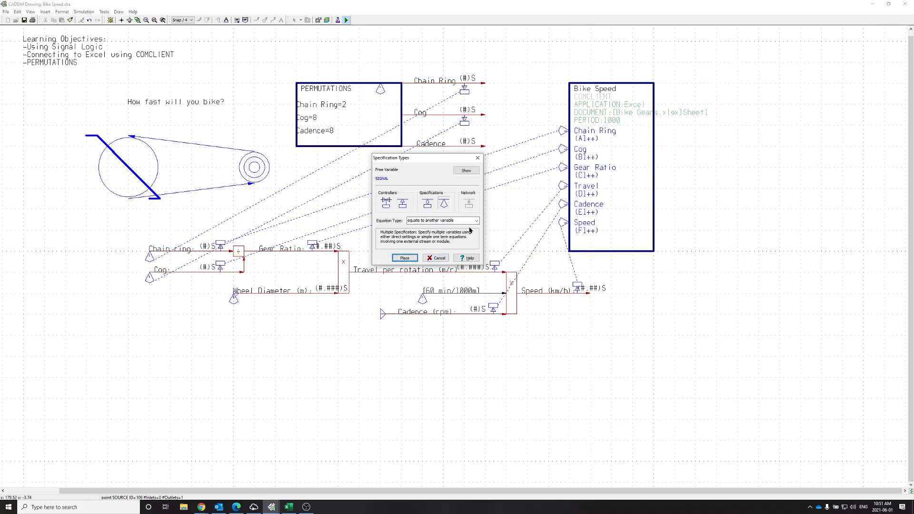
{"action": "left_click", "coordinate": [472, 172]}
{"action": "left_click", "coordinate": [405, 258]}
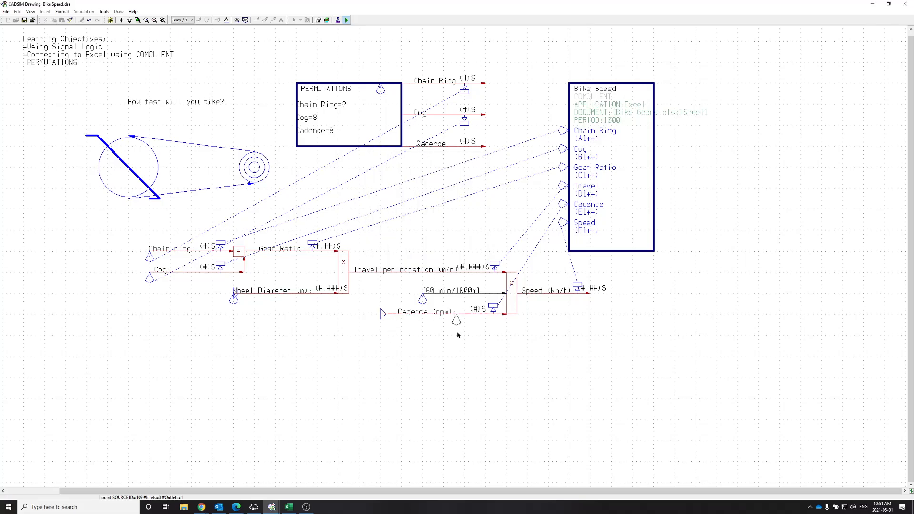
{"action": "left_click", "coordinate": [367, 356]}
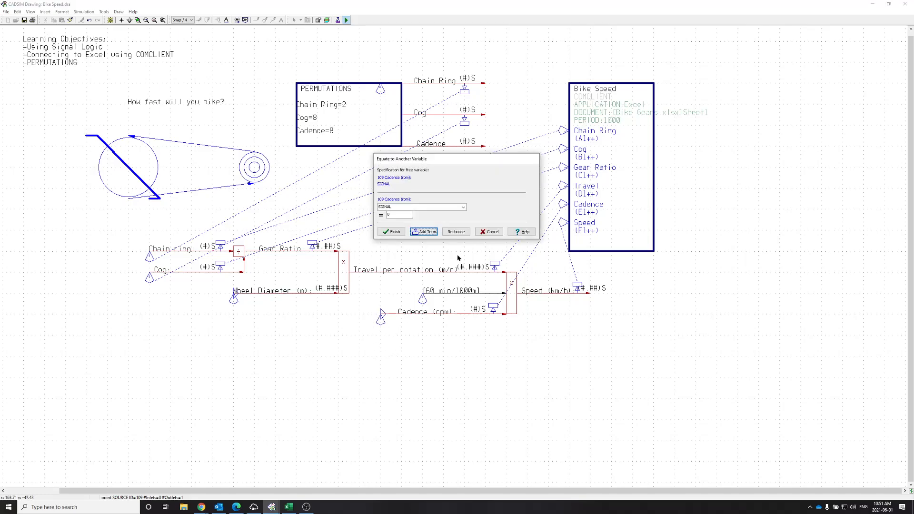
{"action": "left_click", "coordinate": [424, 232]}
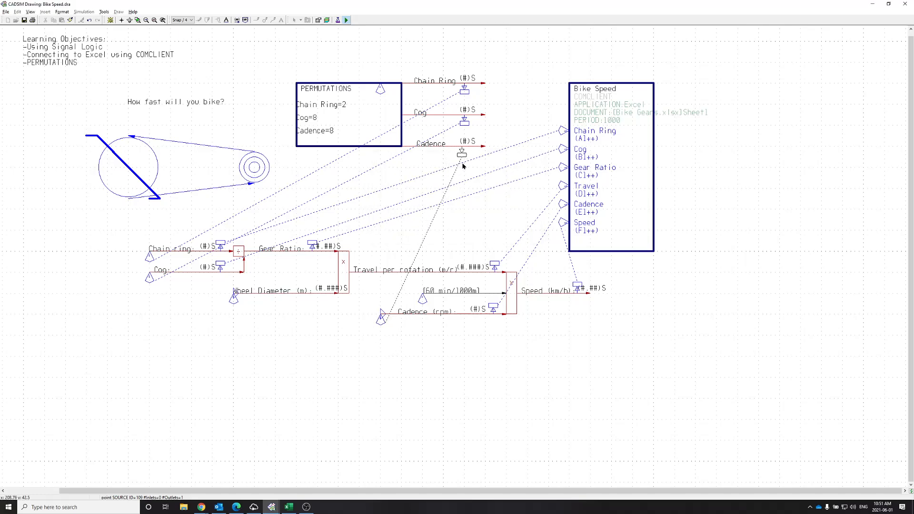
{"action": "left_click", "coordinate": [464, 161]}
{"action": "left_click", "coordinate": [390, 255]}
Load the drawing into simulation mode and arrange it side by side with the Bike Gears.xlsx workbook.
{"action": "left_click", "coordinate": [429, 261]}
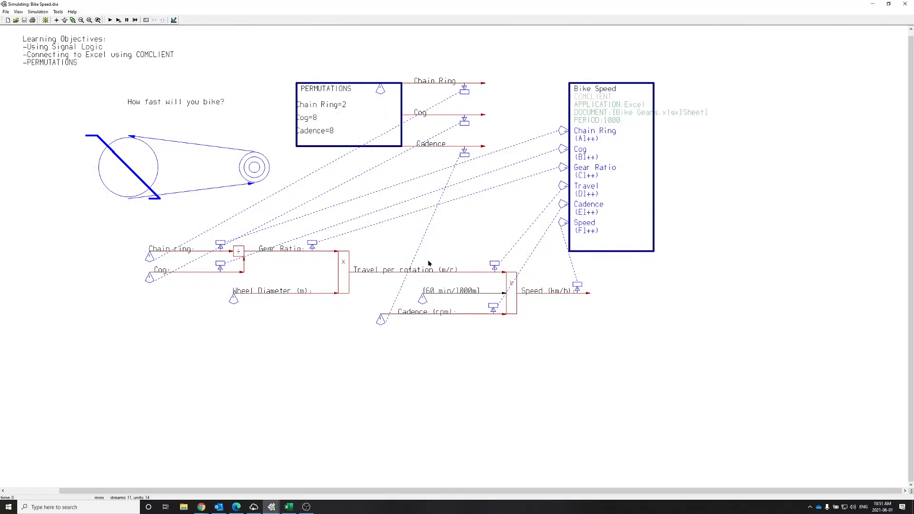
{"action": "left_click", "coordinate": [288, 507]}
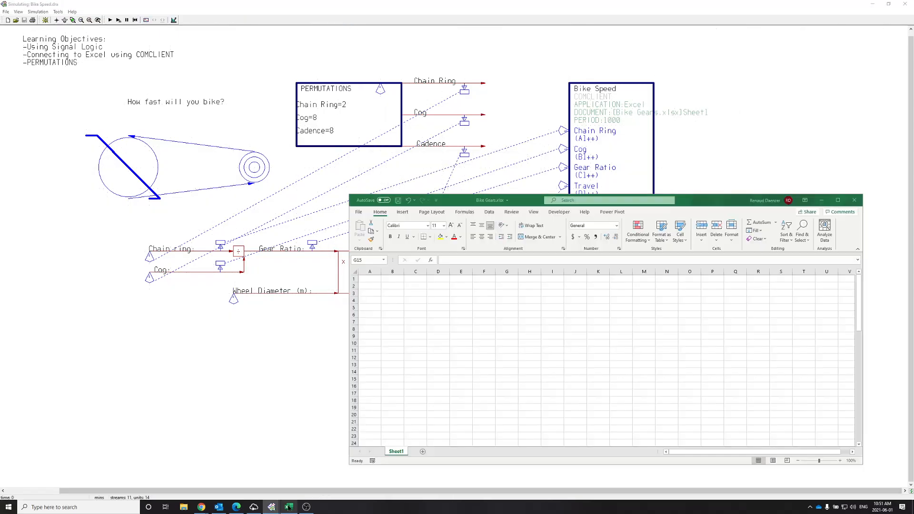
{"action": "left_click_drag", "start_coordinate": [695, 207], "coordinate": [753, 152]}
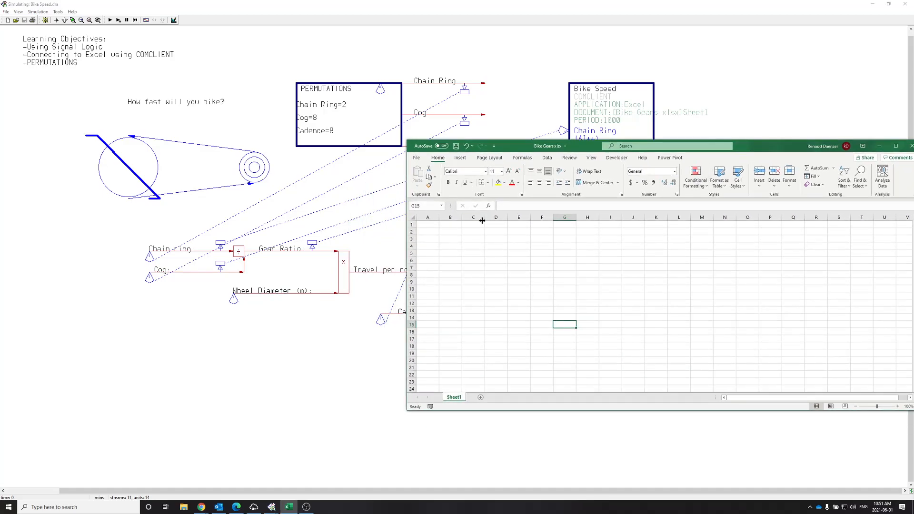
{"action": "double_click", "coordinate": [545, 6]}
{"action": "left_click_drag", "start_coordinate": [432, 100], "coordinate": [0, 102]}
{"action": "left_click", "coordinate": [622, 77]}
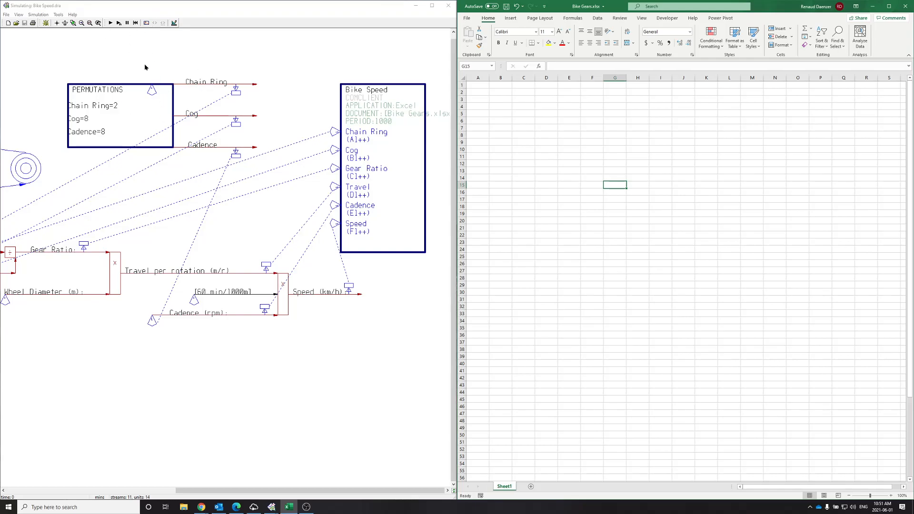
Run the simulation and check the permutation rows being logged to Sheet1.
{"action": "left_click", "coordinate": [110, 23]}
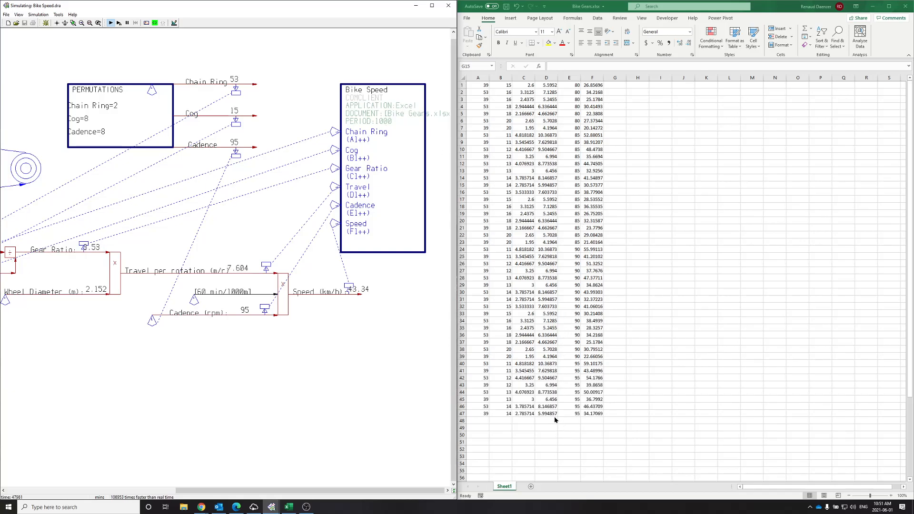
{"action": "scroll", "coordinate": [555, 418], "scroll_direction": "down", "scroll_amount": 1}
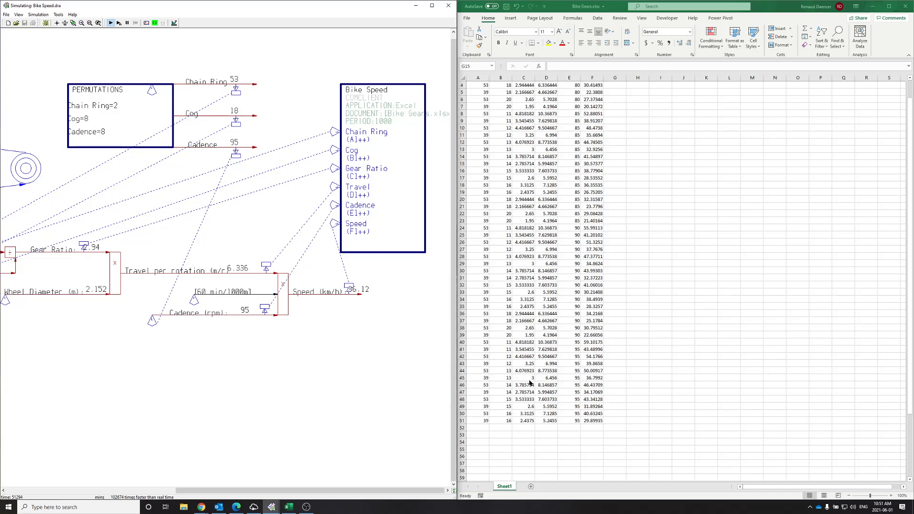
{"action": "scroll", "coordinate": [528, 379], "scroll_direction": "down", "scroll_amount": 3}
{"action": "scroll", "coordinate": [551, 350], "scroll_direction": "up", "scroll_amount": 4}
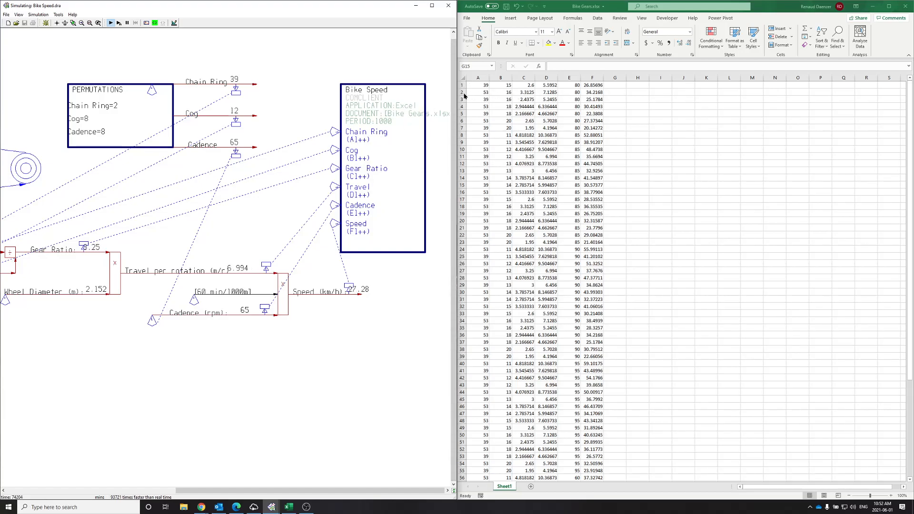
Examine the logged chain ring, cog, gear ratio and travel values in columns A to D of Sheet1.
{"action": "left_click", "coordinate": [464, 93]}
{"action": "left_click", "coordinate": [480, 85]}
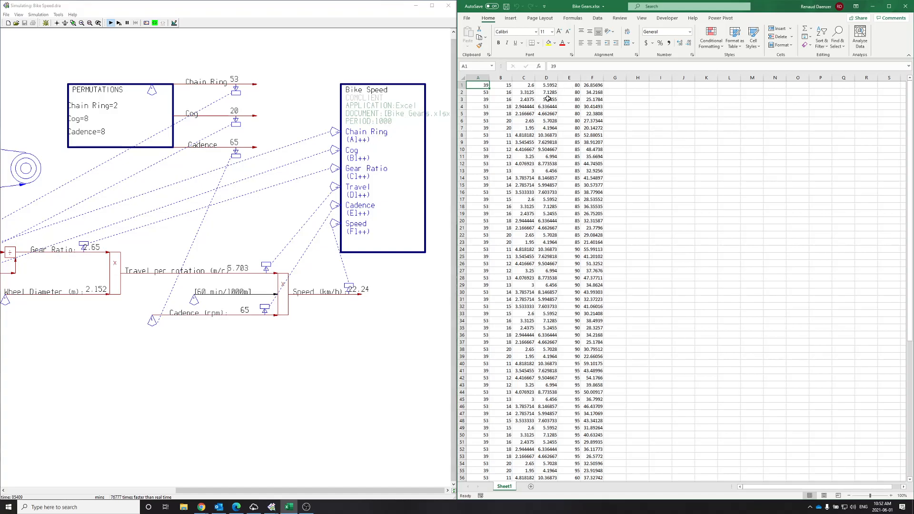
{"action": "left_click_drag", "start_coordinate": [481, 87], "coordinate": [482, 121]}
{"action": "left_click_drag", "start_coordinate": [501, 89], "coordinate": [506, 264]}
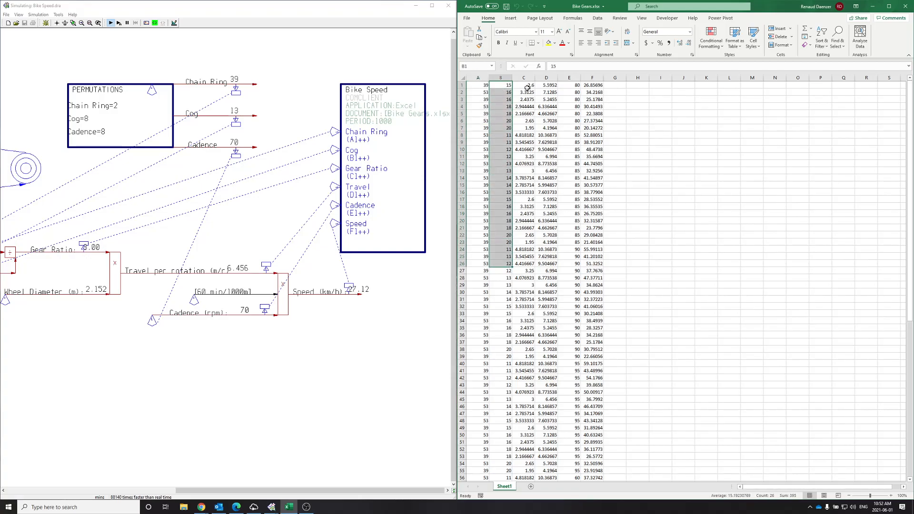
{"action": "left_click_drag", "start_coordinate": [528, 85], "coordinate": [520, 194]}
{"action": "left_click_drag", "start_coordinate": [548, 85], "coordinate": [550, 288]}
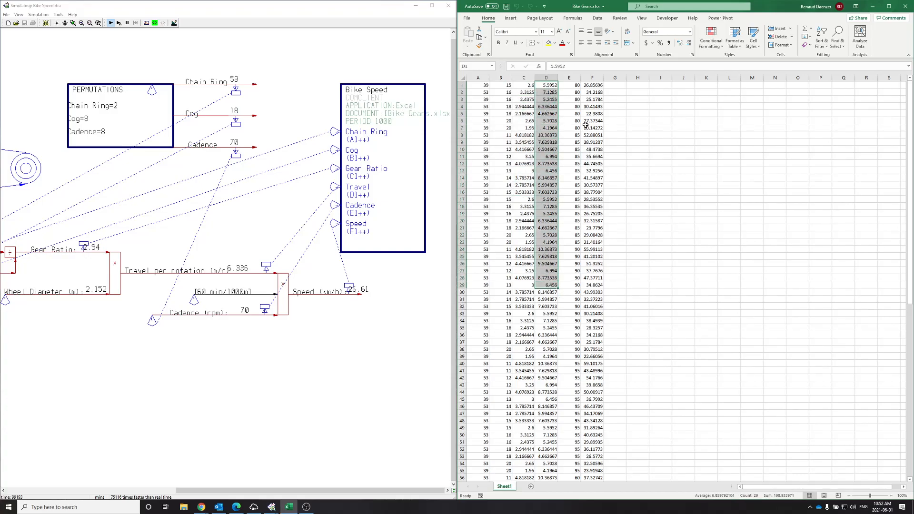
Examine the travel, cadence and speed values in row 26 and the complete gear combination in row 37.
{"action": "left_click", "coordinate": [546, 199]}
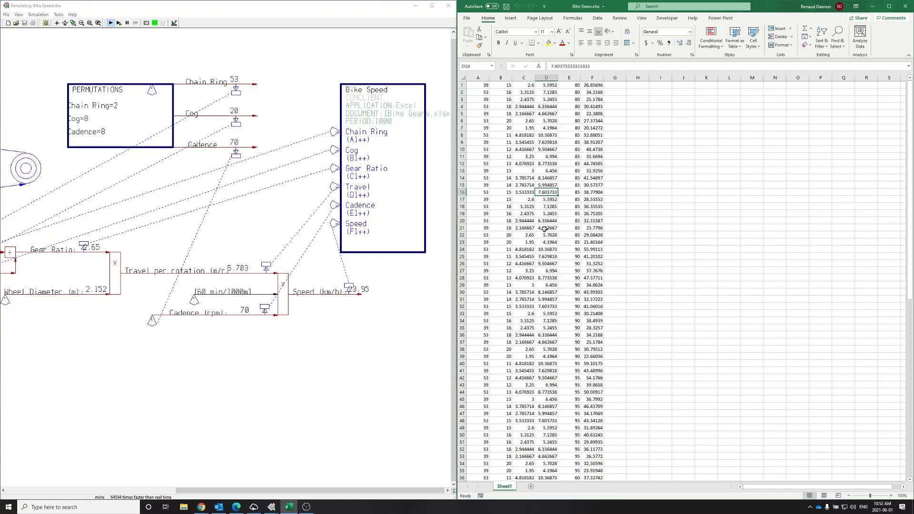
{"action": "left_click", "coordinate": [547, 264]}
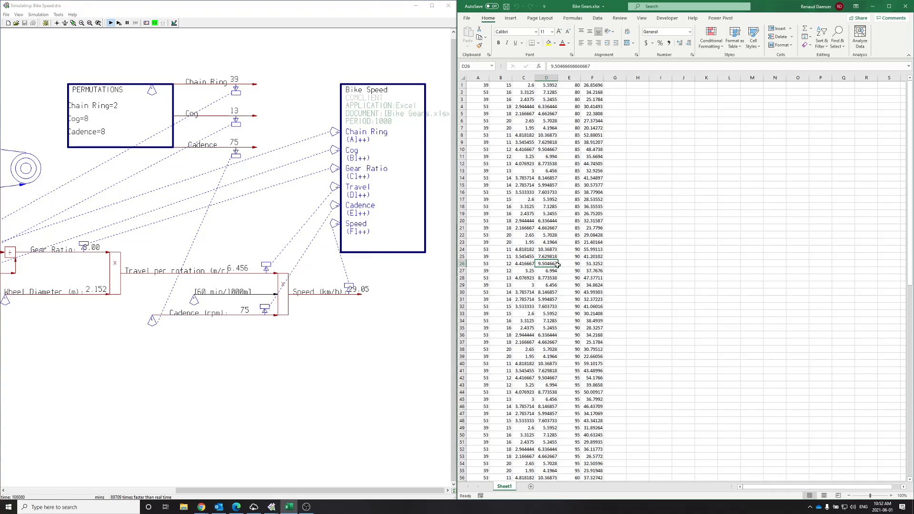
{"action": "left_click", "coordinate": [574, 264]}
{"action": "left_click", "coordinate": [590, 264]}
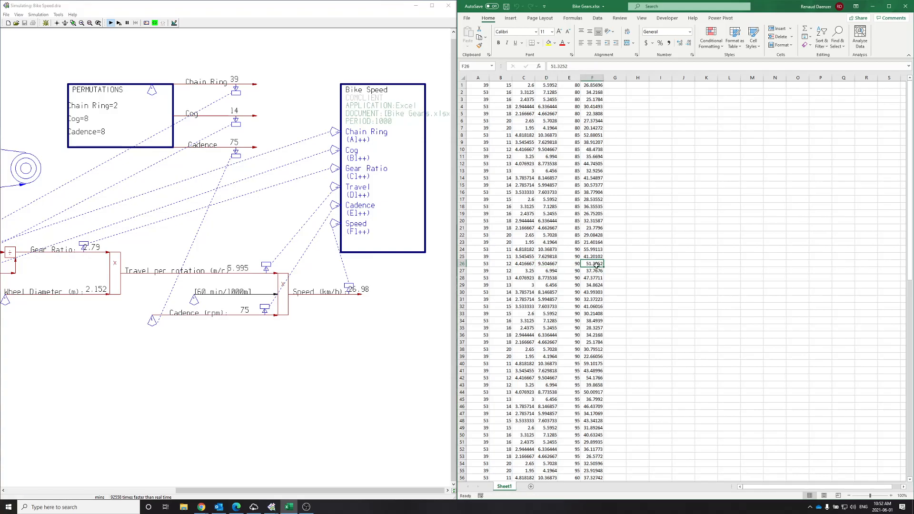
{"action": "scroll", "coordinate": [591, 266], "scroll_direction": "down", "scroll_amount": 5}
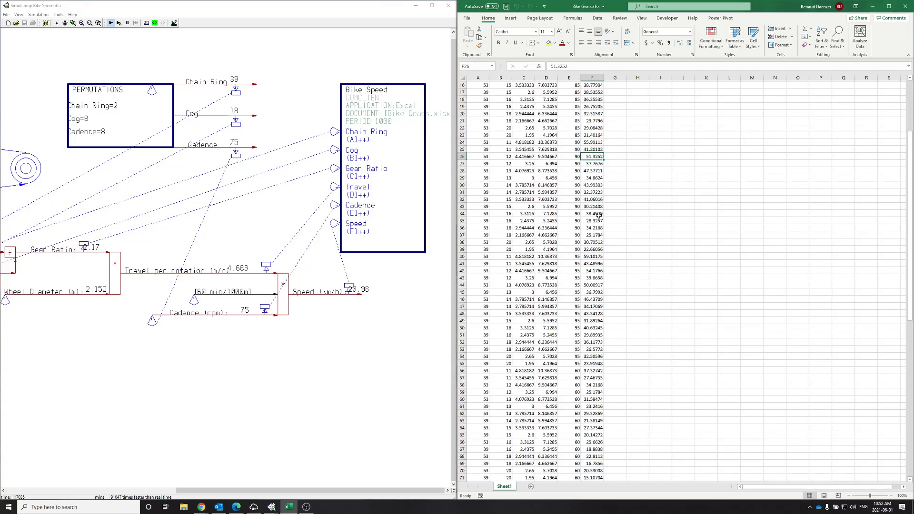
{"action": "left_click_drag", "start_coordinate": [598, 235], "coordinate": [478, 235]}
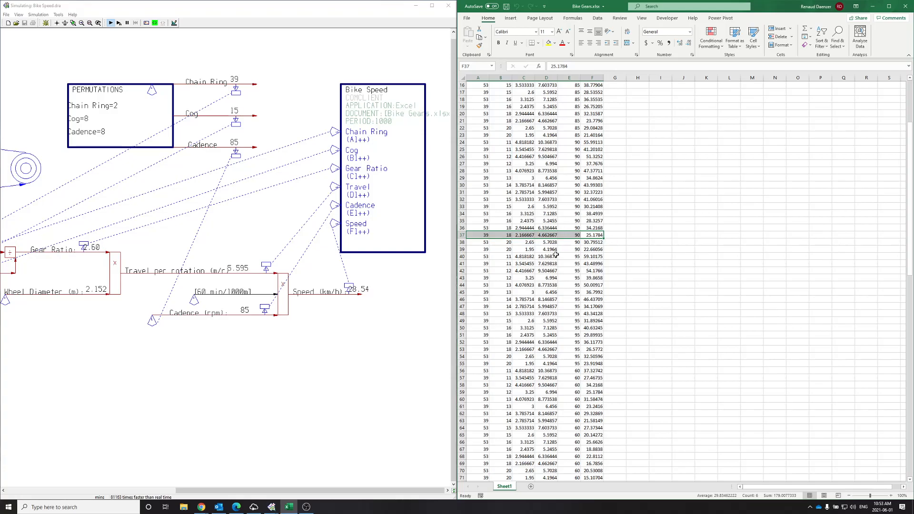
Check the end of the logged data, stop the simulation and return to the drawing mode.
{"action": "scroll", "coordinate": [580, 354], "scroll_direction": "down", "scroll_amount": 20}
{"action": "scroll", "coordinate": [580, 355], "scroll_direction": "up", "scroll_amount": 7}
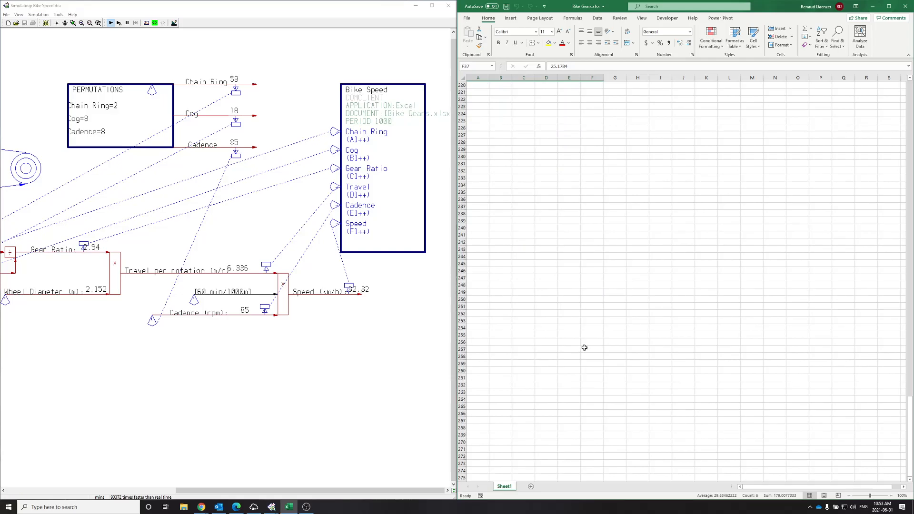
{"action": "scroll", "coordinate": [584, 342], "scroll_direction": "up", "scroll_amount": 13}
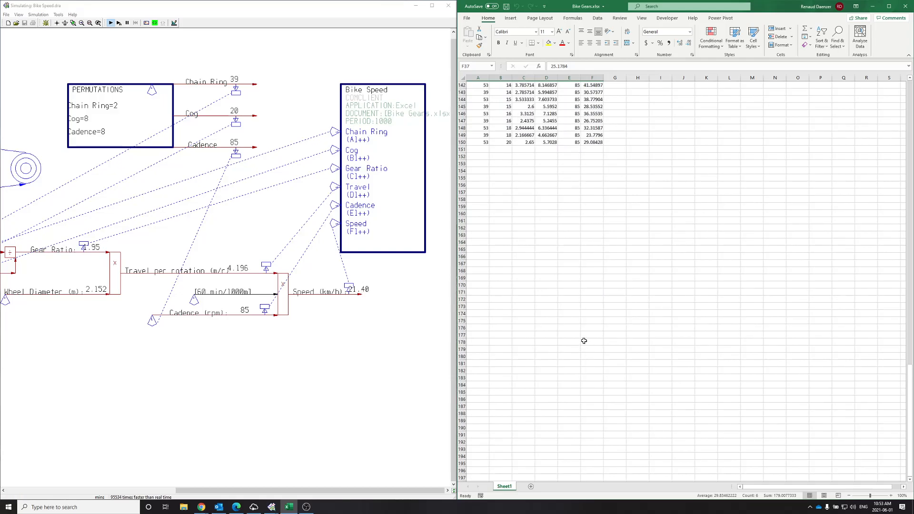
{"action": "left_click", "coordinate": [136, 23]}
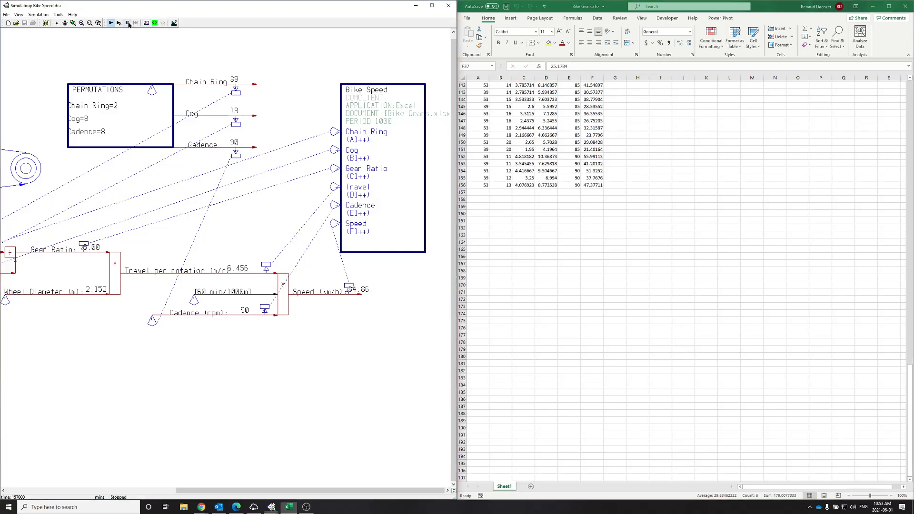
{"action": "left_click", "coordinate": [174, 23]}
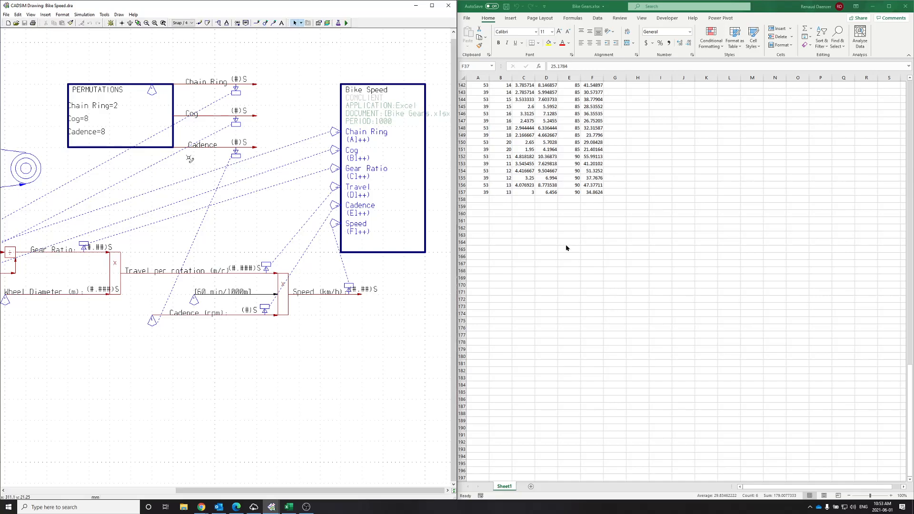
Delete the surplus logged data from row 129 down to the last entry in columns A to F of Sheet1.
{"action": "scroll", "coordinate": [584, 265], "scroll_direction": "up", "scroll_amount": 11}
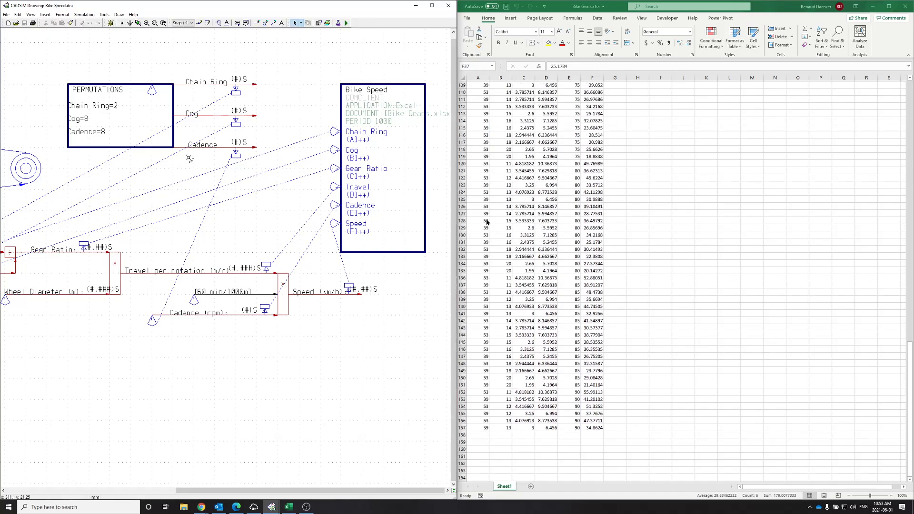
{"action": "left_click", "coordinate": [524, 306]}
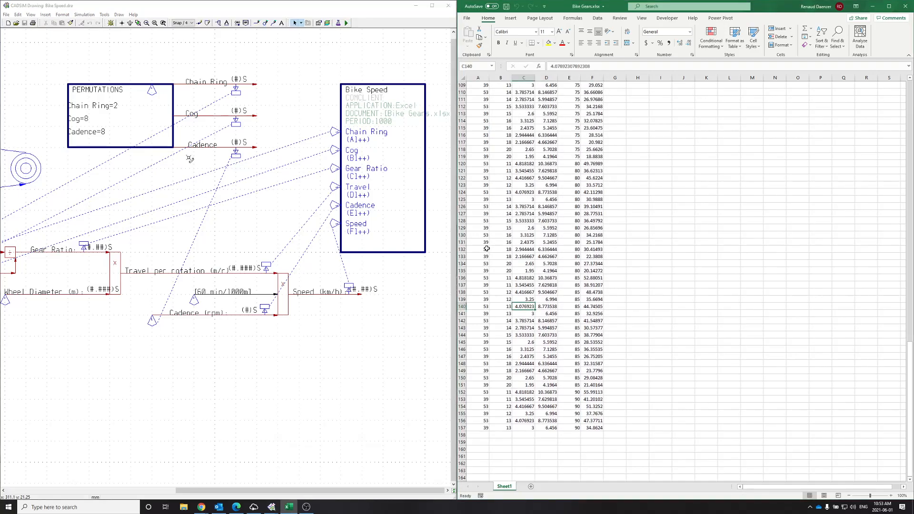
{"action": "left_click_drag", "start_coordinate": [482, 228], "coordinate": [613, 437]}
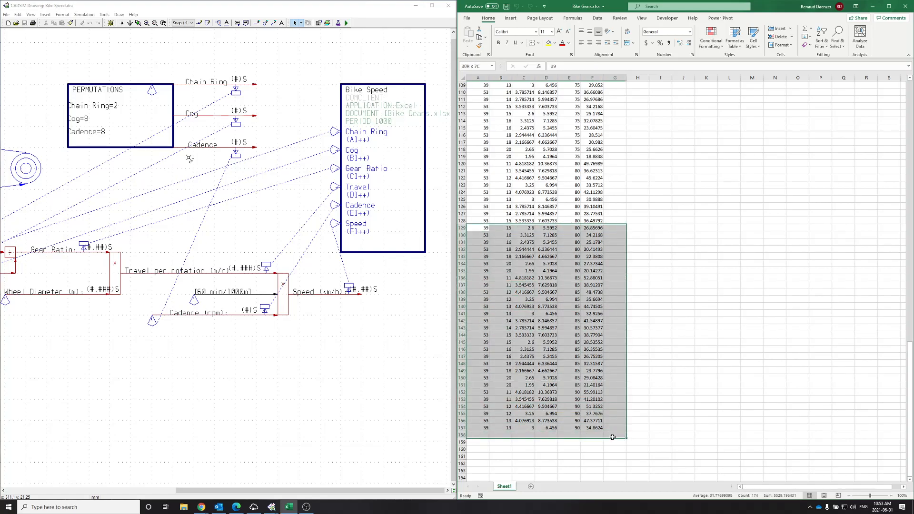
{"action": "key", "text": "Delete"}
{"action": "left_click", "coordinate": [638, 321]}
Apply a filter to the whole sheet, sort column F from largest to smallest and inspect the fastest speeds.
{"action": "scroll", "coordinate": [633, 303], "scroll_direction": "up", "scroll_amount": 20}
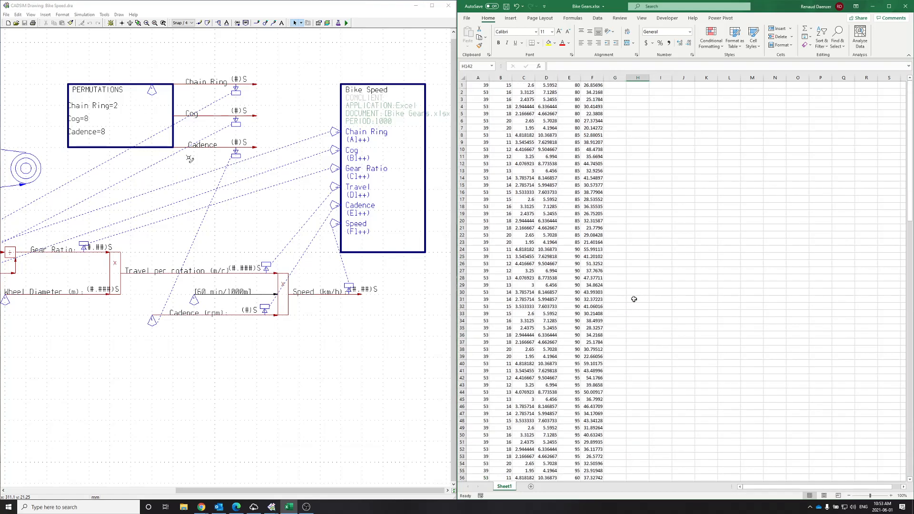
{"action": "left_click", "coordinate": [462, 77]}
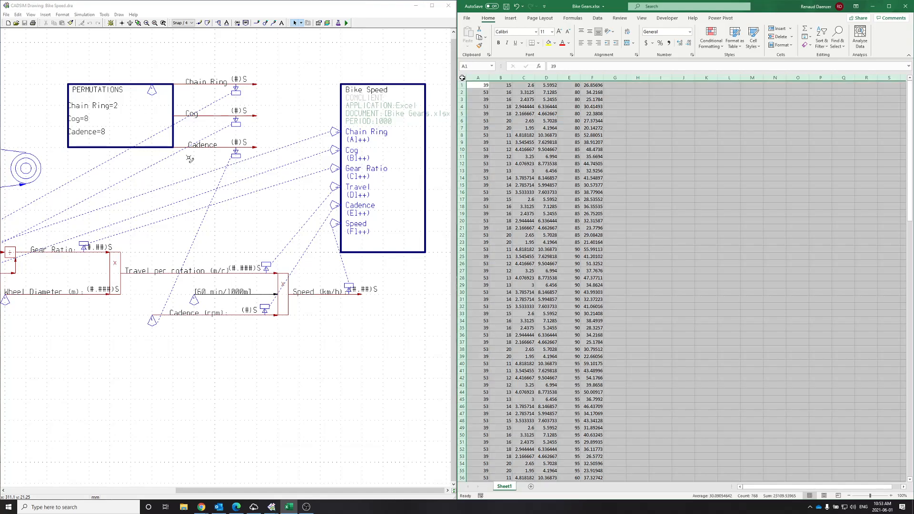
{"action": "left_click", "coordinate": [598, 20]}
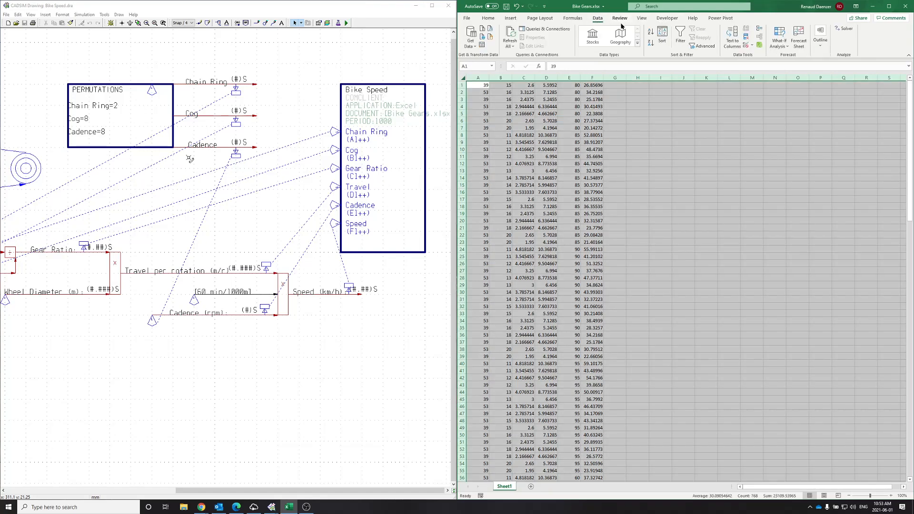
{"action": "left_click", "coordinate": [680, 38]}
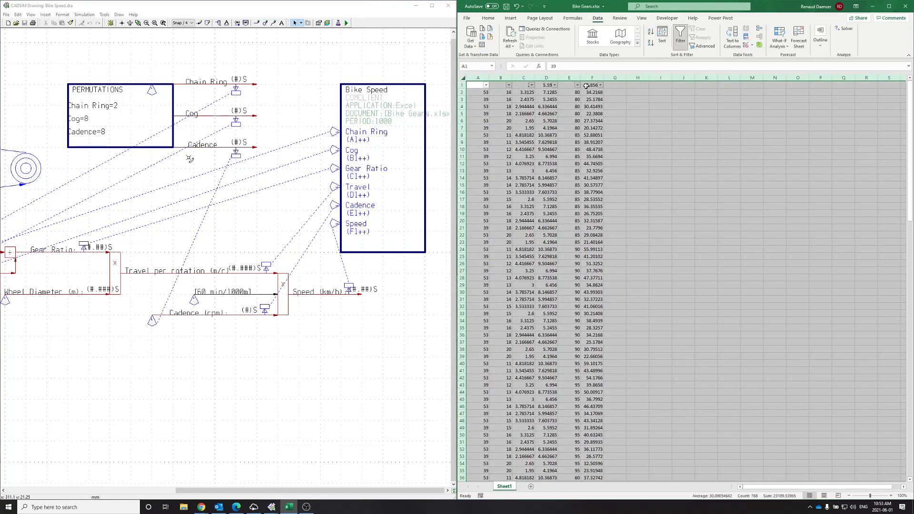
{"action": "left_click", "coordinate": [600, 85]}
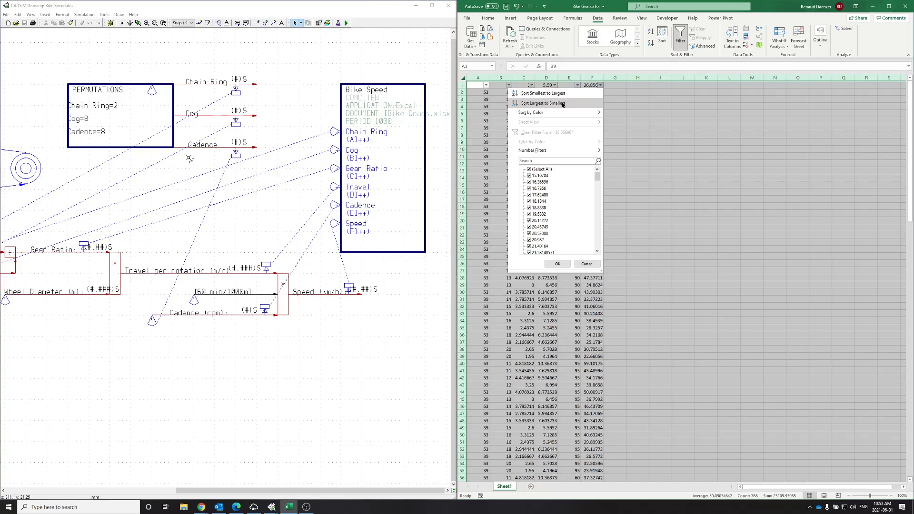
{"action": "left_click", "coordinate": [543, 103]}
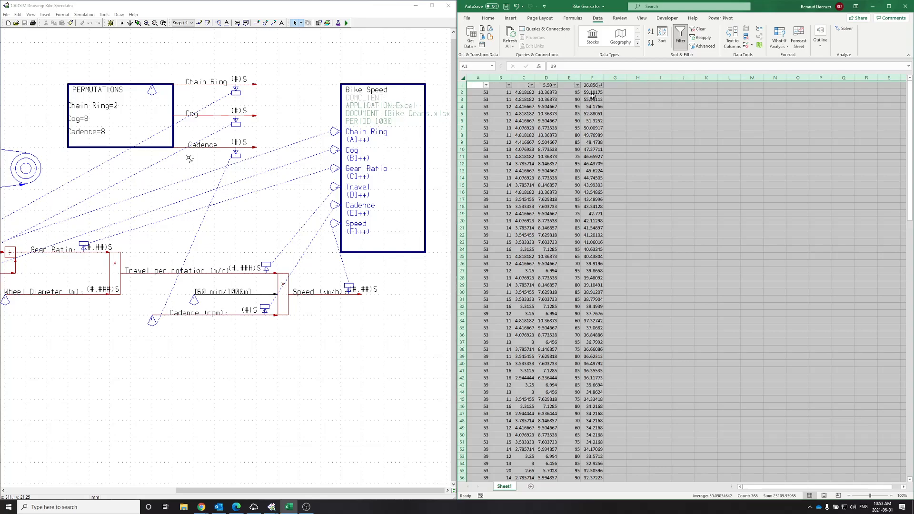
{"action": "left_click_drag", "start_coordinate": [594, 93], "coordinate": [598, 300]}
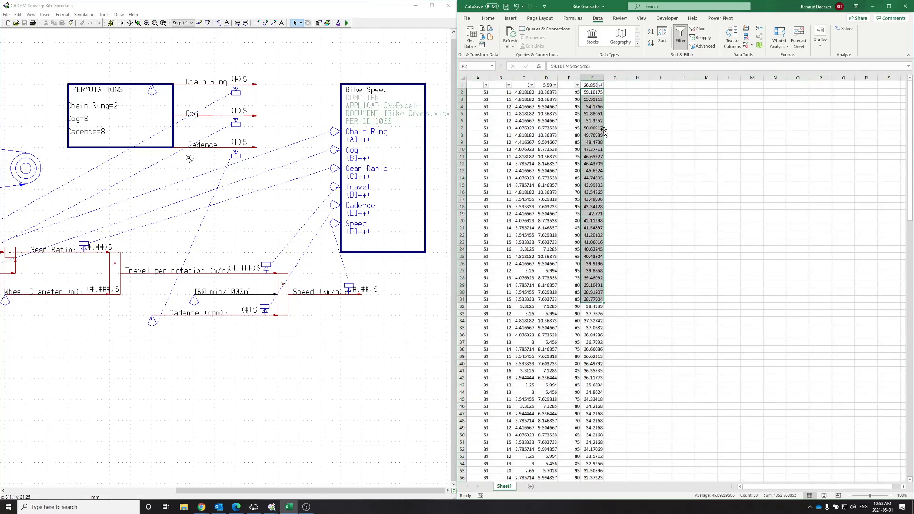
Undo the column F sort and the filter on Sheet1.
{"action": "left_click", "coordinate": [669, 100]}
{"action": "key", "text": "ctrl+z"}
{"action": "key", "text": "ctrl+z"}
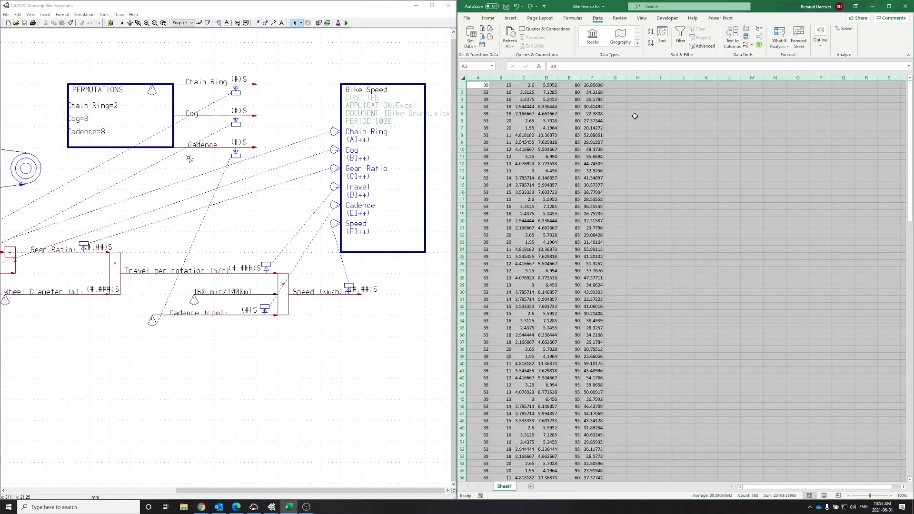
Insert a blank row above the first data row of Sheet1 and enter the header Speed in cell F1.
{"action": "left_click", "coordinate": [461, 85]}
{"action": "right_click", "coordinate": [462, 86]}
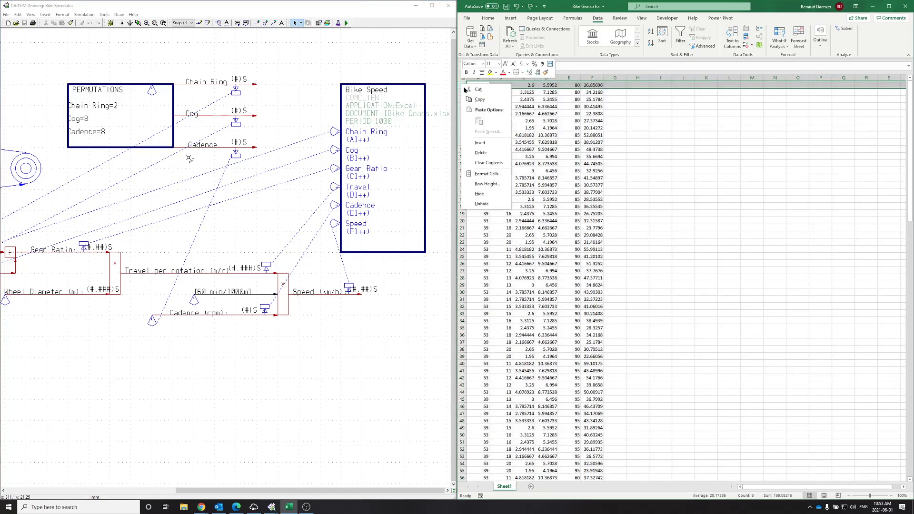
{"action": "left_click", "coordinate": [480, 142]}
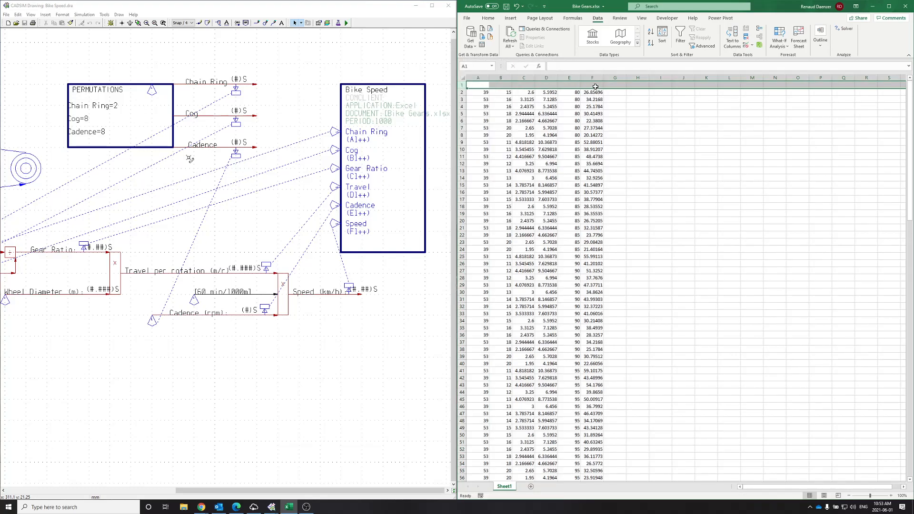
{"action": "left_click", "coordinate": [597, 87]}
{"action": "type", "text": "Speed"}
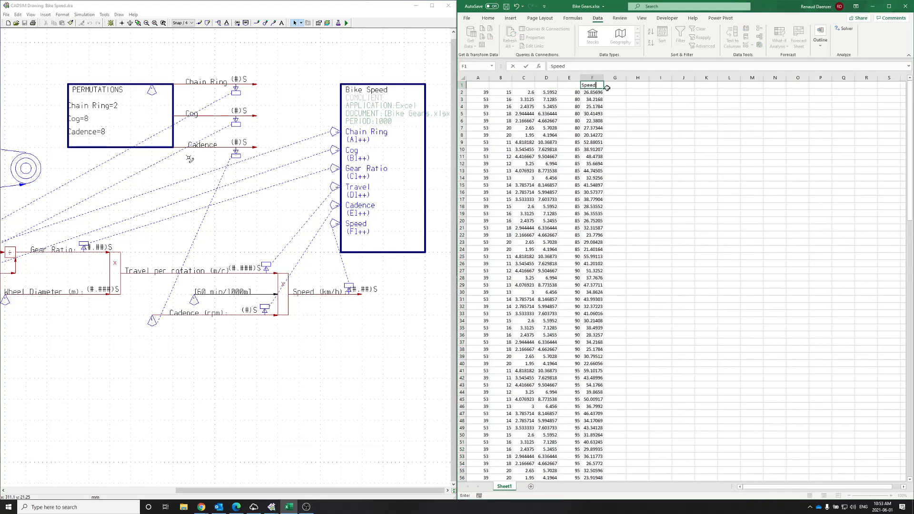
{"action": "left_click", "coordinate": [690, 234]}
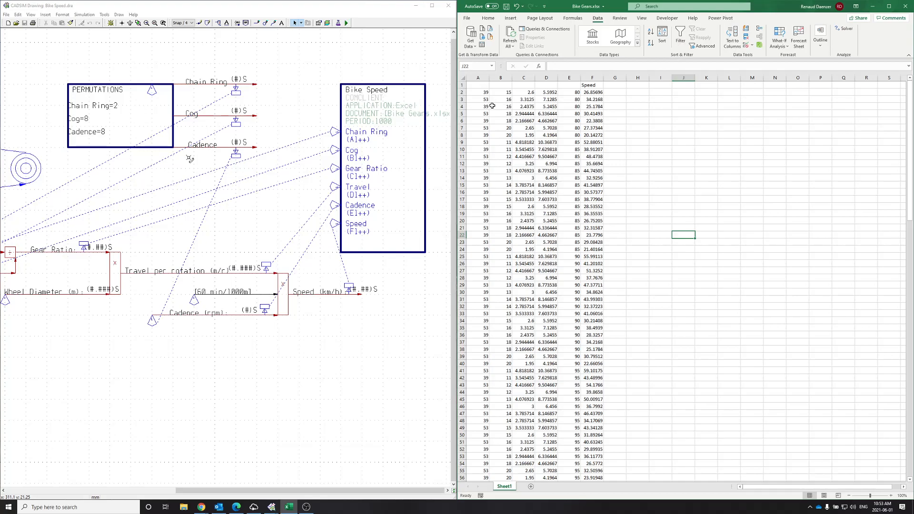
Apply a filter to columns A to F and sort the Speed column from largest to smallest.
{"action": "left_click_drag", "start_coordinate": [473, 78], "coordinate": [593, 78]}
{"action": "left_click", "coordinate": [681, 36]}
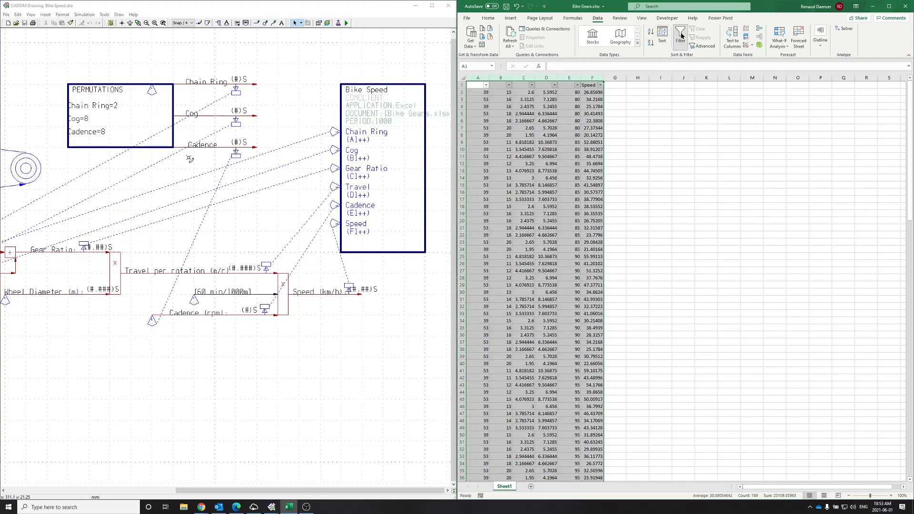
{"action": "left_click", "coordinate": [600, 85]}
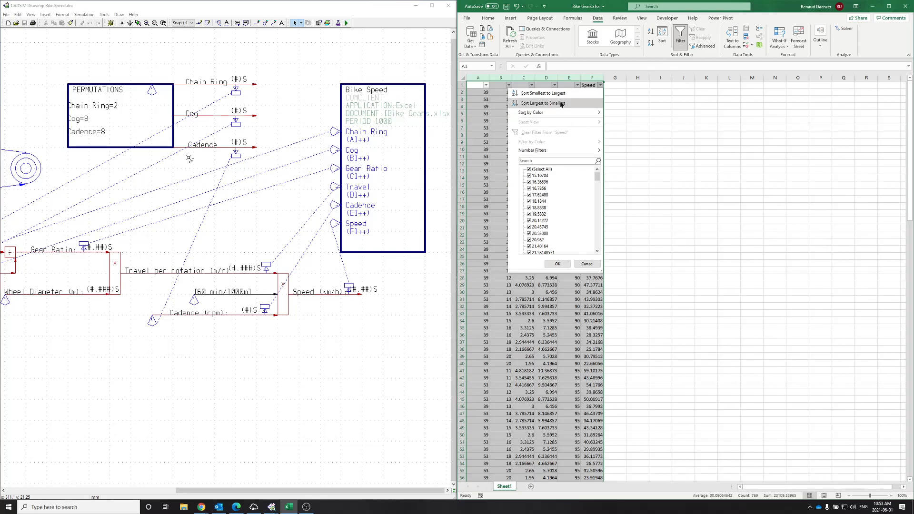
{"action": "left_click", "coordinate": [561, 104]}
{"action": "left_click", "coordinate": [637, 99]}
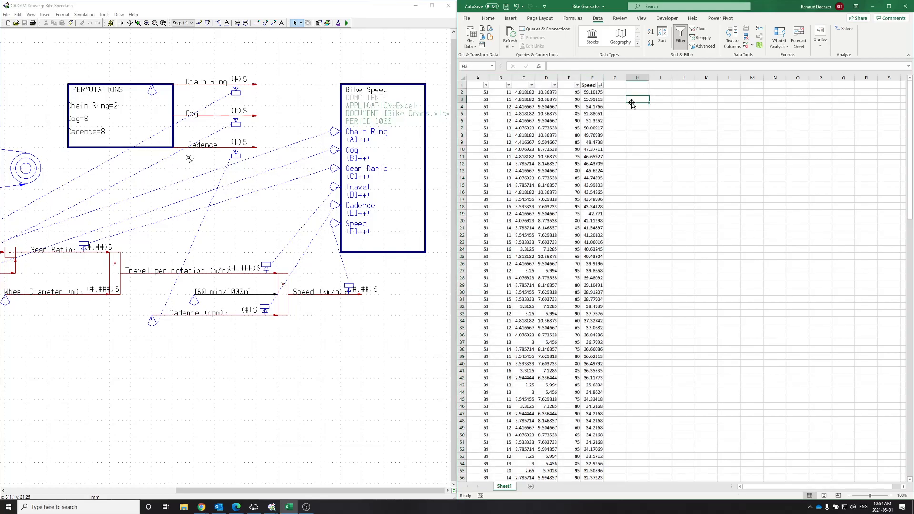
Examine the speed, cadence, chain ring and cog values in the first data row of the sorted data.
{"action": "left_click", "coordinate": [590, 94]}
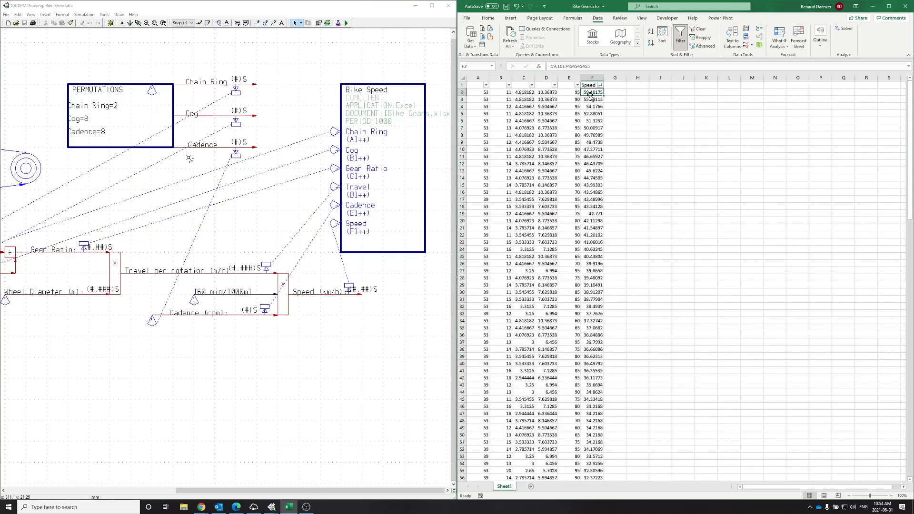
{"action": "left_click", "coordinate": [574, 94]}
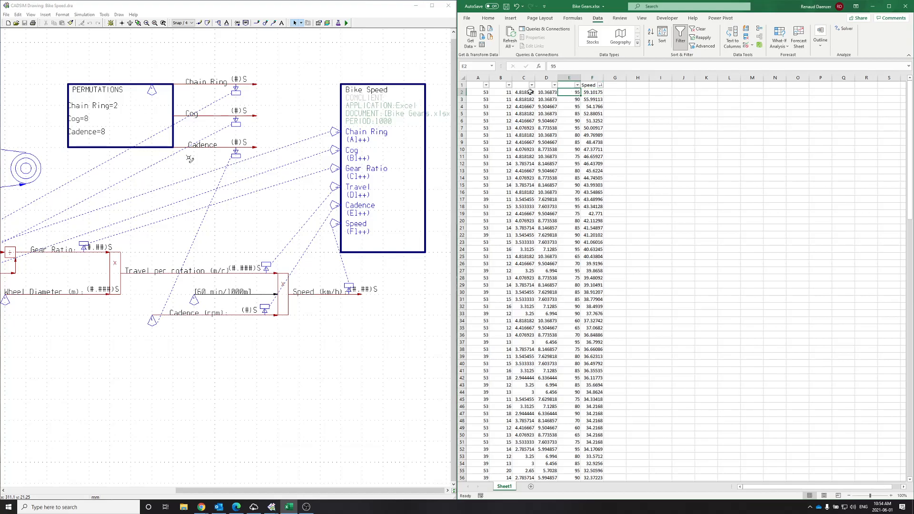
{"action": "left_click", "coordinate": [481, 91]}
{"action": "left_click", "coordinate": [501, 92]}
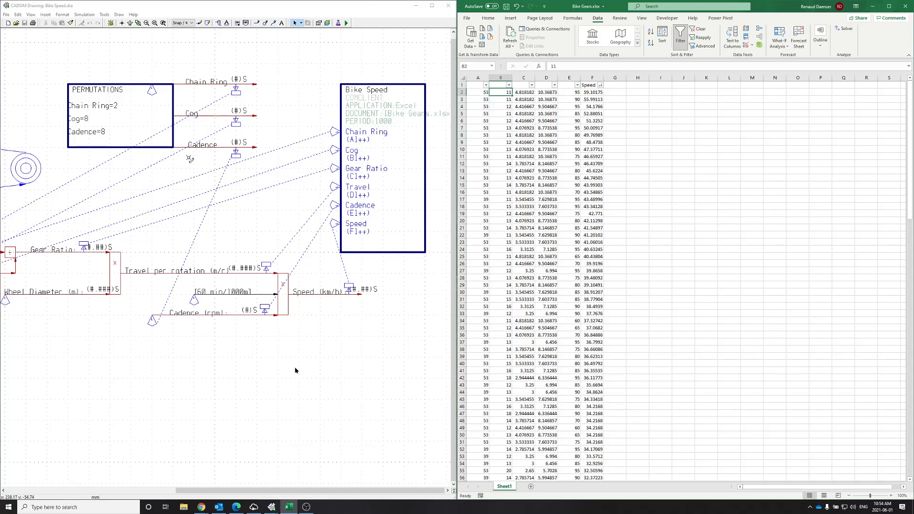
Switch to the CADSIM drawing and review the learning objectives, the PERMUTATIONS block, the Bike Speed COMCLIENT block and the speed calculation logic.
{"action": "scroll", "coordinate": [173, 231], "scroll_direction": "down", "scroll_amount": 3}
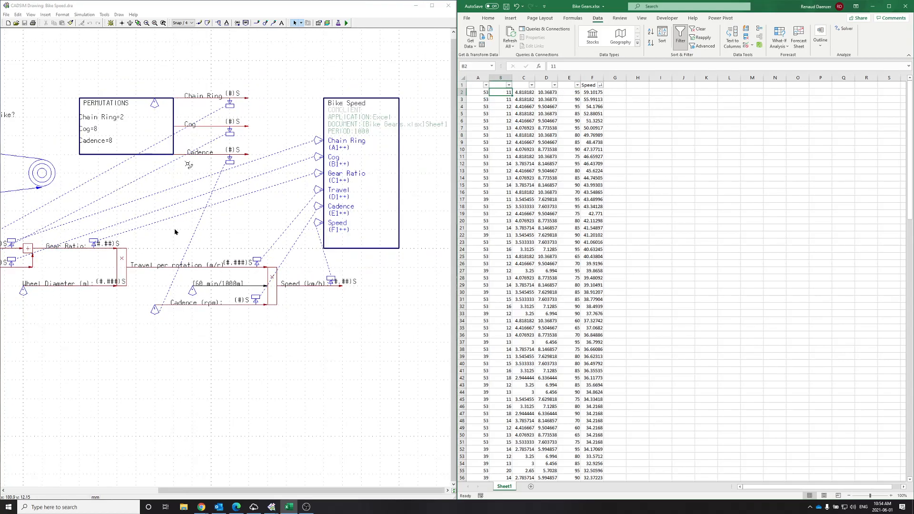
{"action": "scroll", "coordinate": [177, 243], "scroll_direction": "down", "scroll_amount": 4}
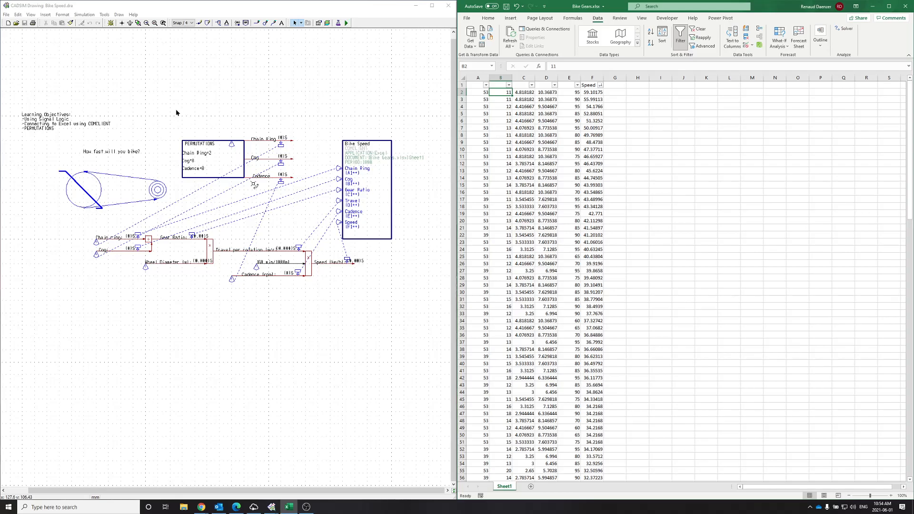
{"action": "scroll", "coordinate": [186, 188], "scroll_direction": "up", "scroll_amount": 1}
{"action": "scroll", "coordinate": [377, 191], "scroll_direction": "right", "scroll_amount": 2}
{"action": "scroll", "coordinate": [327, 181], "scroll_direction": "up", "scroll_amount": 2}
{"action": "scroll", "coordinate": [335, 177], "scroll_direction": "right", "scroll_amount": 2}
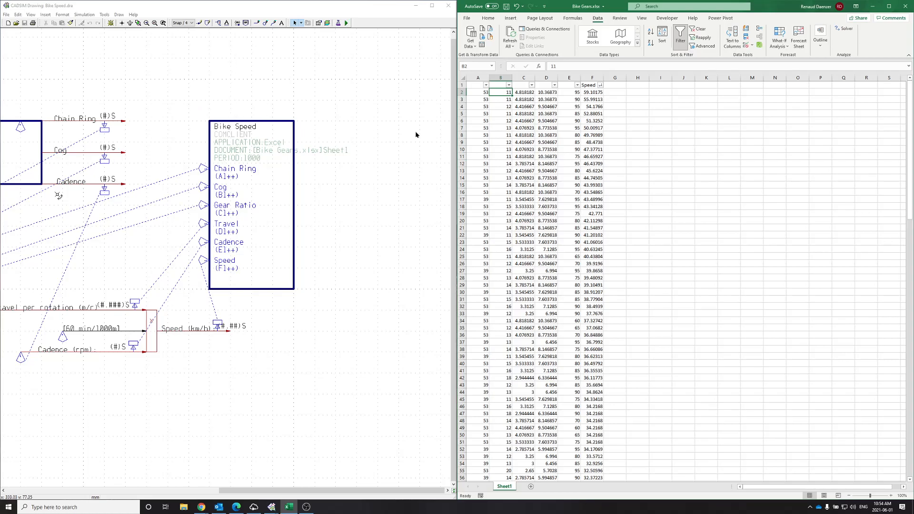
{"action": "scroll", "coordinate": [344, 257], "scroll_direction": "down", "scroll_amount": 2}
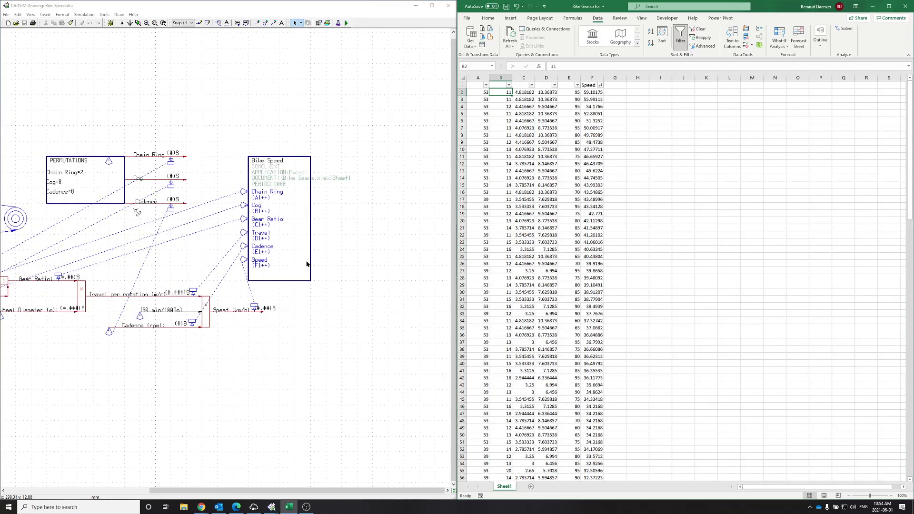
{"action": "scroll", "coordinate": [344, 257], "scroll_direction": "left", "scroll_amount": 2}
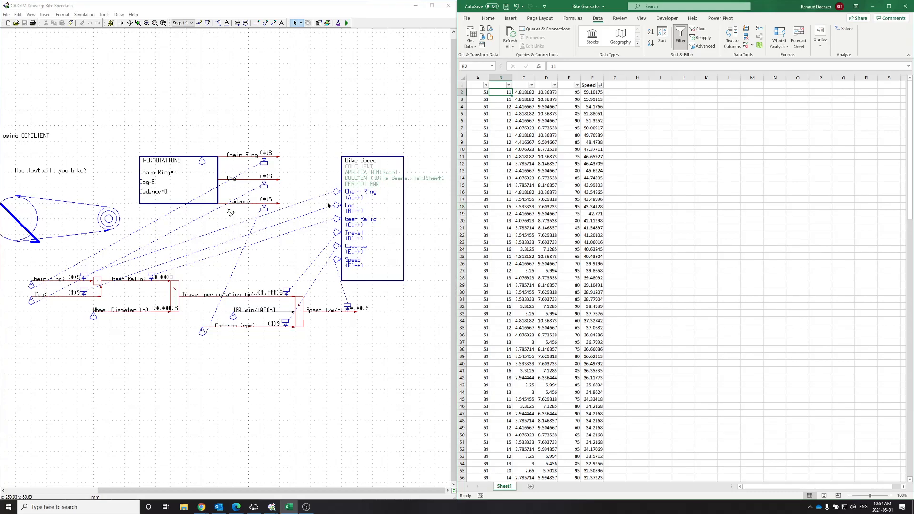
{"action": "scroll", "coordinate": [309, 232], "scroll_direction": "down", "scroll_amount": 1}
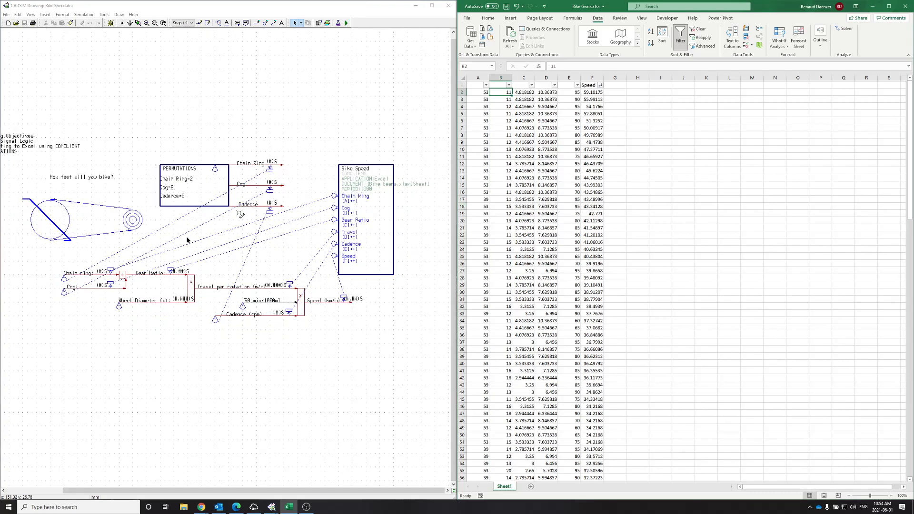
{"action": "scroll", "coordinate": [170, 237], "scroll_direction": "up", "scroll_amount": 2}
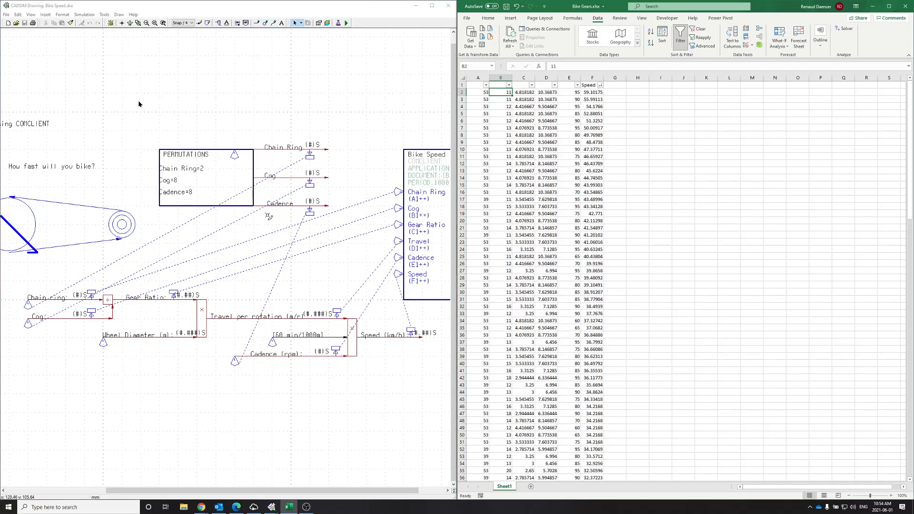
{"action": "left_click_drag", "start_coordinate": [142, 104], "coordinate": [347, 220]}
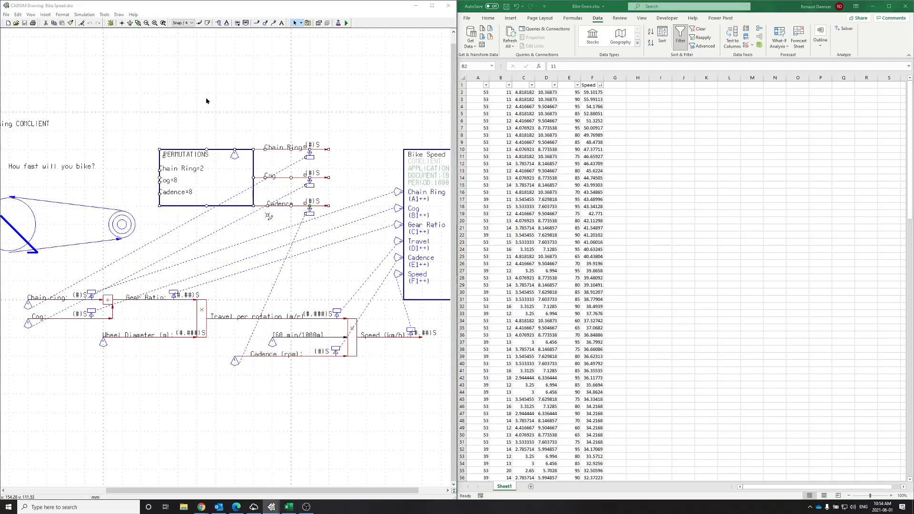
{"action": "left_click", "coordinate": [230, 134]}
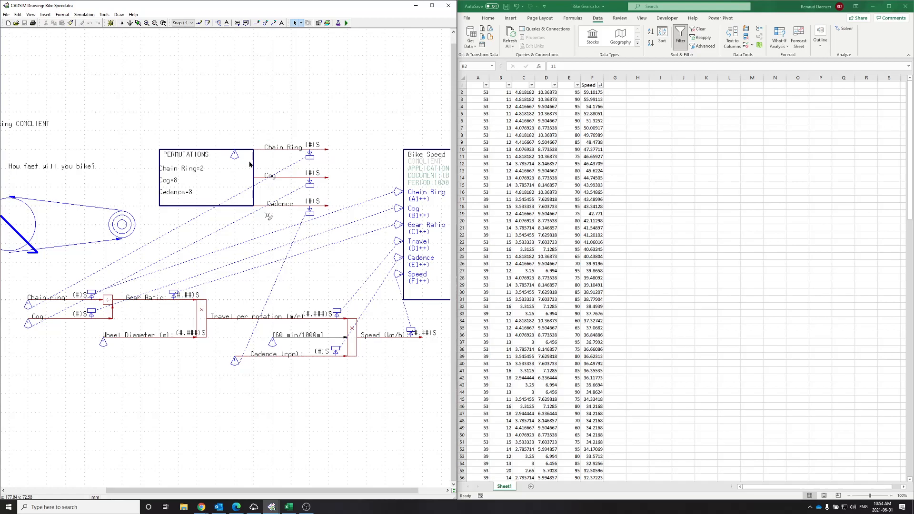
{"action": "scroll", "coordinate": [260, 142], "scroll_direction": "down", "scroll_amount": 4}
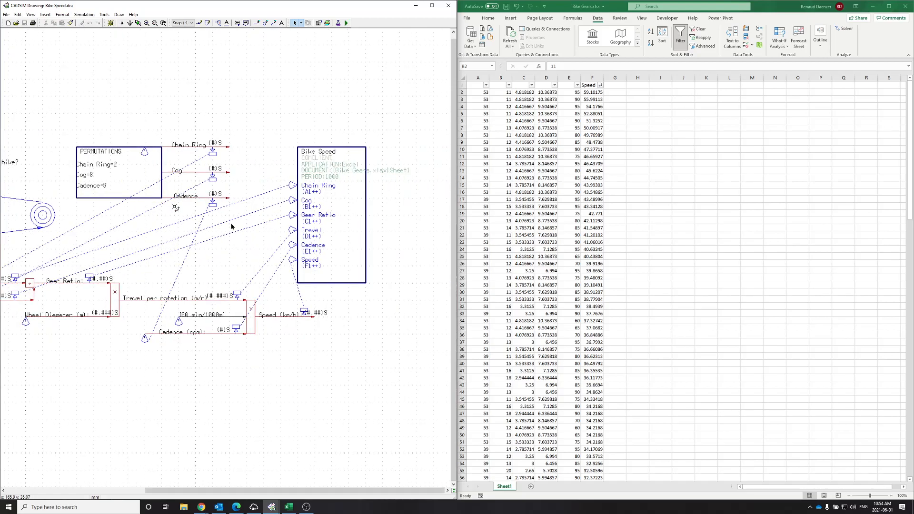
{"action": "scroll", "coordinate": [170, 236], "scroll_direction": "down", "scroll_amount": 1}
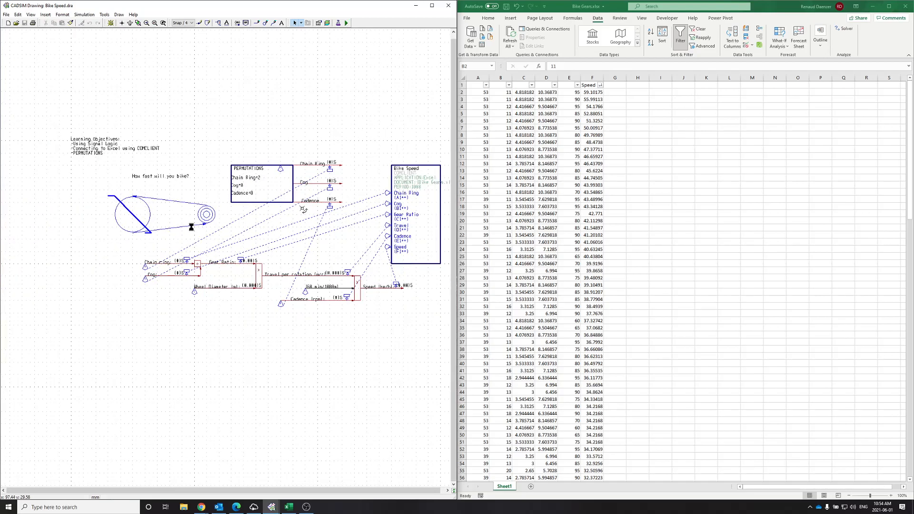
{"action": "key", "text": "Down"}
{"action": "key", "text": "Right"}
{"action": "scroll", "coordinate": [178, 219], "scroll_direction": "up", "scroll_amount": 1}
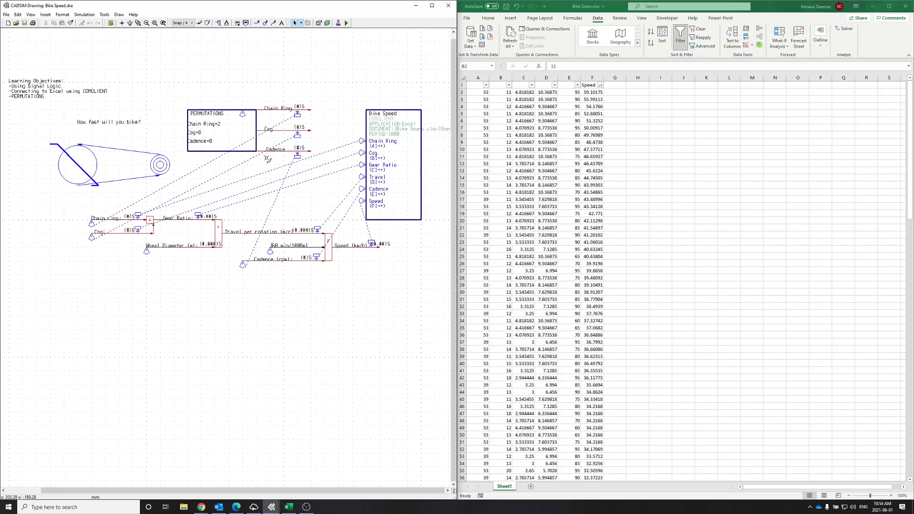